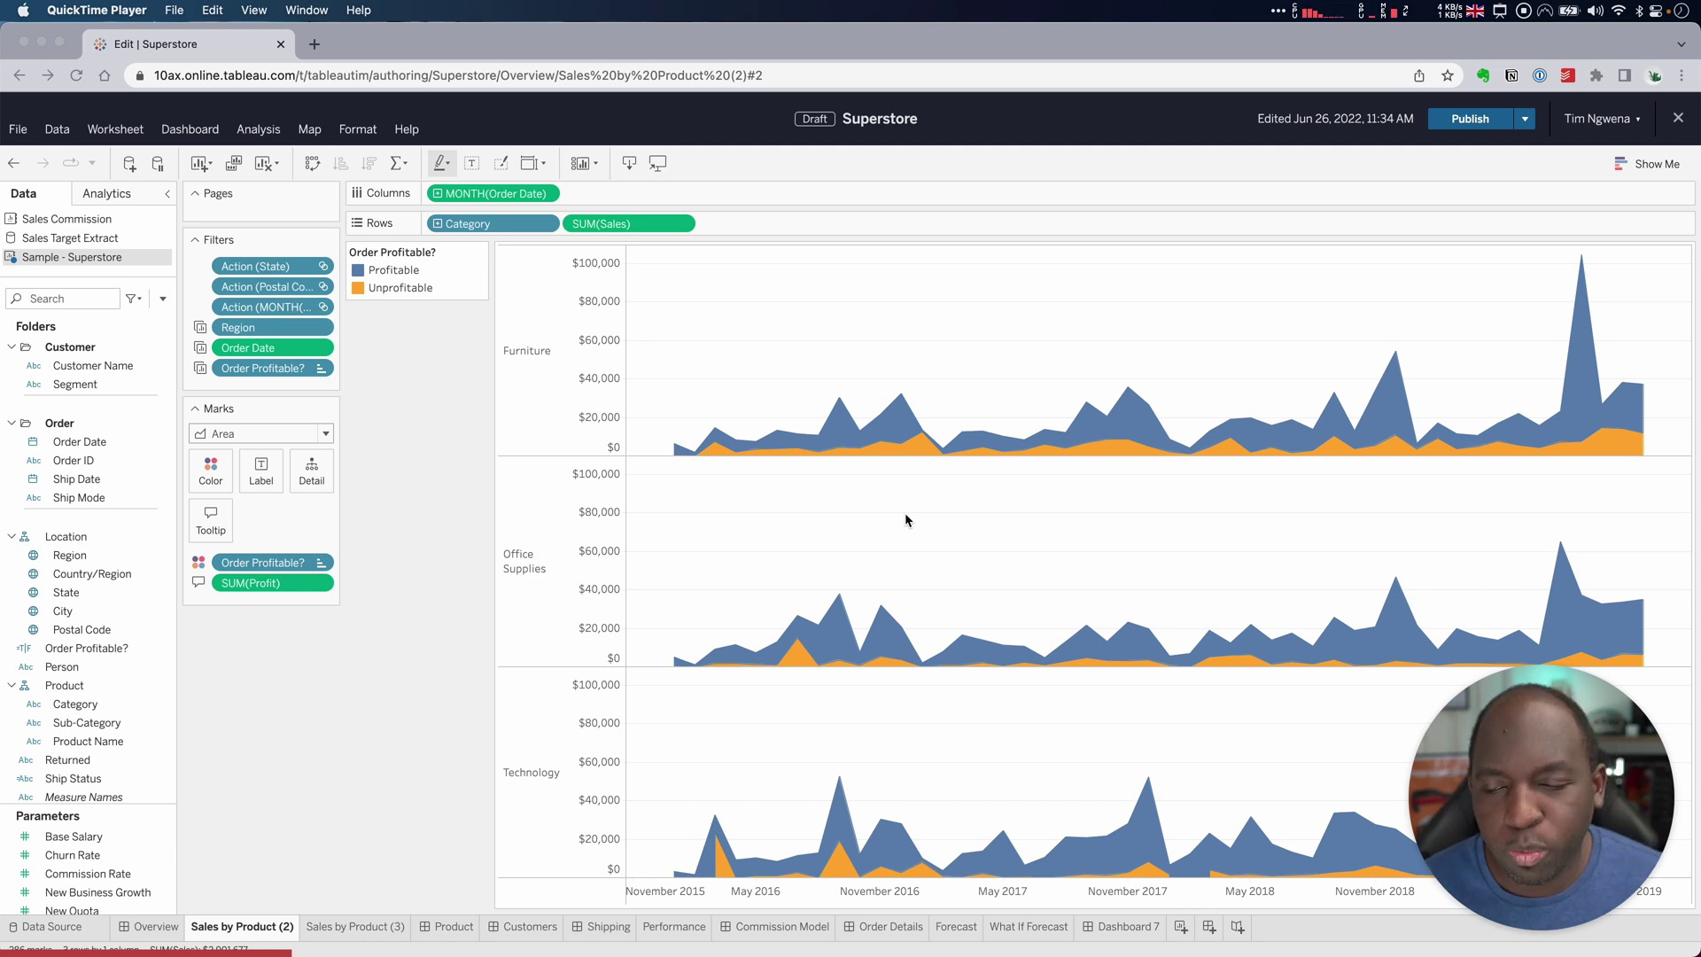
Bring the Chrome window showing the Superstore workbook to the front
left_click(359, 760)
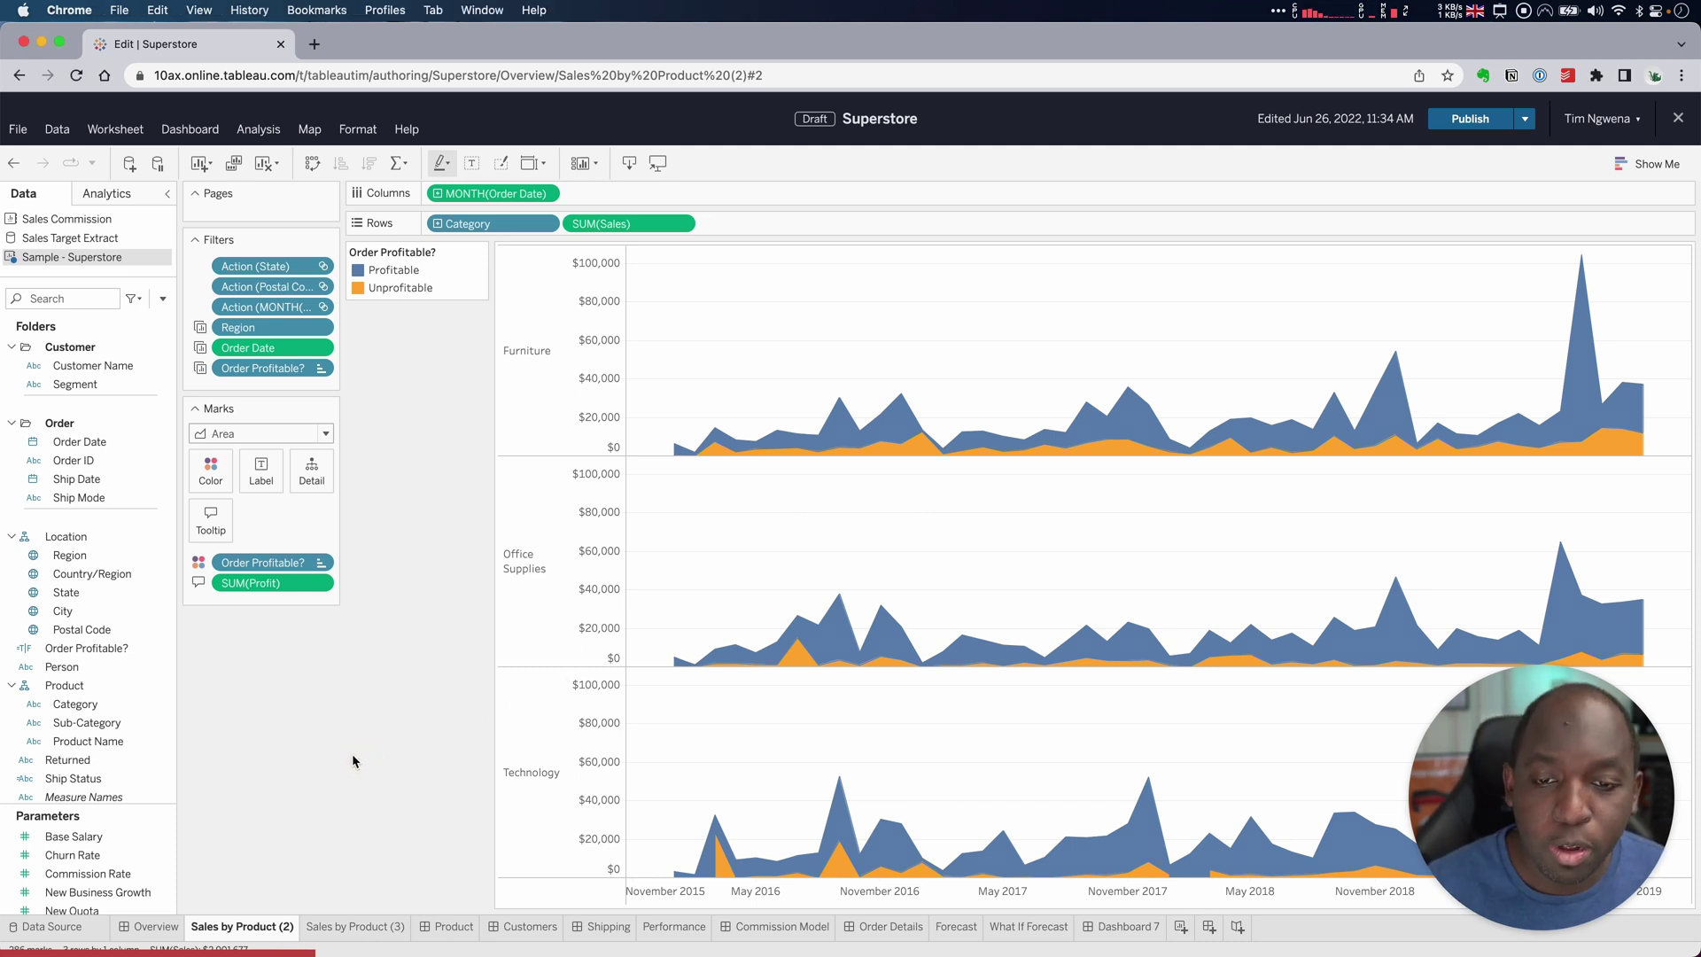
Open Format Worksheet from the Furniture chart's right-click menu and expand the line settings
right_click(723, 352)
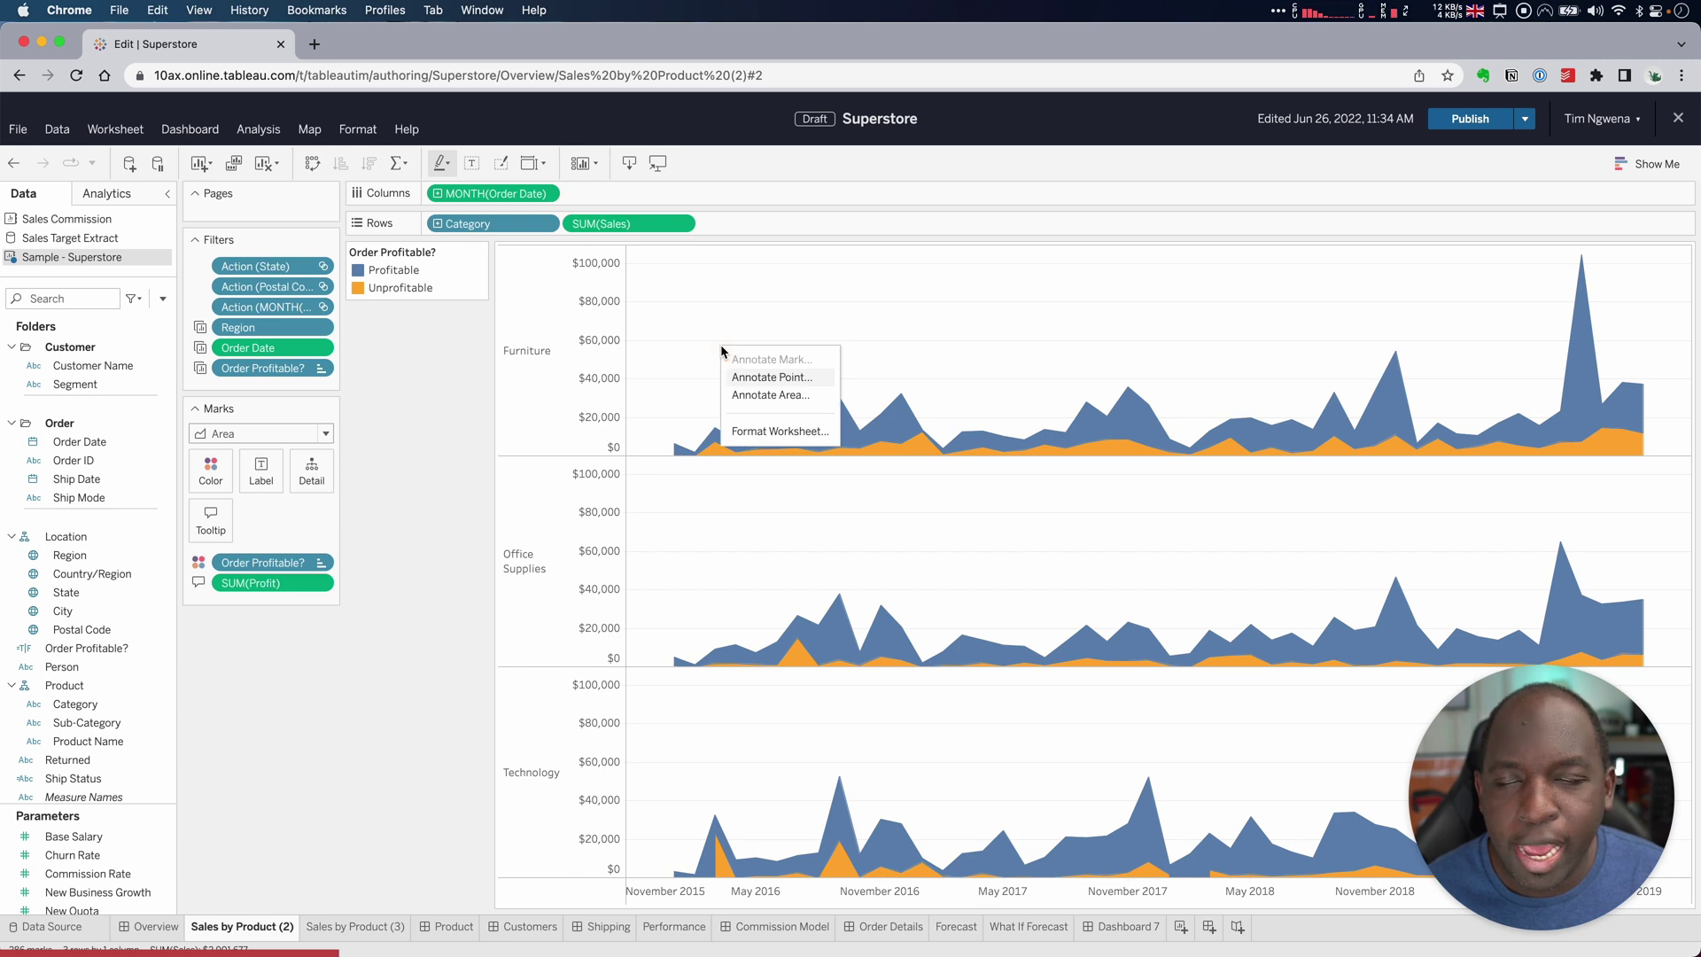
left_click(745, 431)
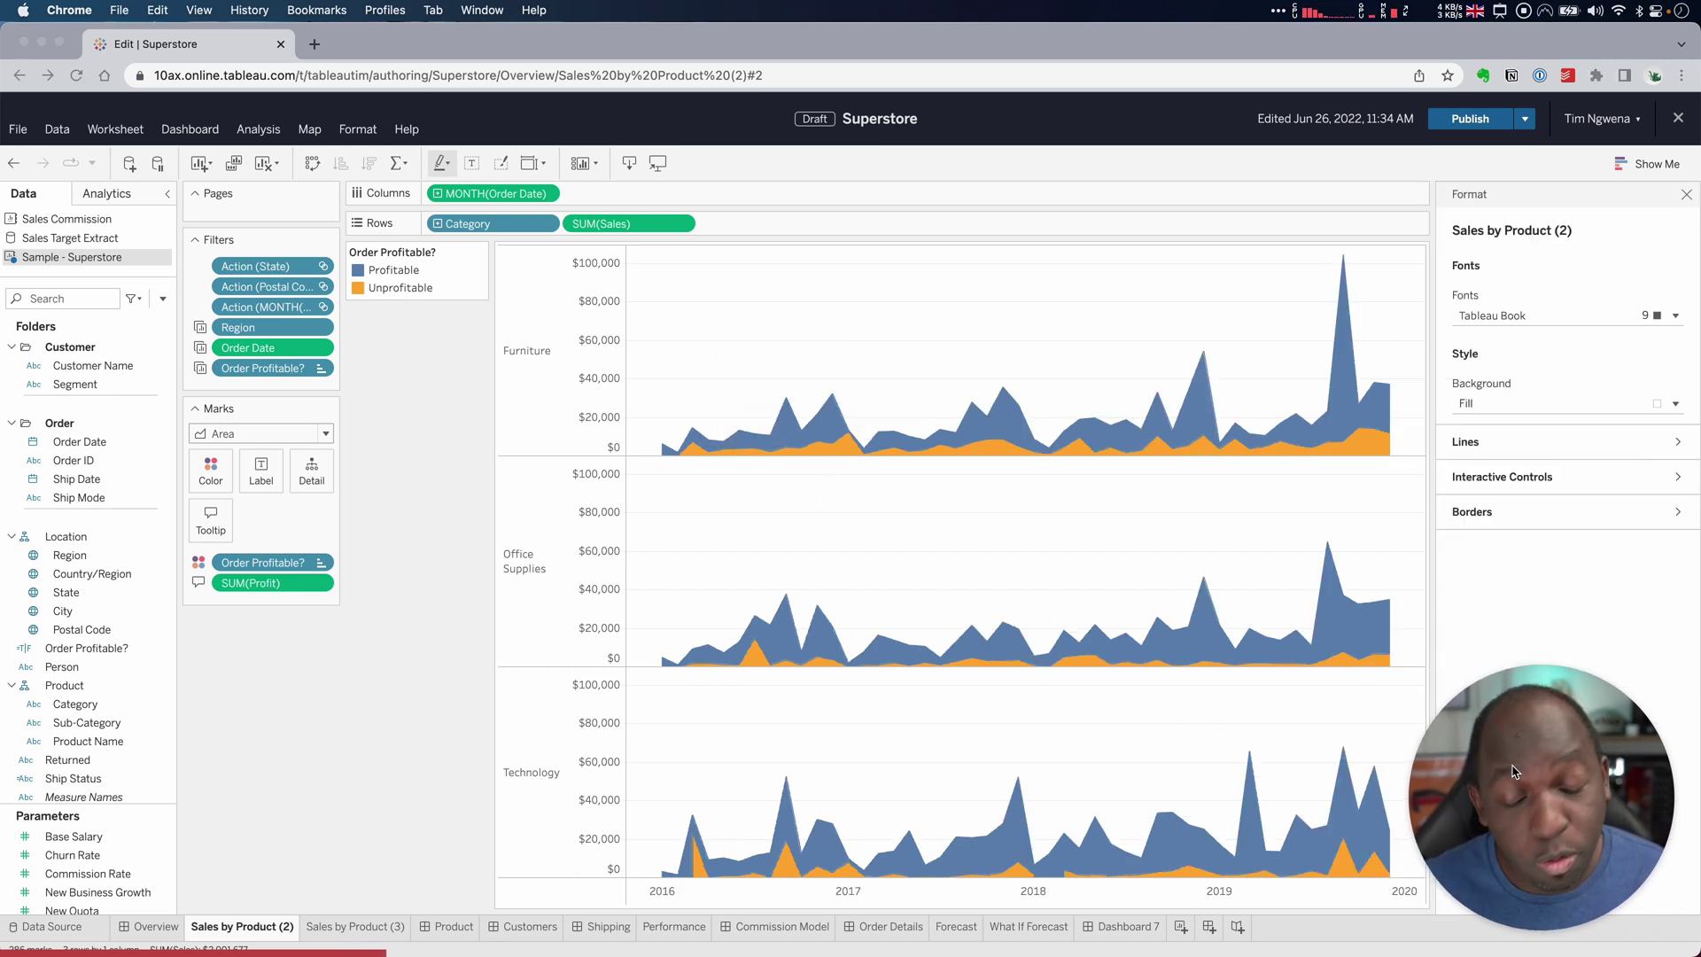
key("ctrl+shift+d")
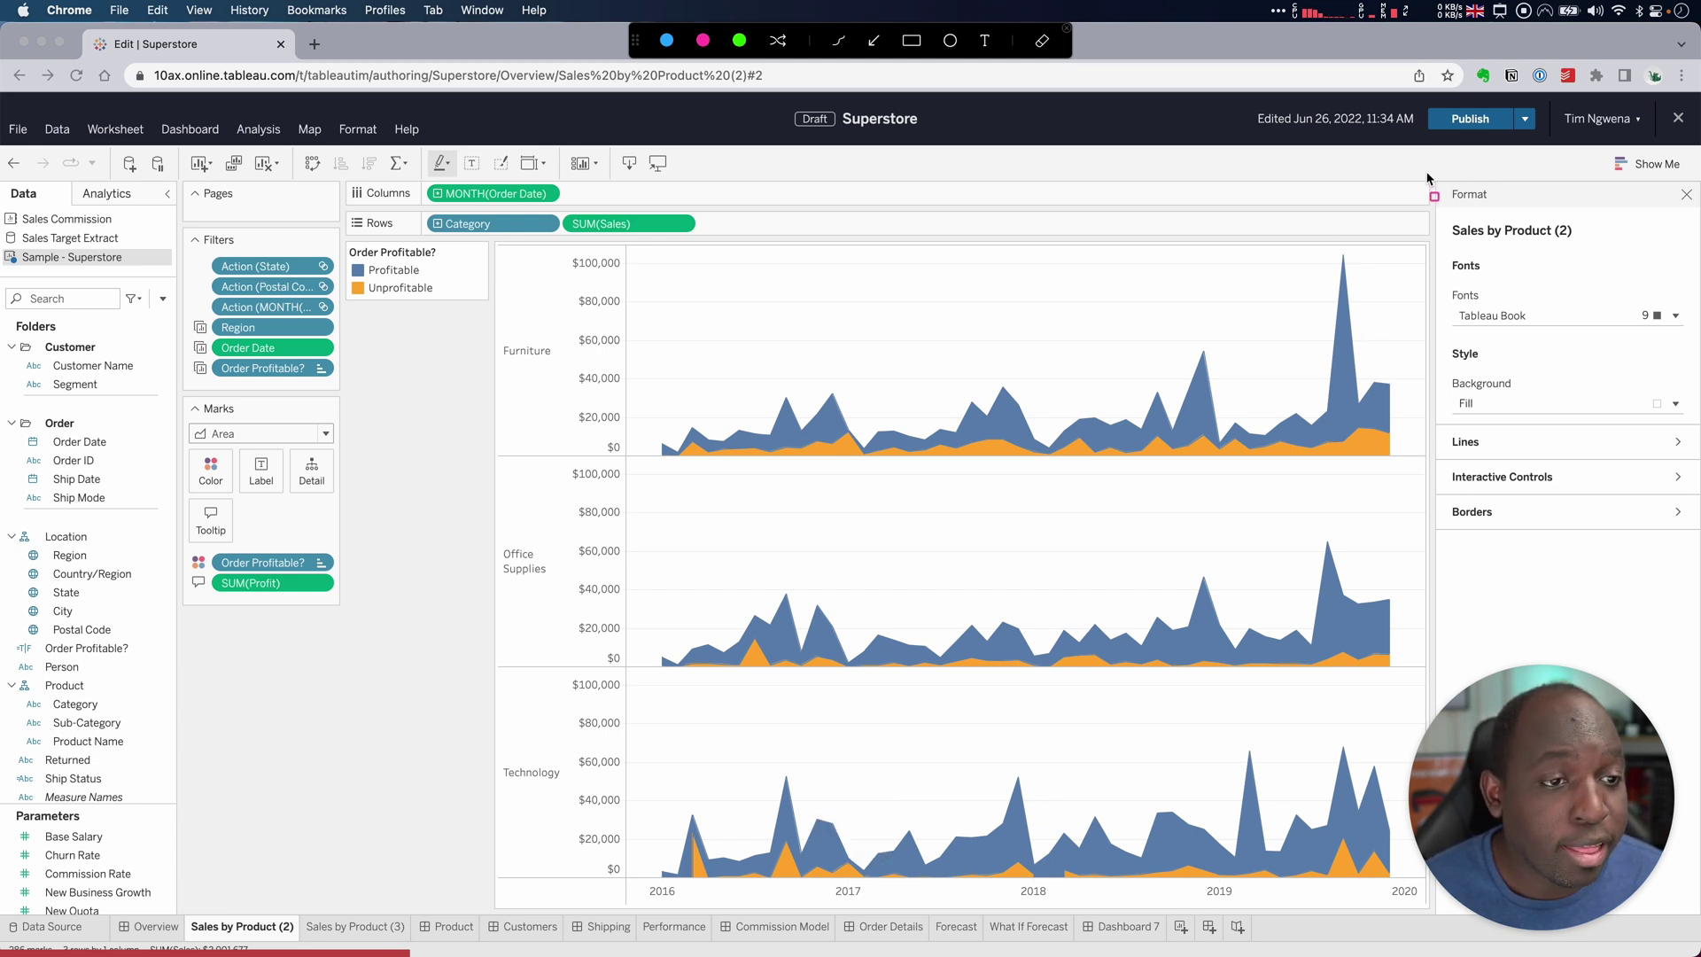
mouse_move(1428, 168)
left_mouse_down()
mouse_move(1516, 381)
mouse_move(1653, 567)
mouse_move(1699, 574)
left_mouse_up()
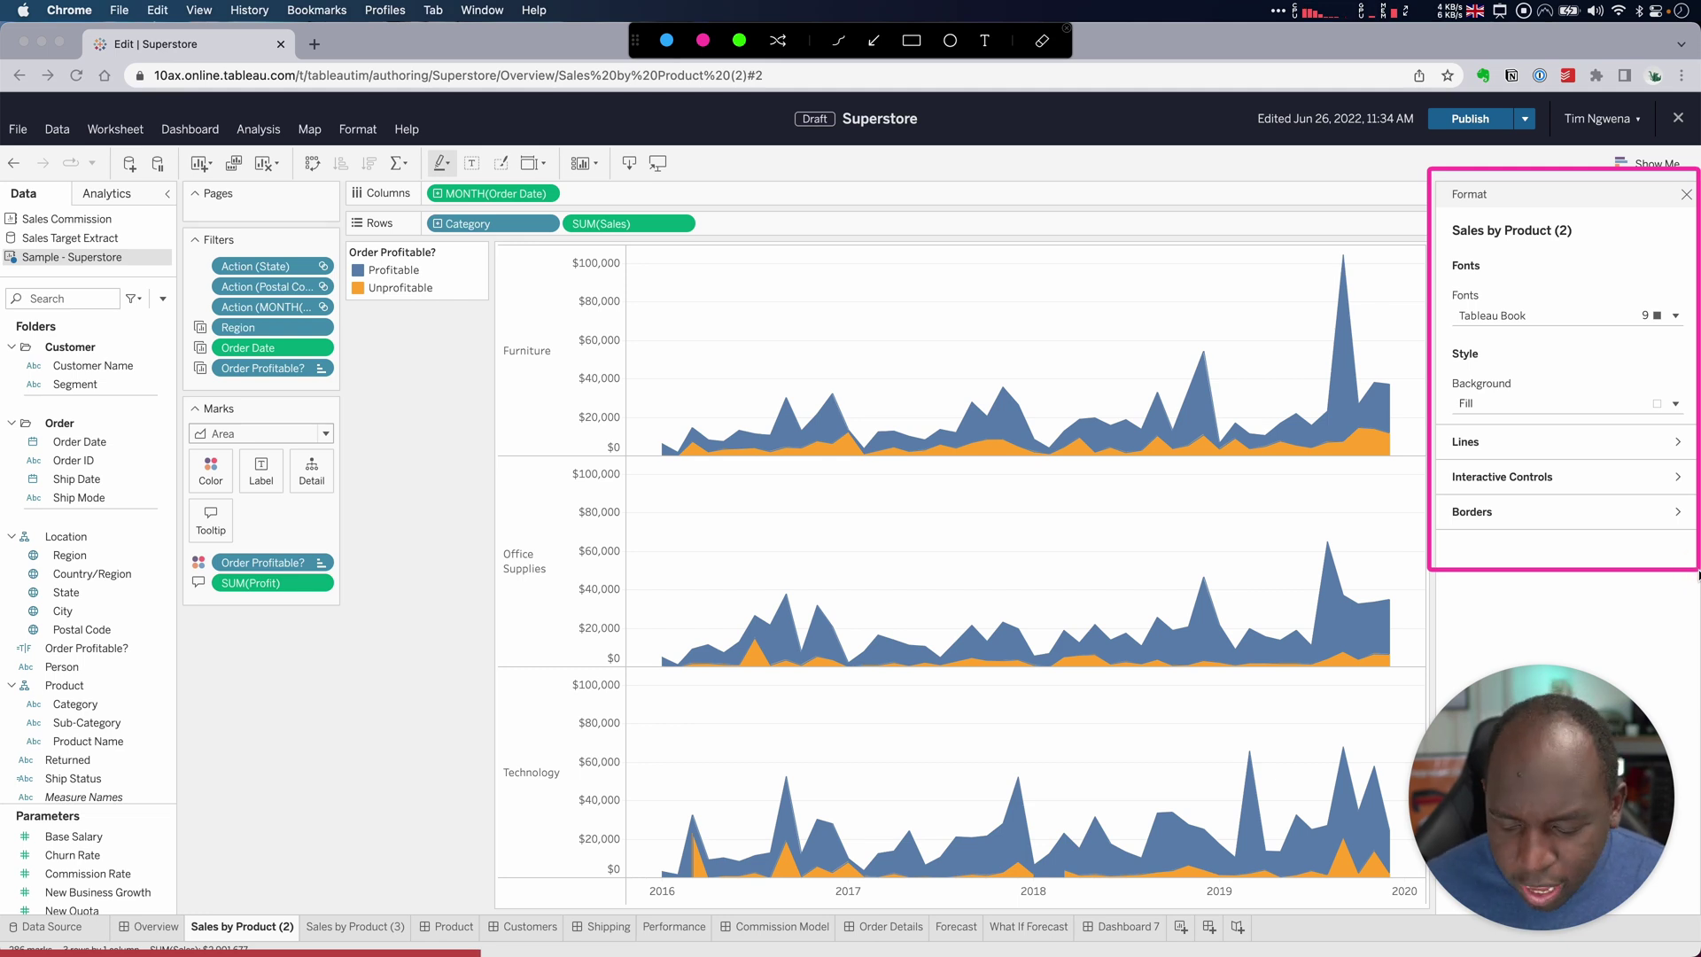
key("Escape")
left_click(1517, 452)
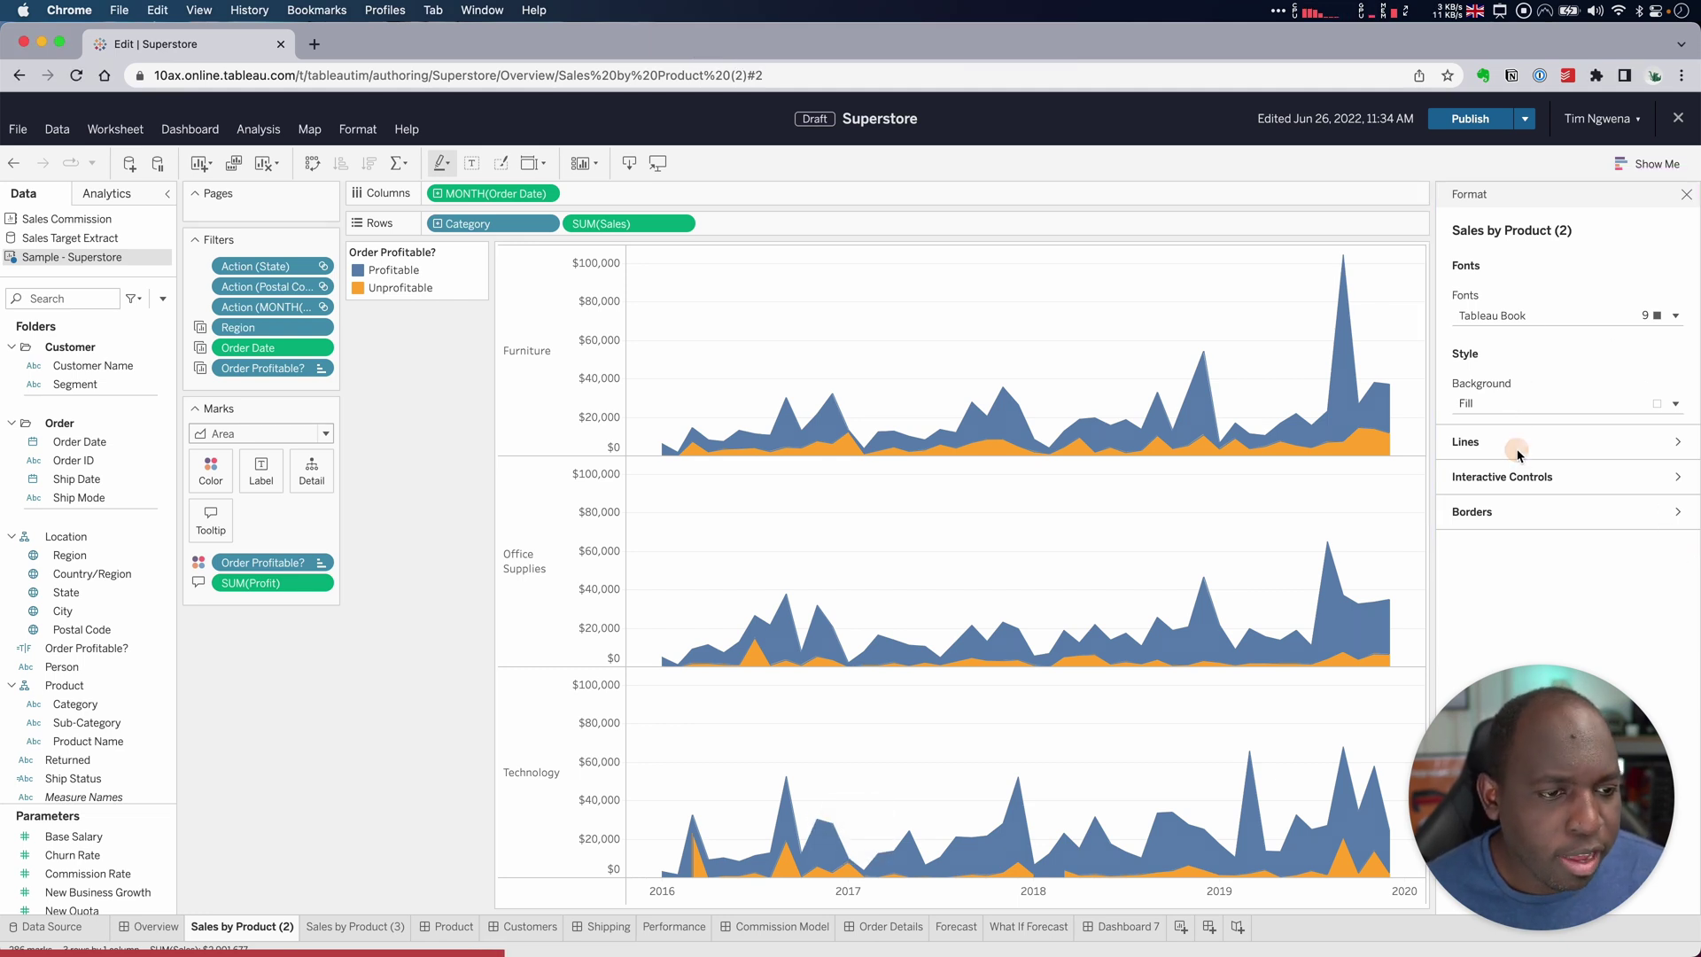
Expand the grid line, zero line and Interactive Controls settings and scroll through the Format pane
left_click(1507, 446)
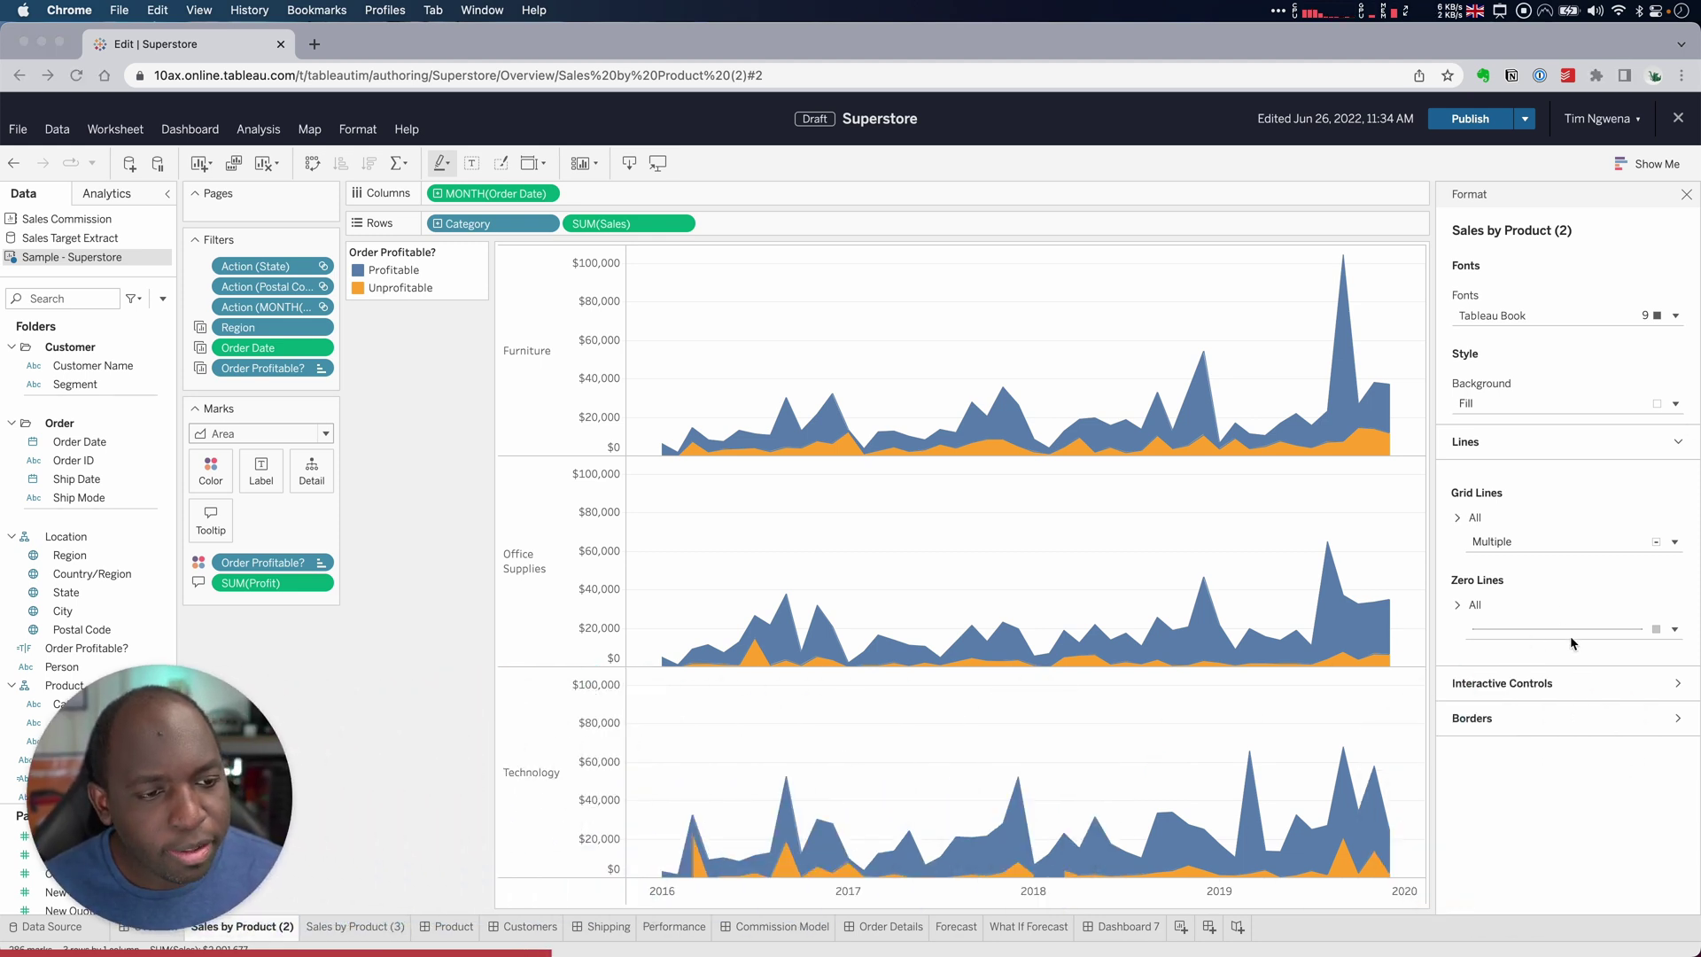
left_click(1531, 686)
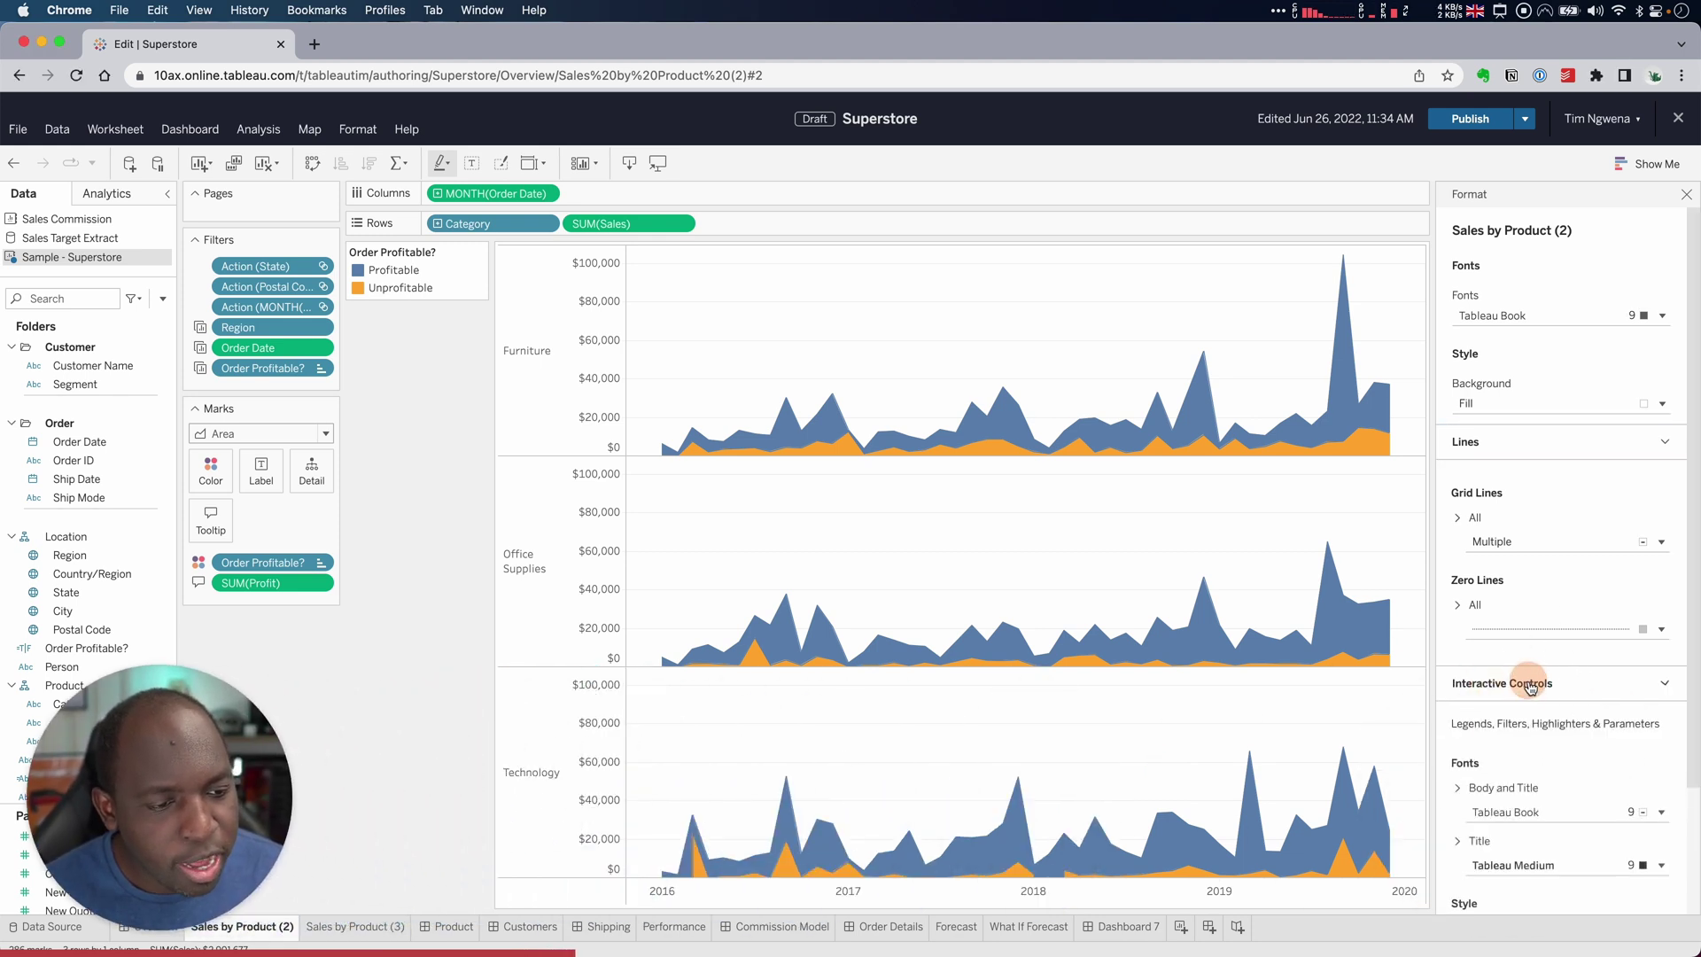
scroll(1586, 684, "down", 4)
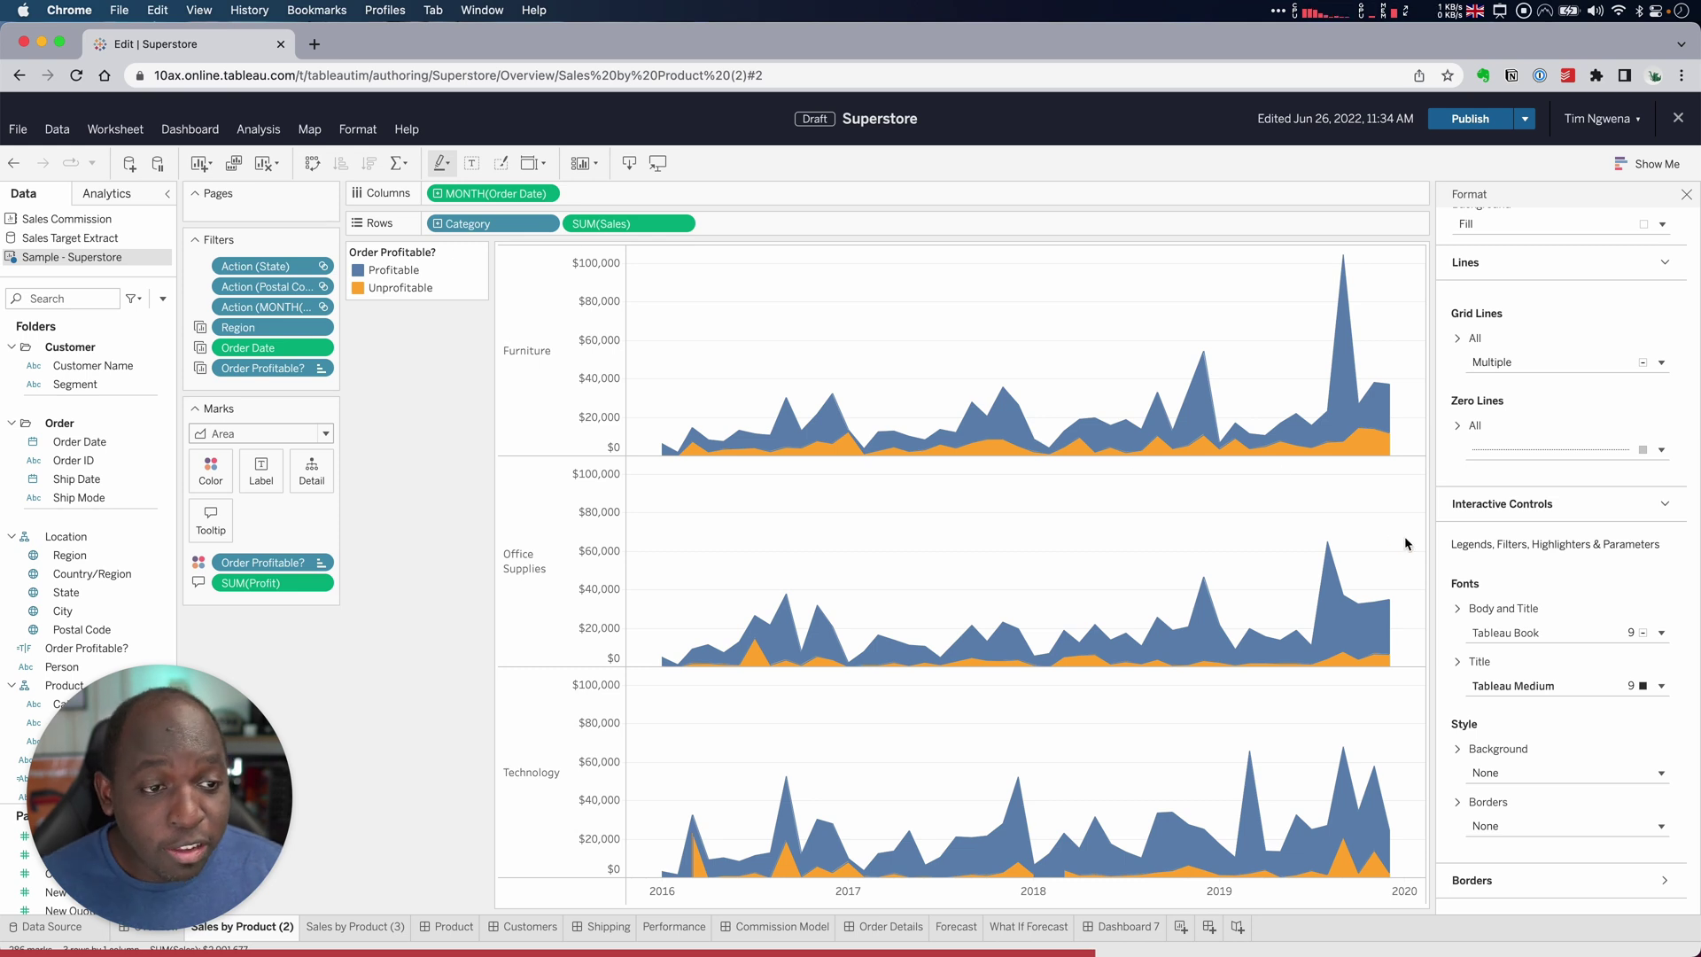
scroll(1542, 476, "up", 3)
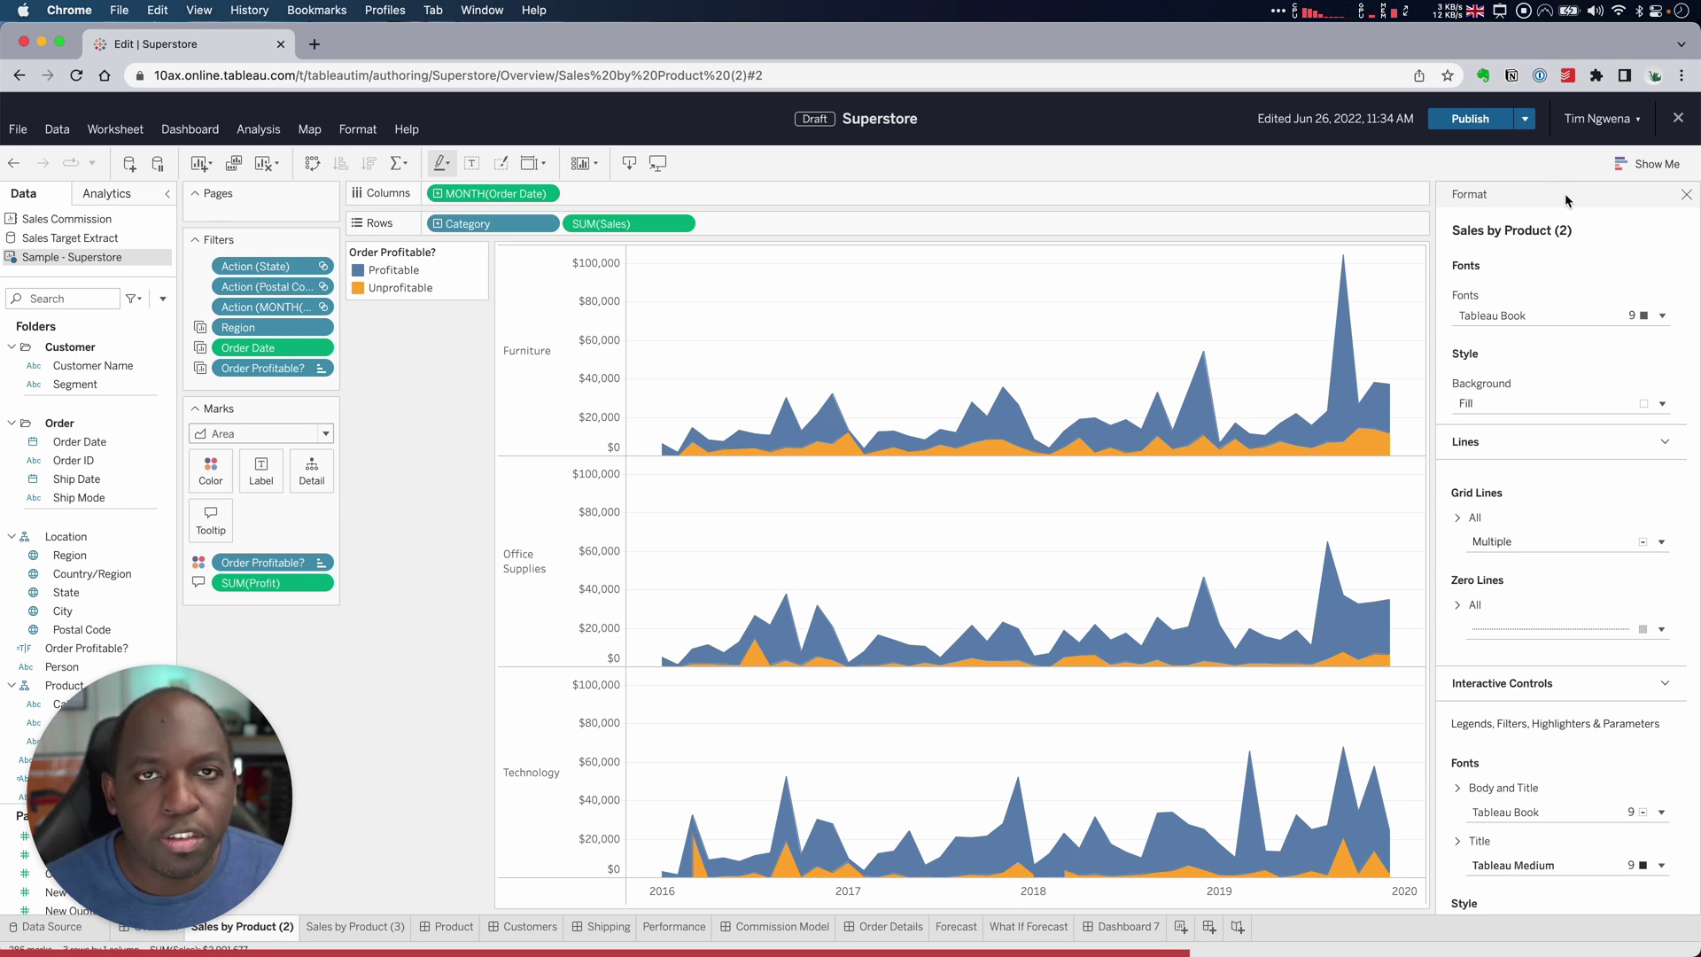
left_click(353, 931)
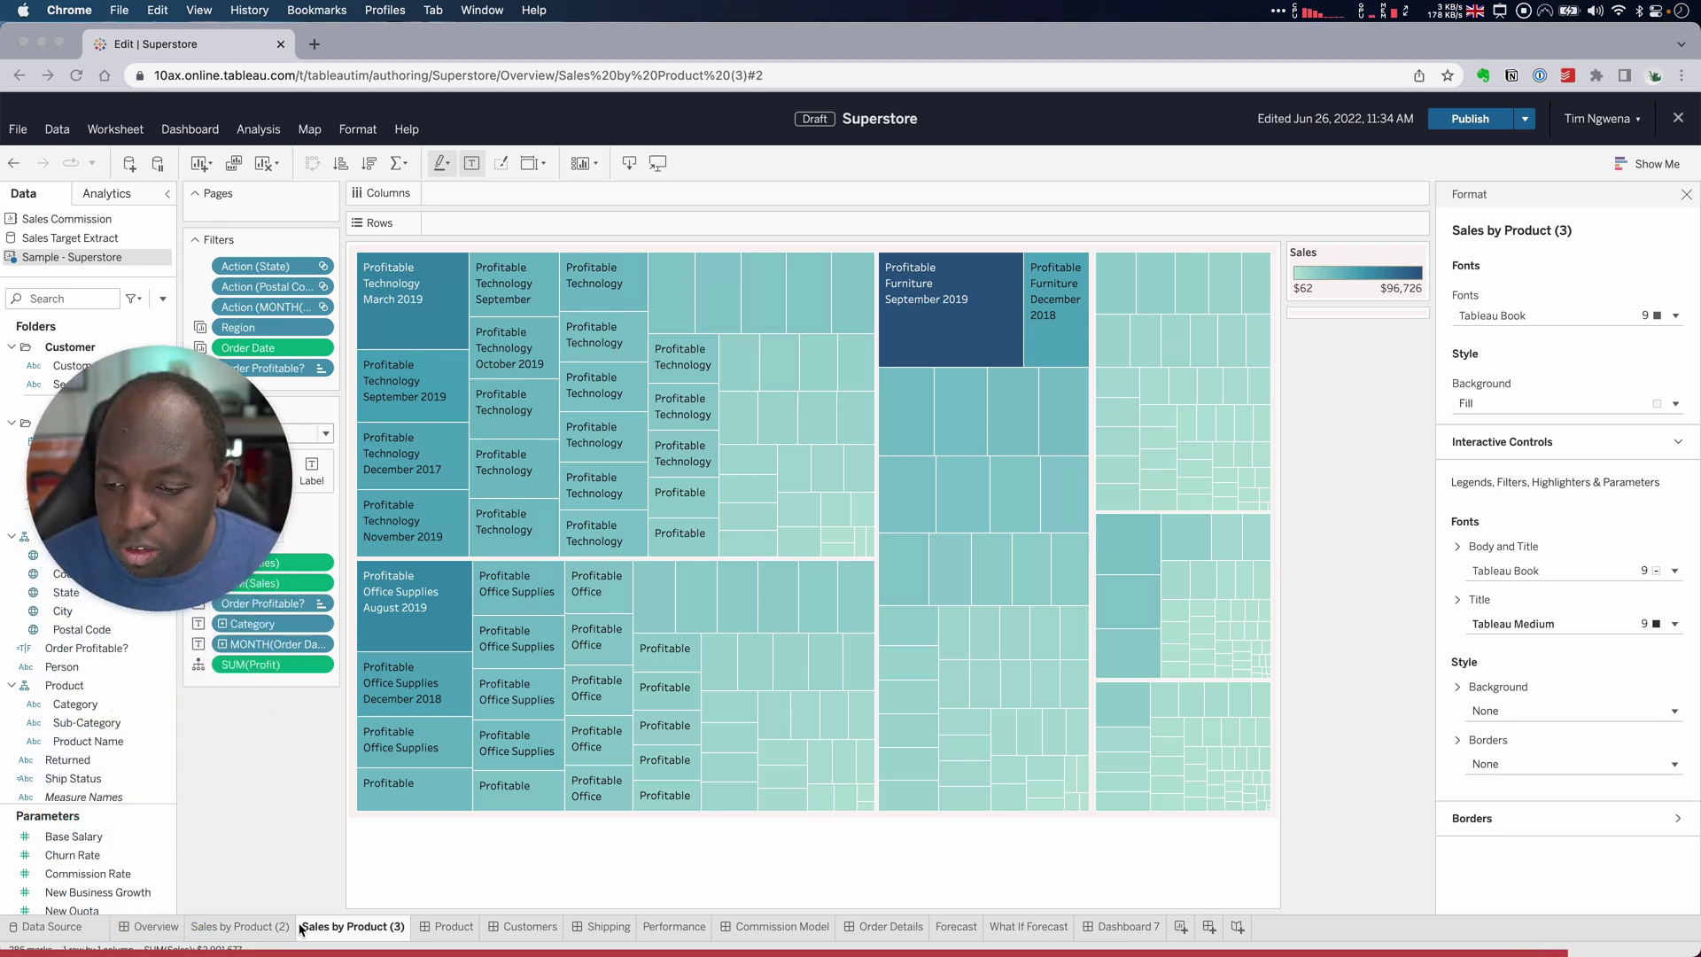
left_click(238, 937)
left_click(238, 938)
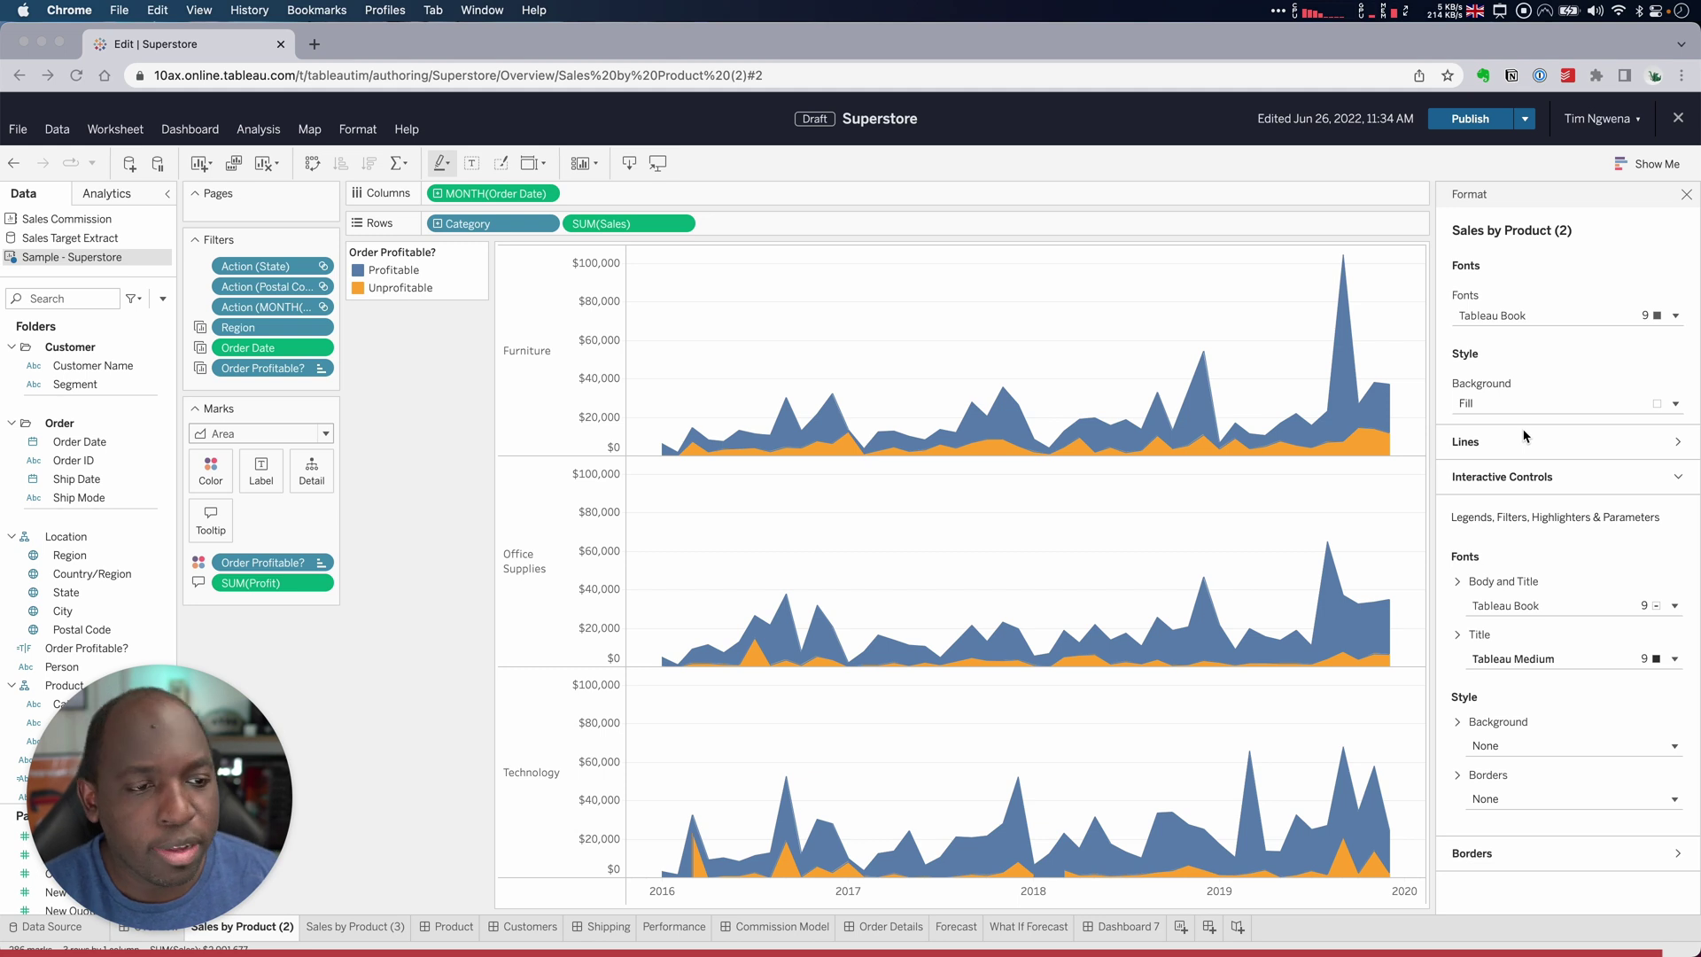
Review the worksheet font settings, keeping the font size at 9
left_click(1519, 324)
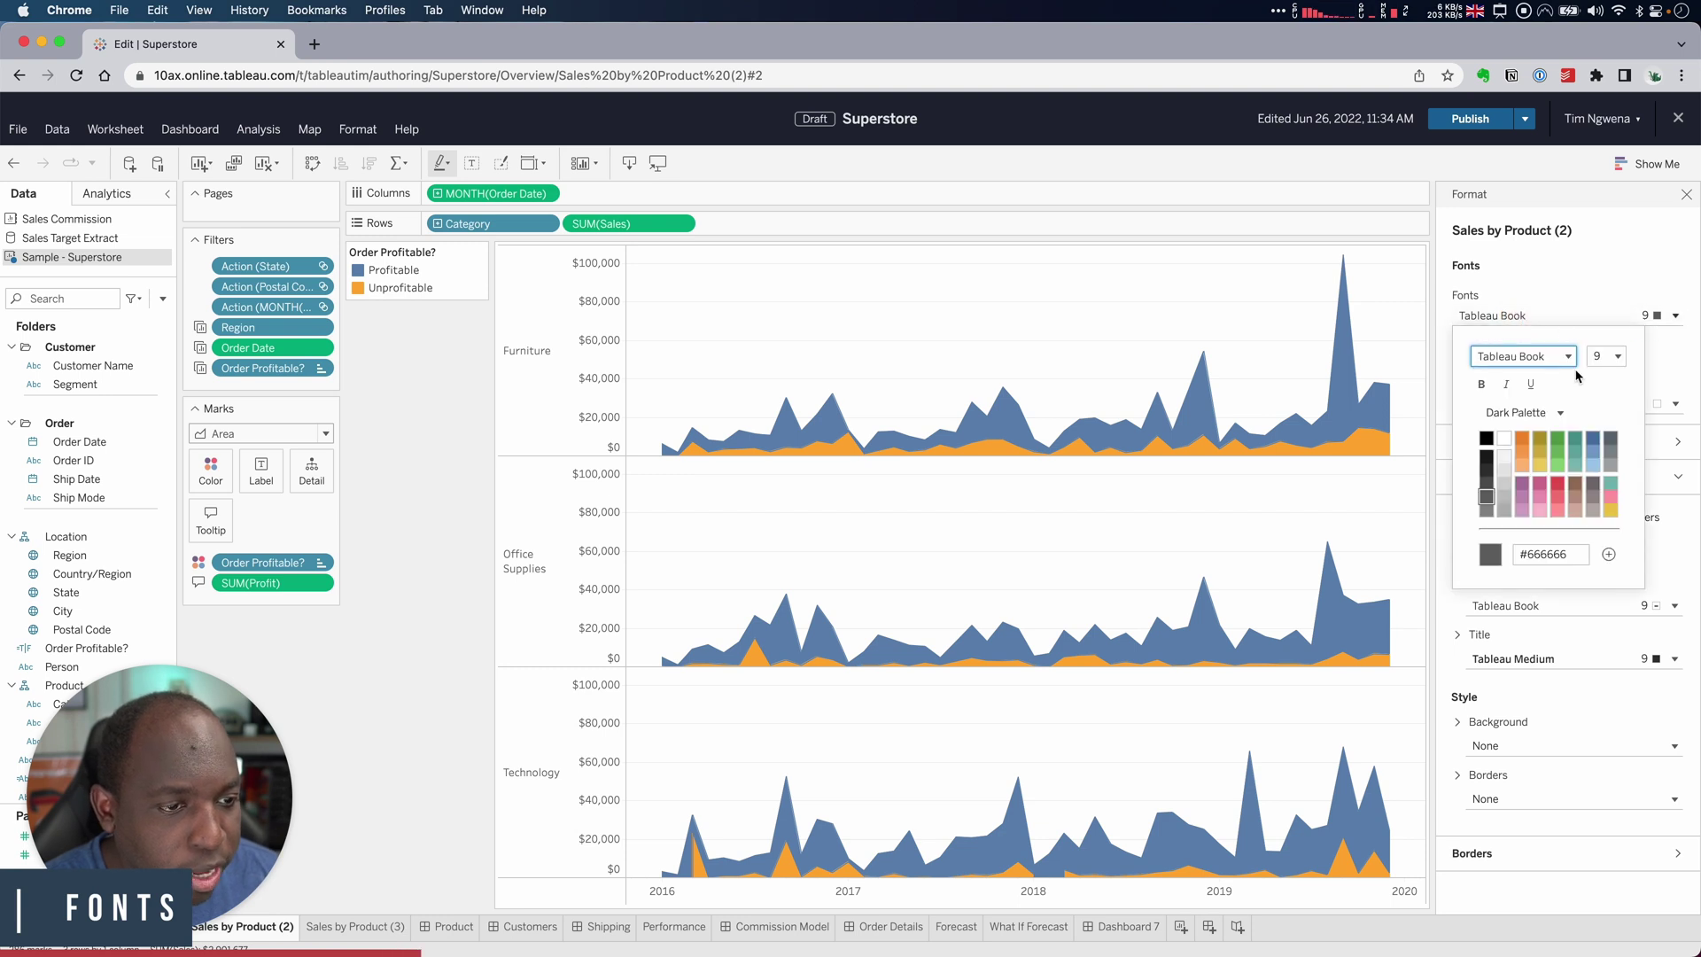
left_click(1609, 357)
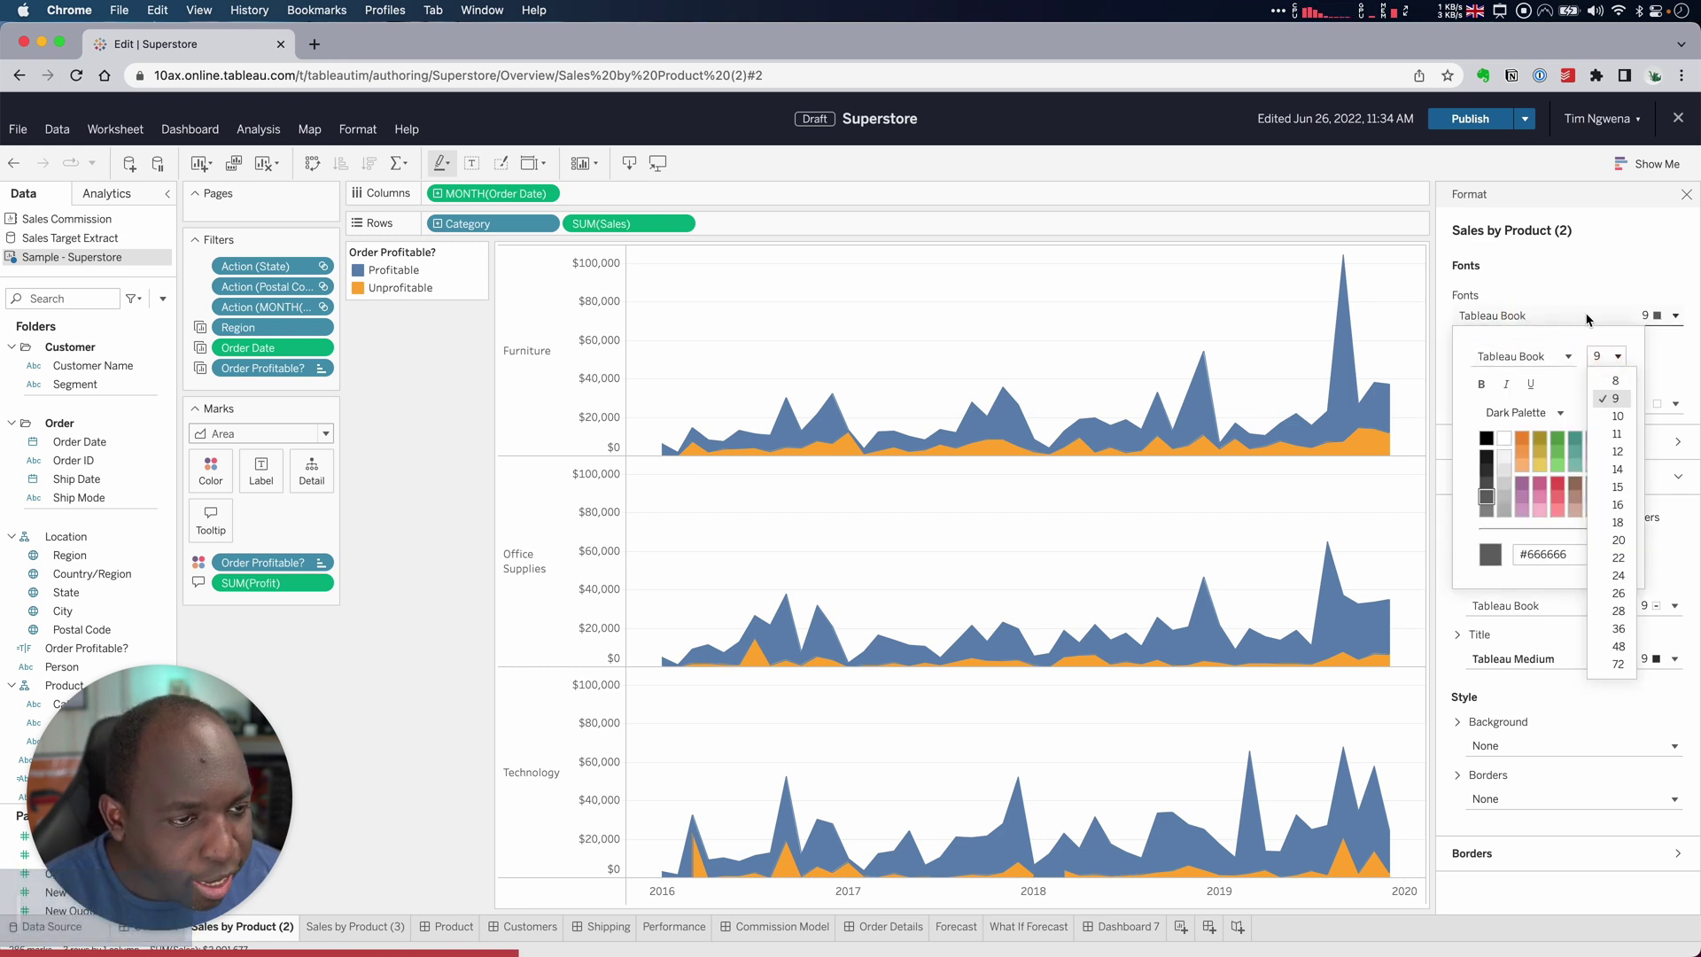
left_click(1571, 341)
left_click(1586, 312)
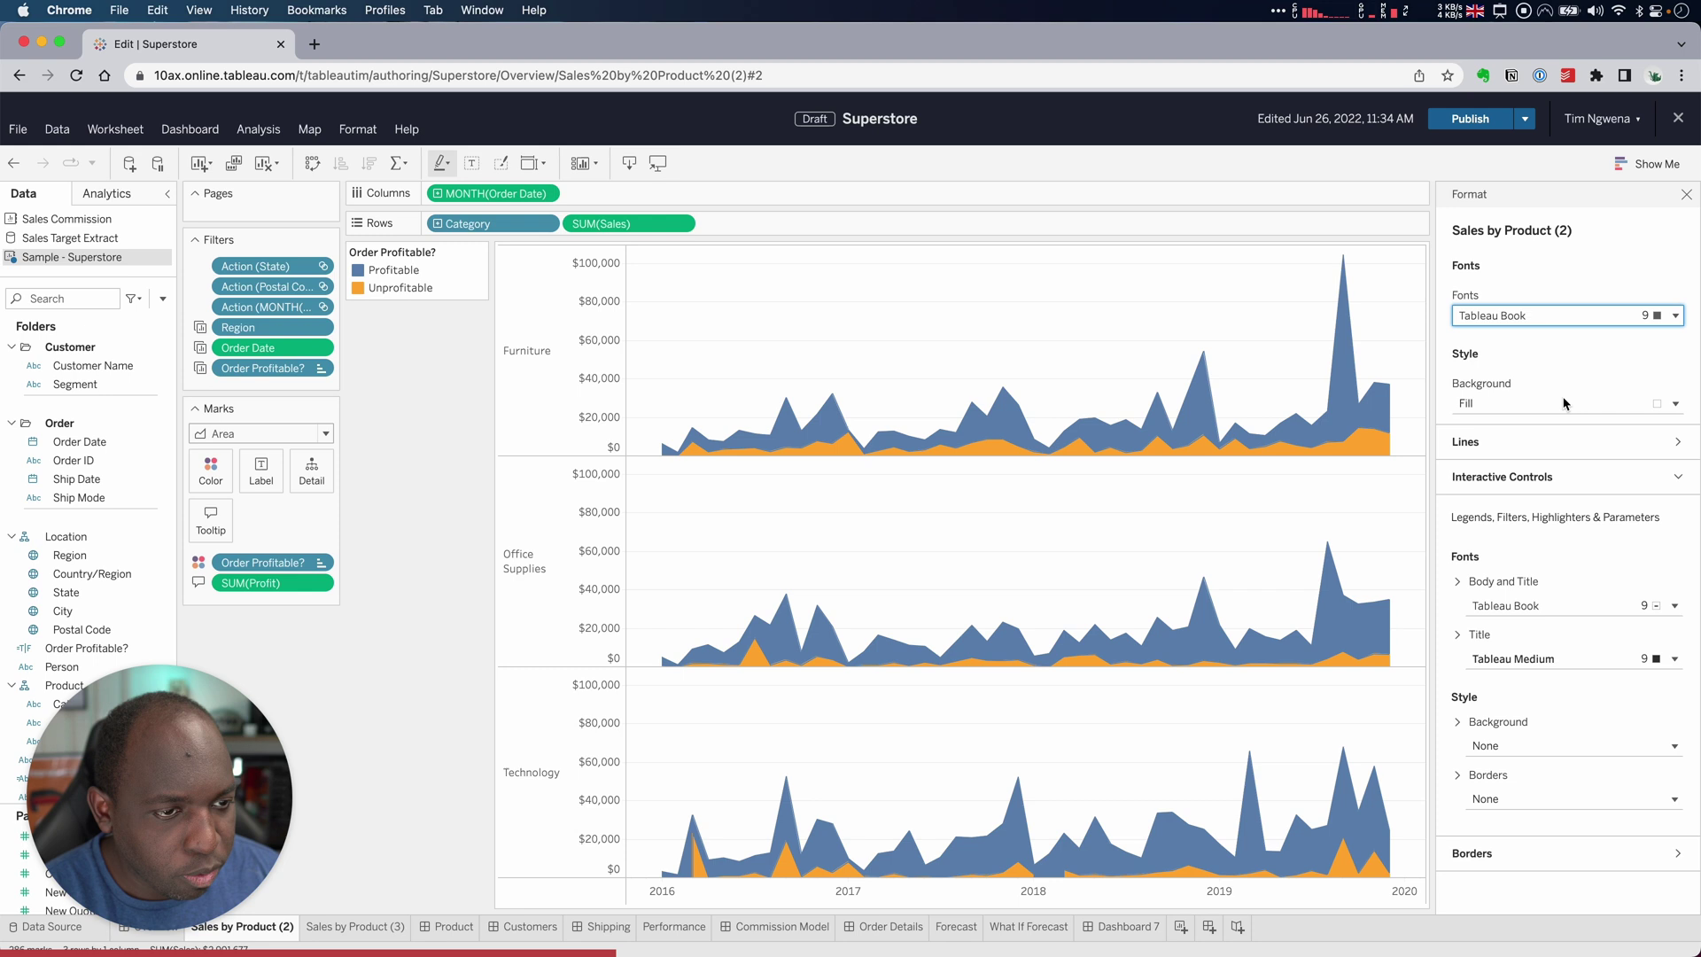
Fill the worksheet background with pale pinkish-grey #F5F0EF from the Light Palette
left_click(1541, 405)
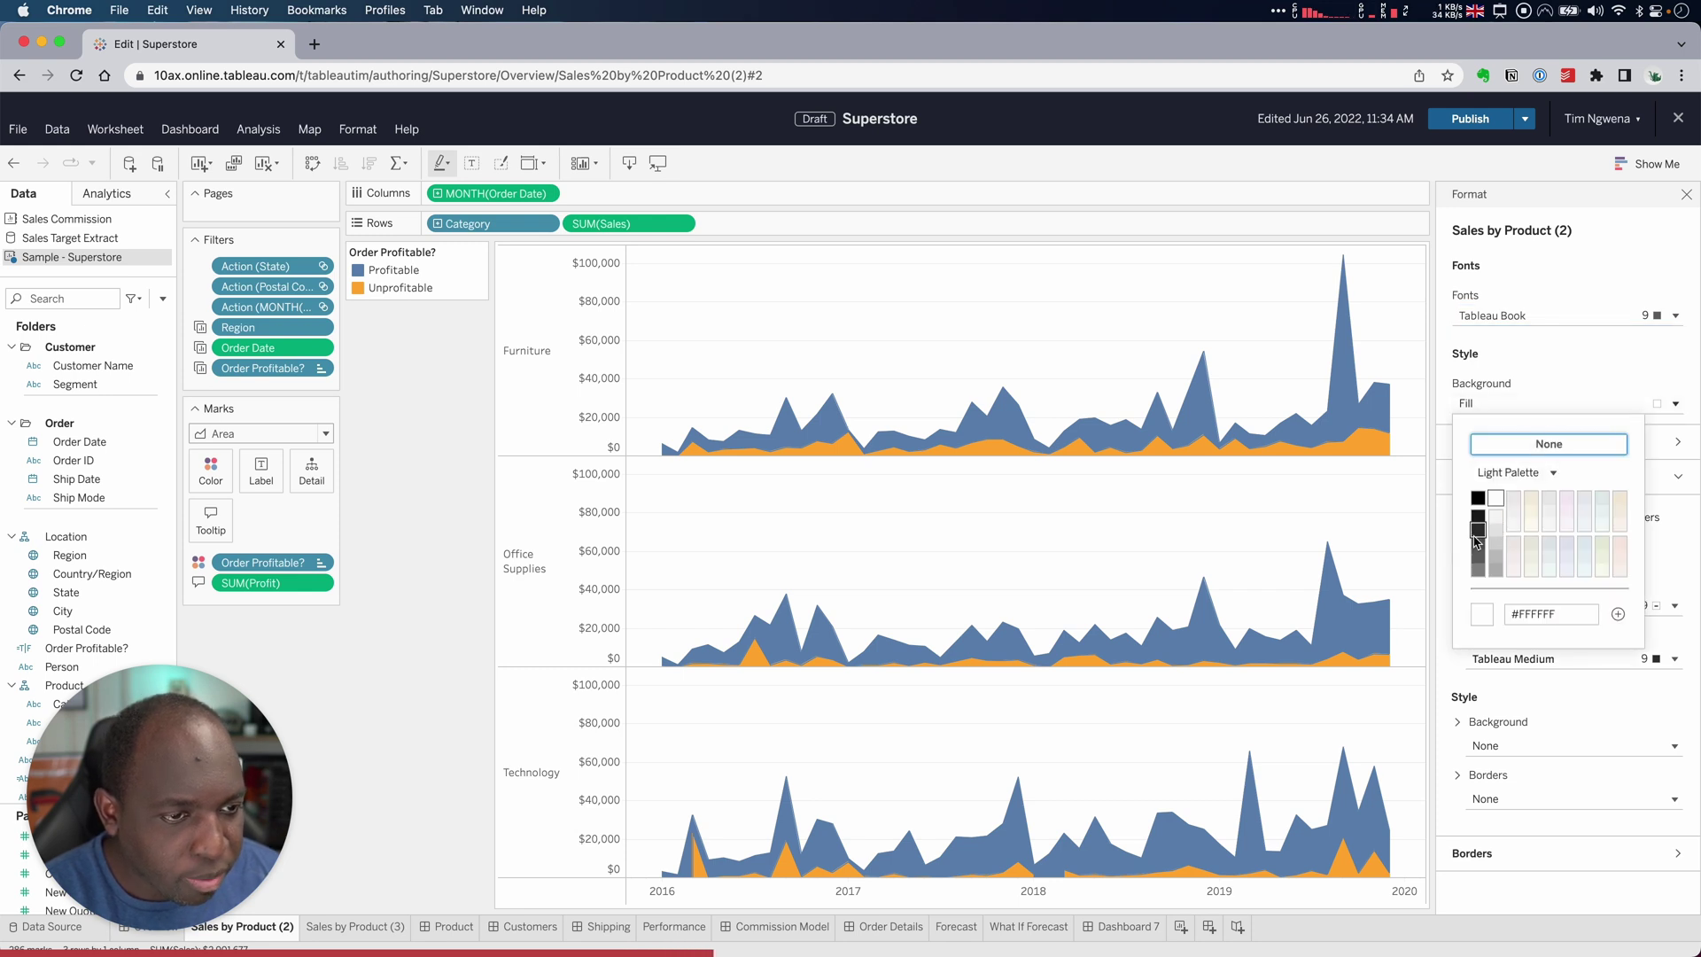
left_click(1513, 547)
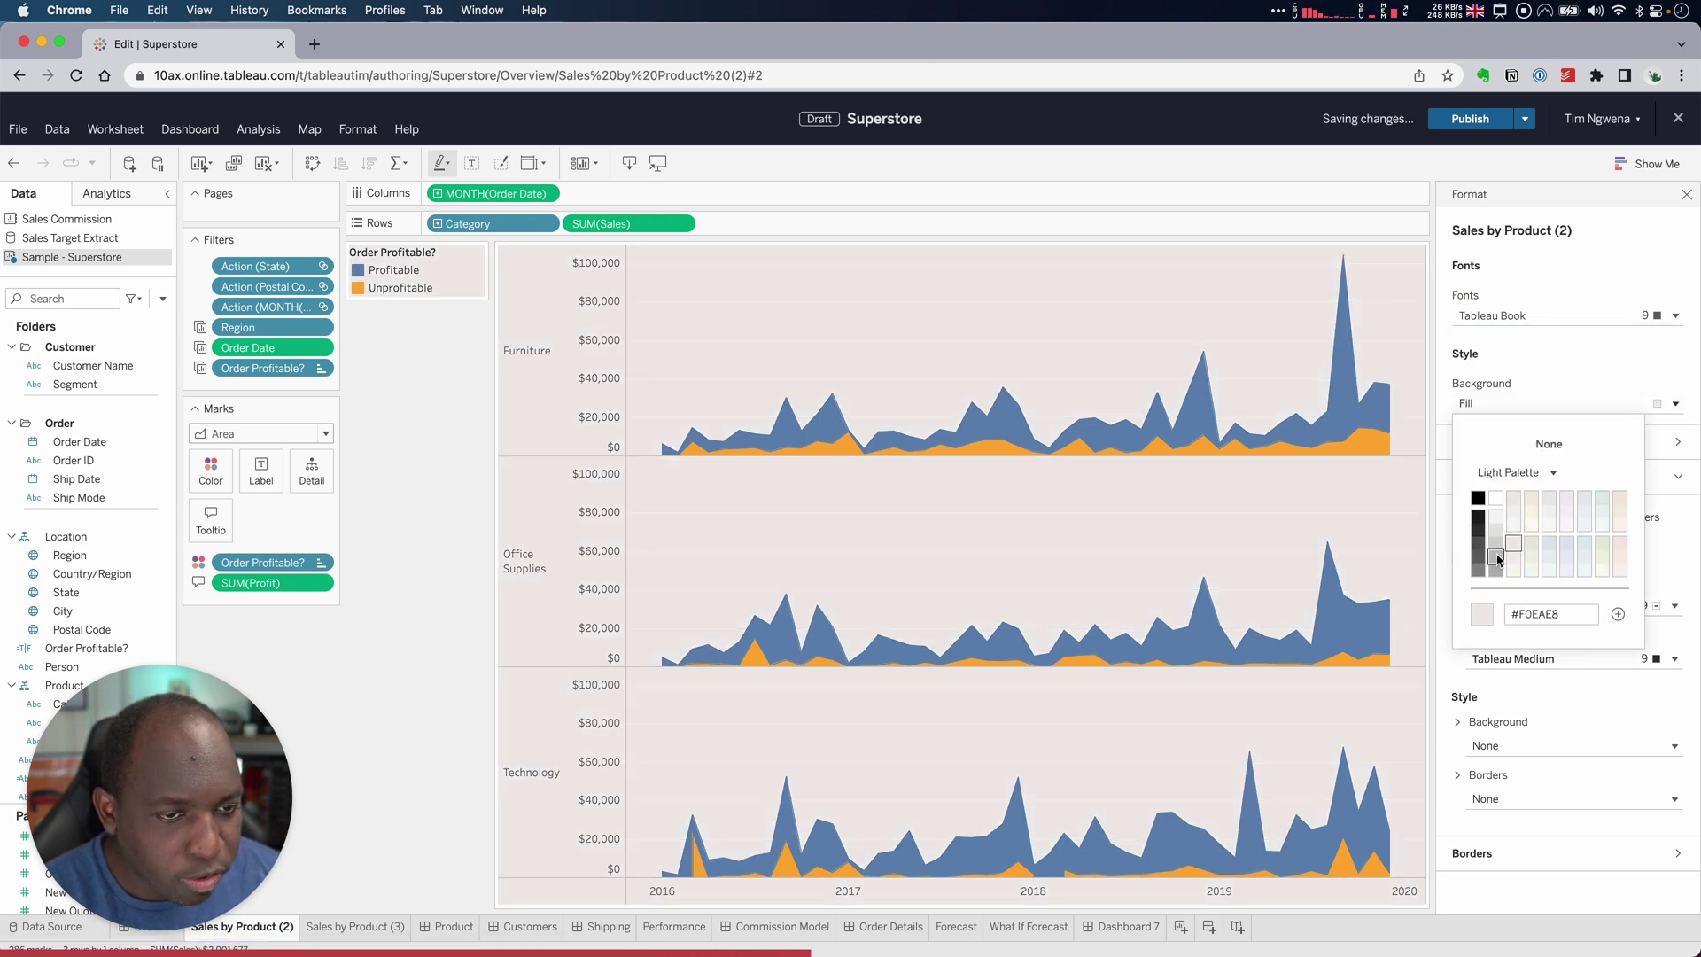
left_click(1513, 557)
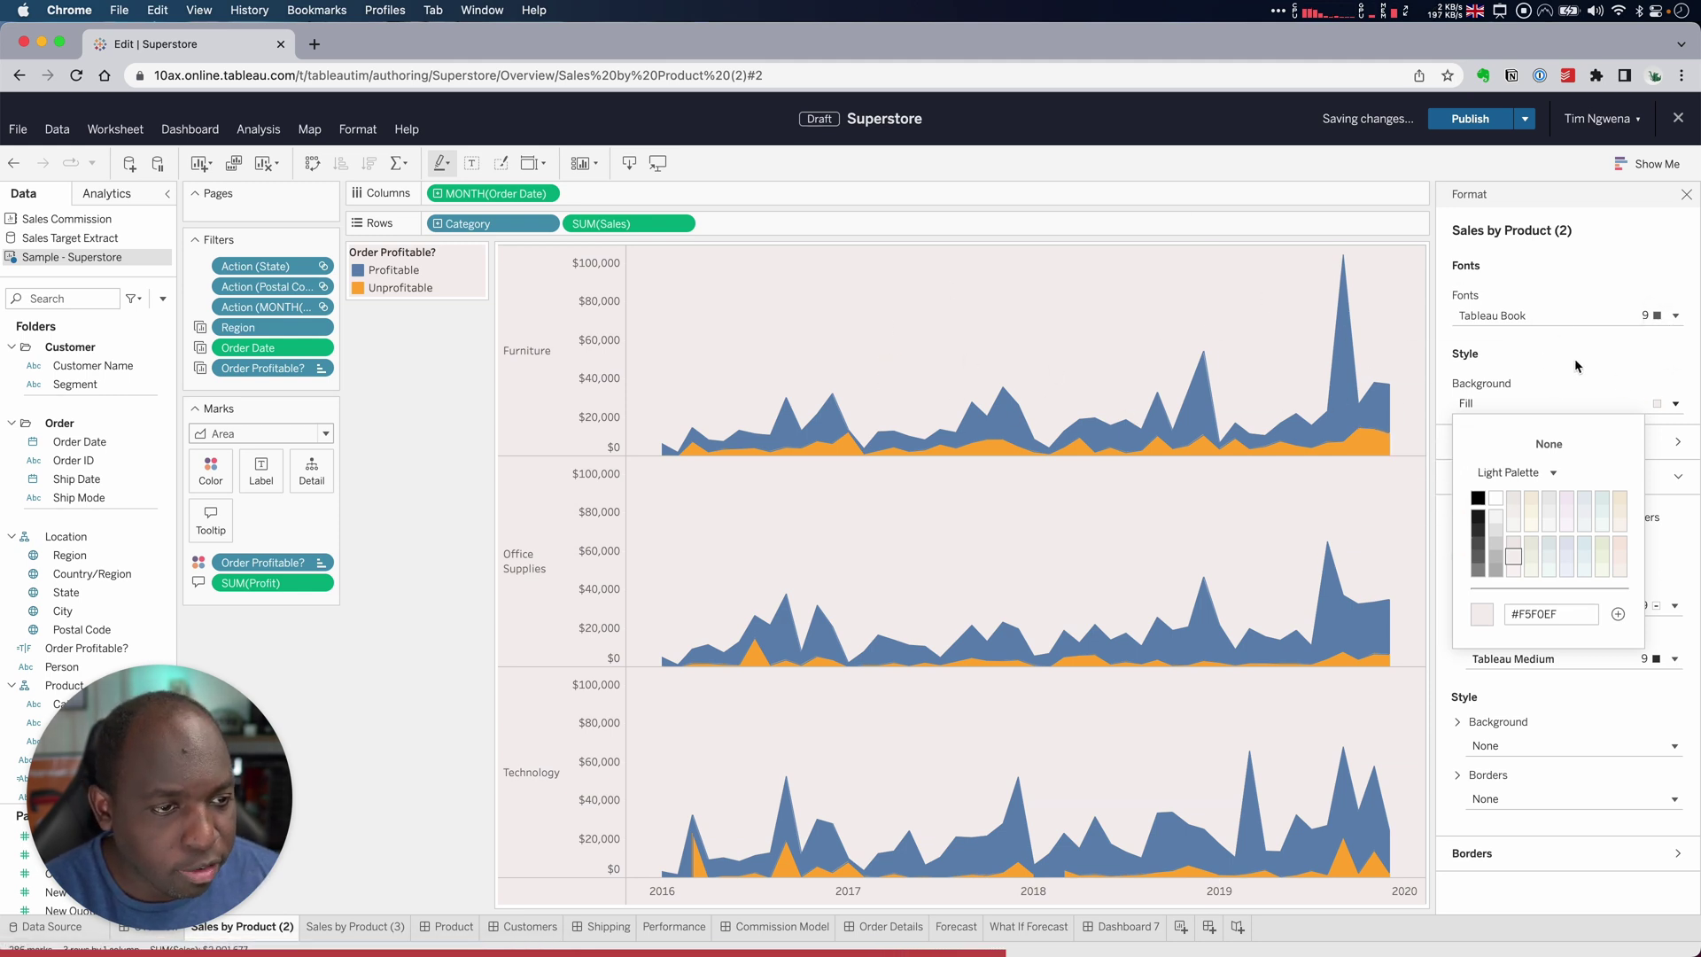
left_click(1650, 241)
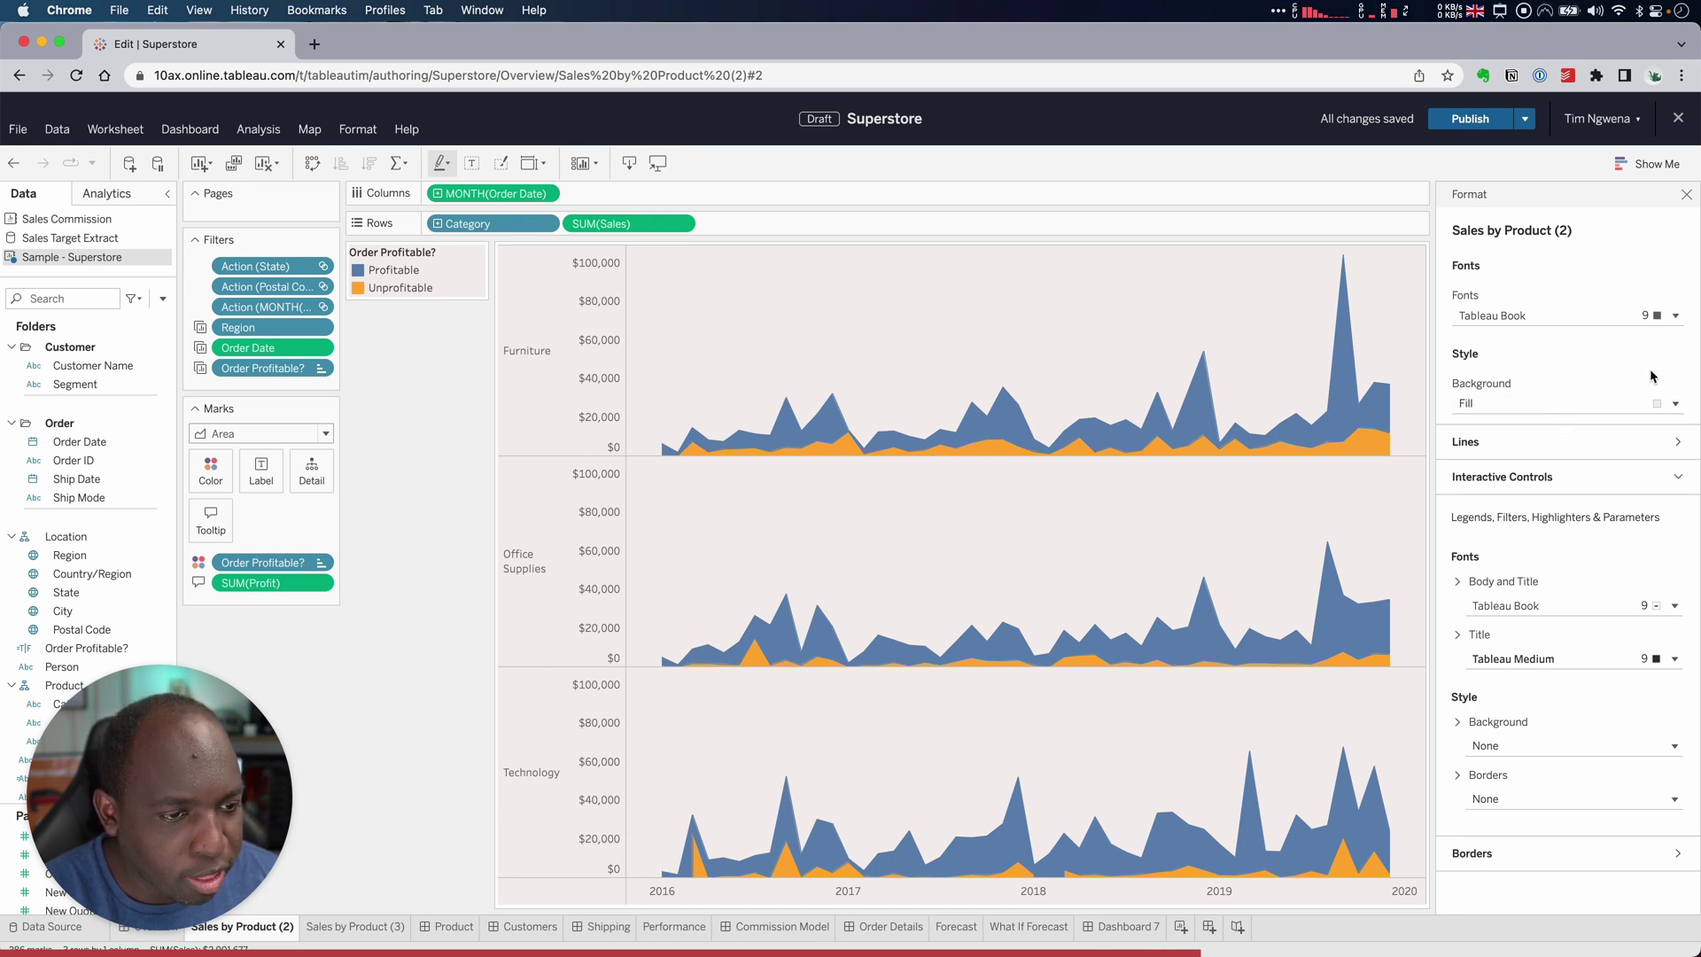
left_click(1676, 487)
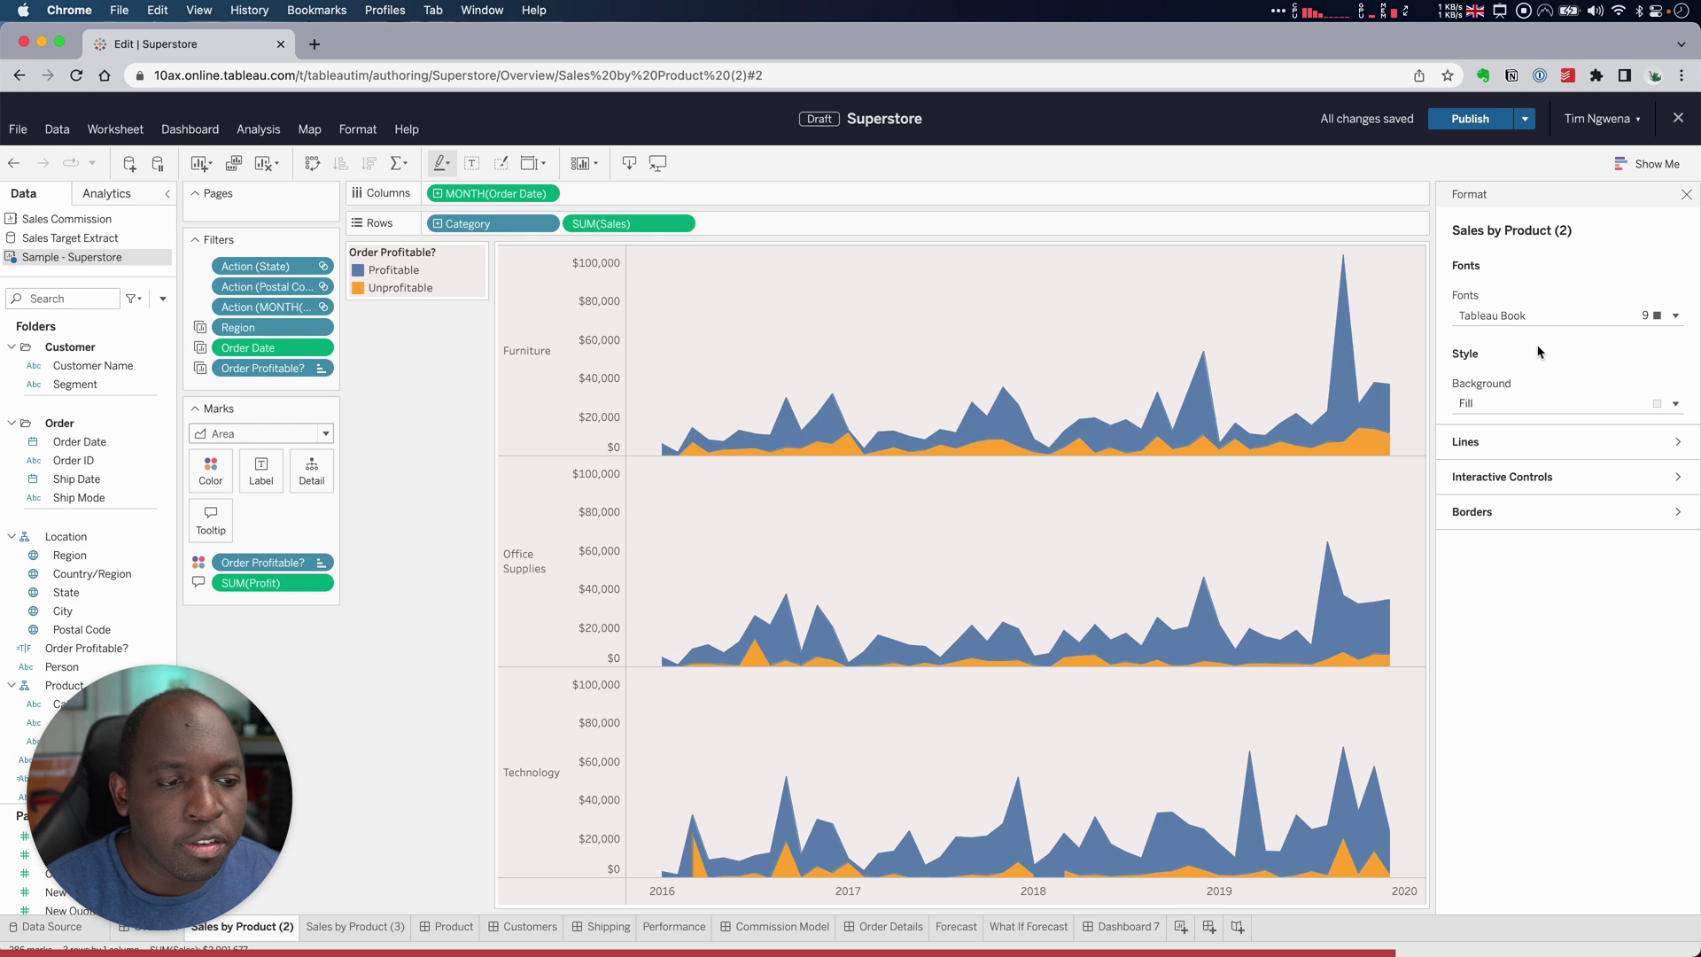
Split the grid line settings into separate horizontal and vertical controls
left_click(1604, 452)
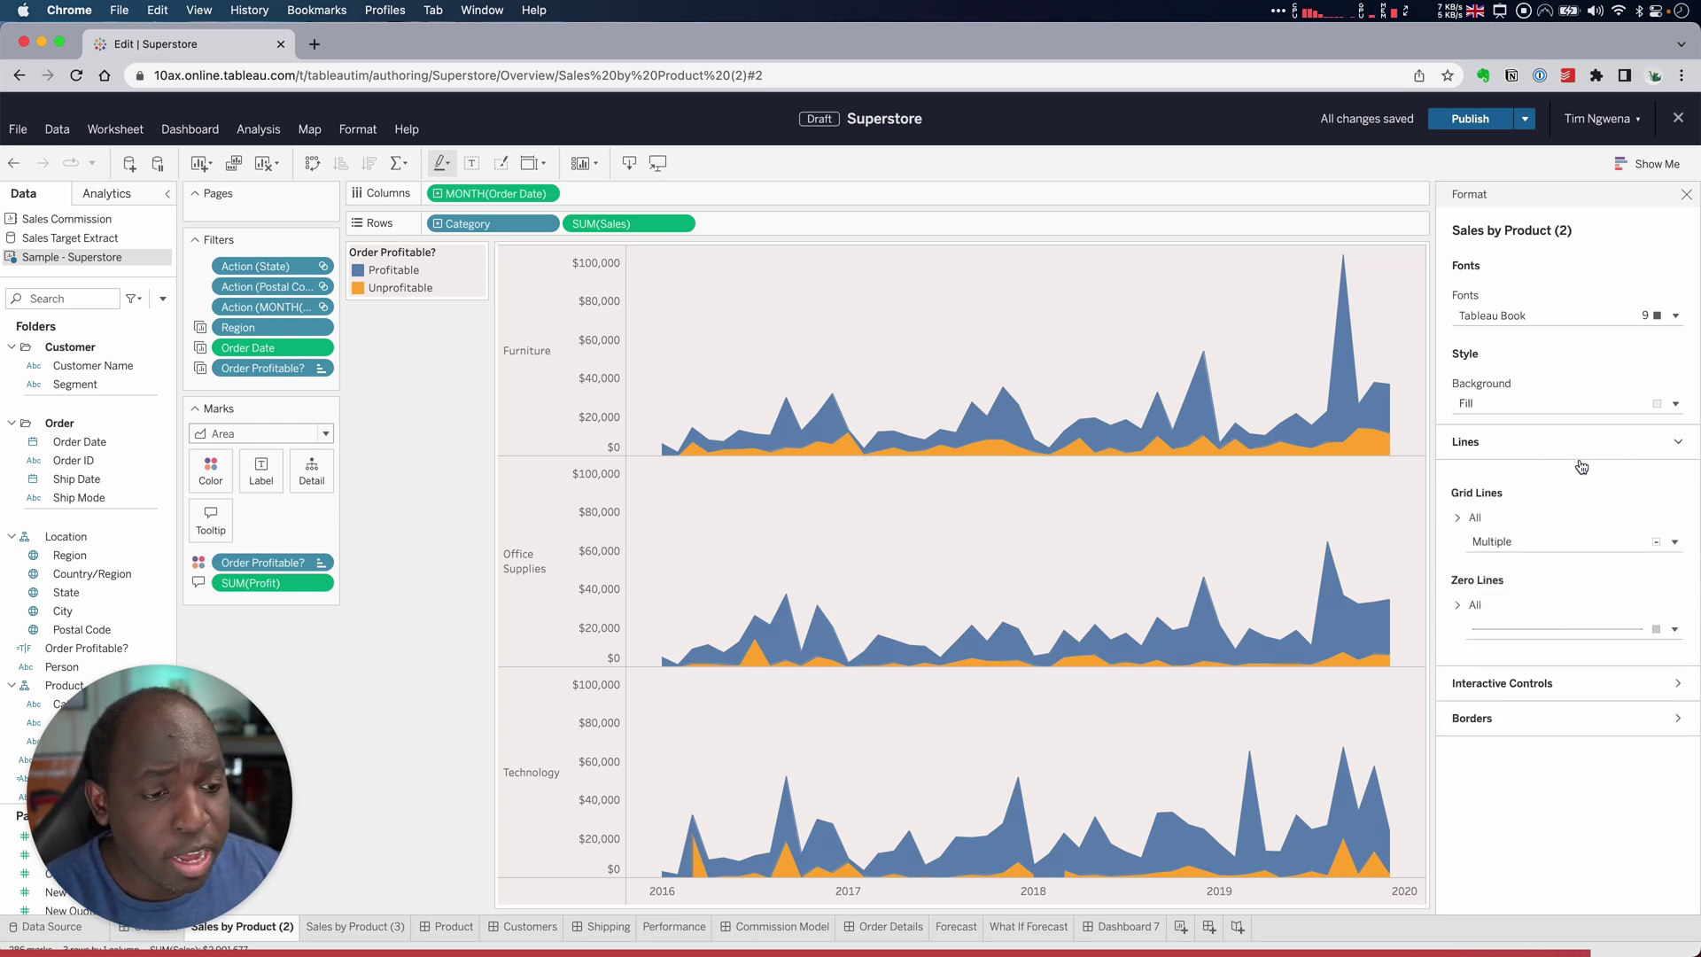
left_click(1523, 542)
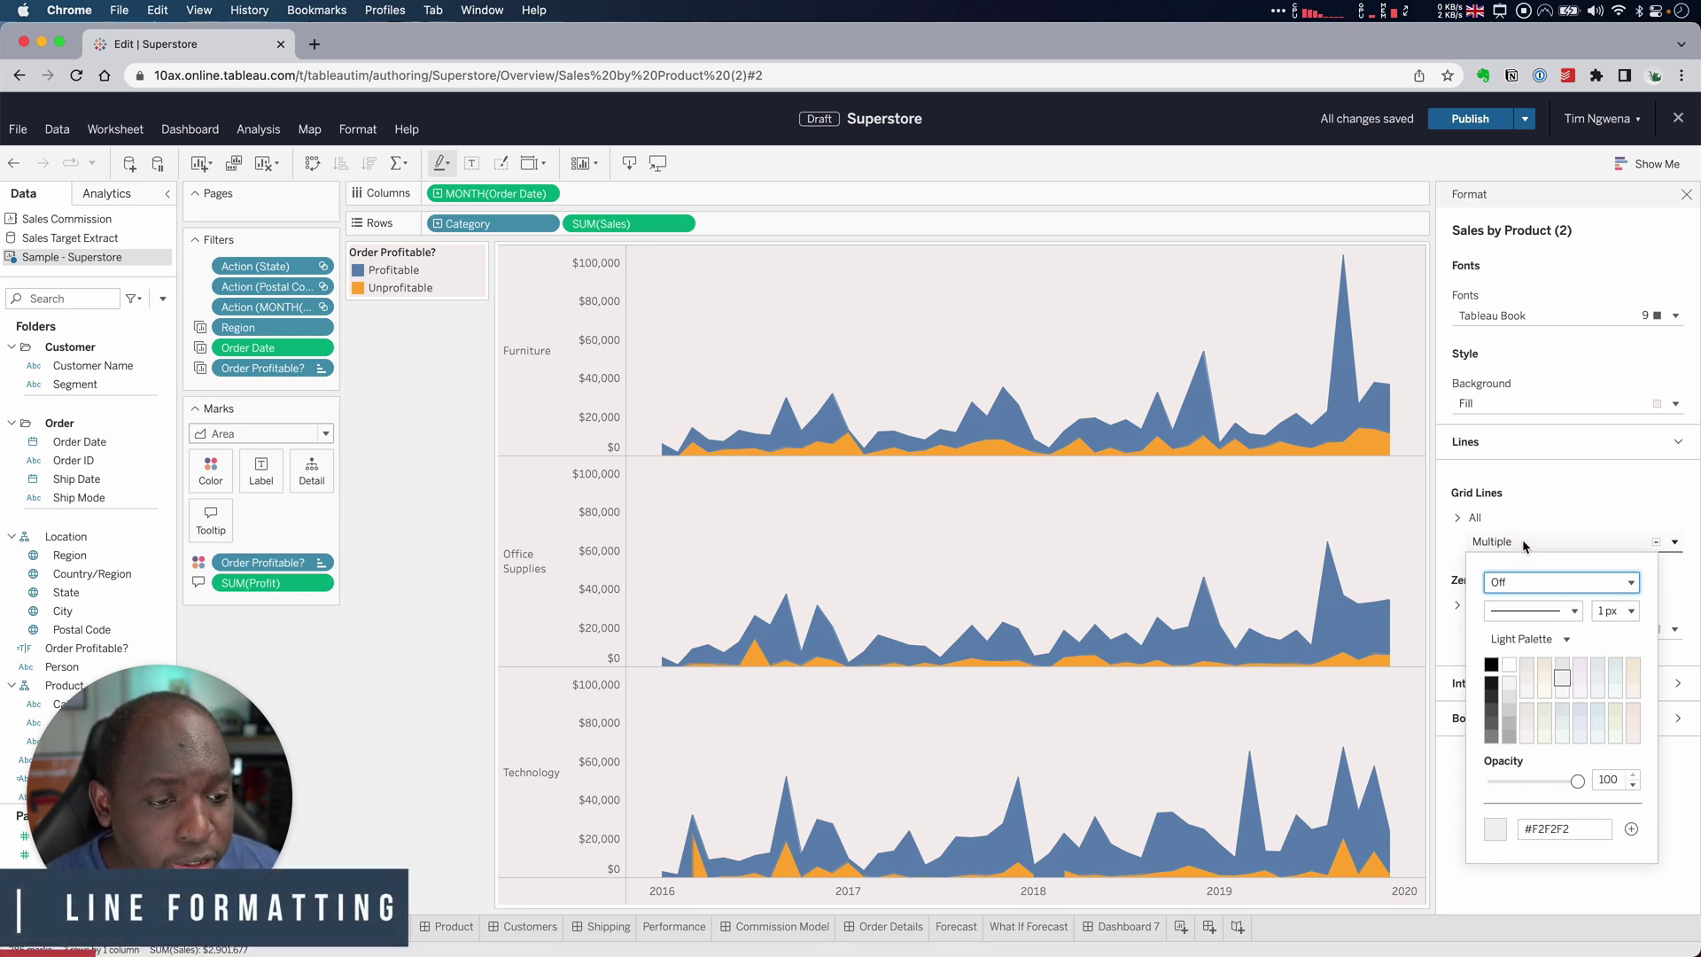
left_click(1524, 544)
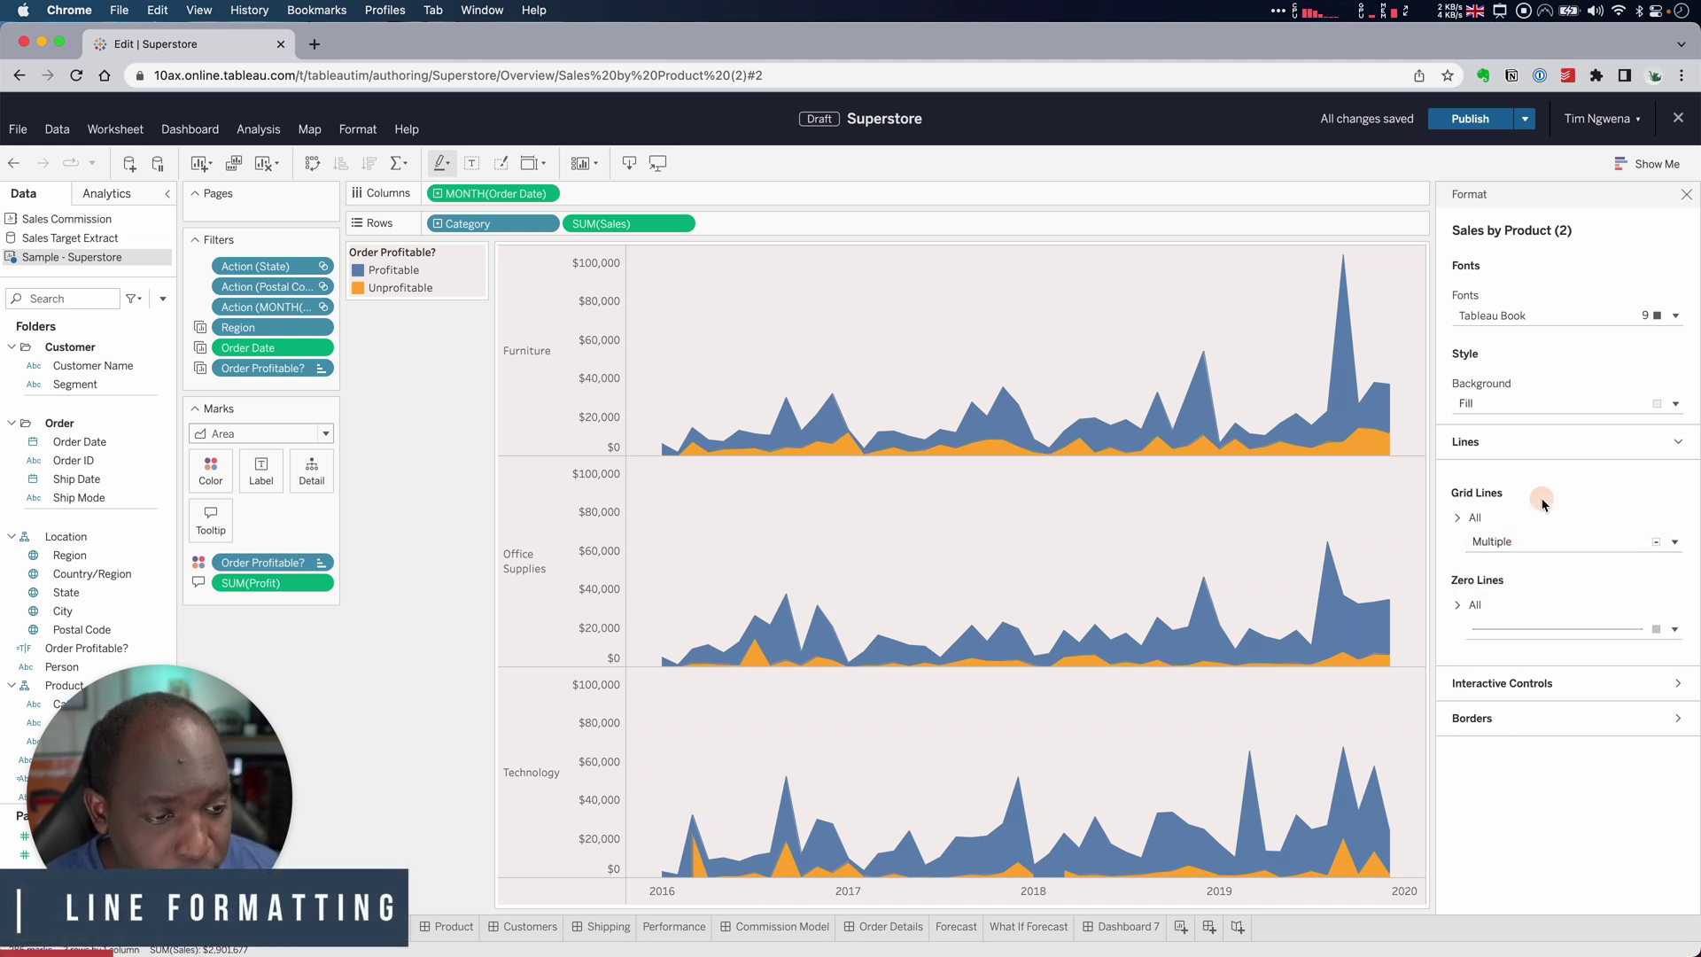
left_click(1475, 520)
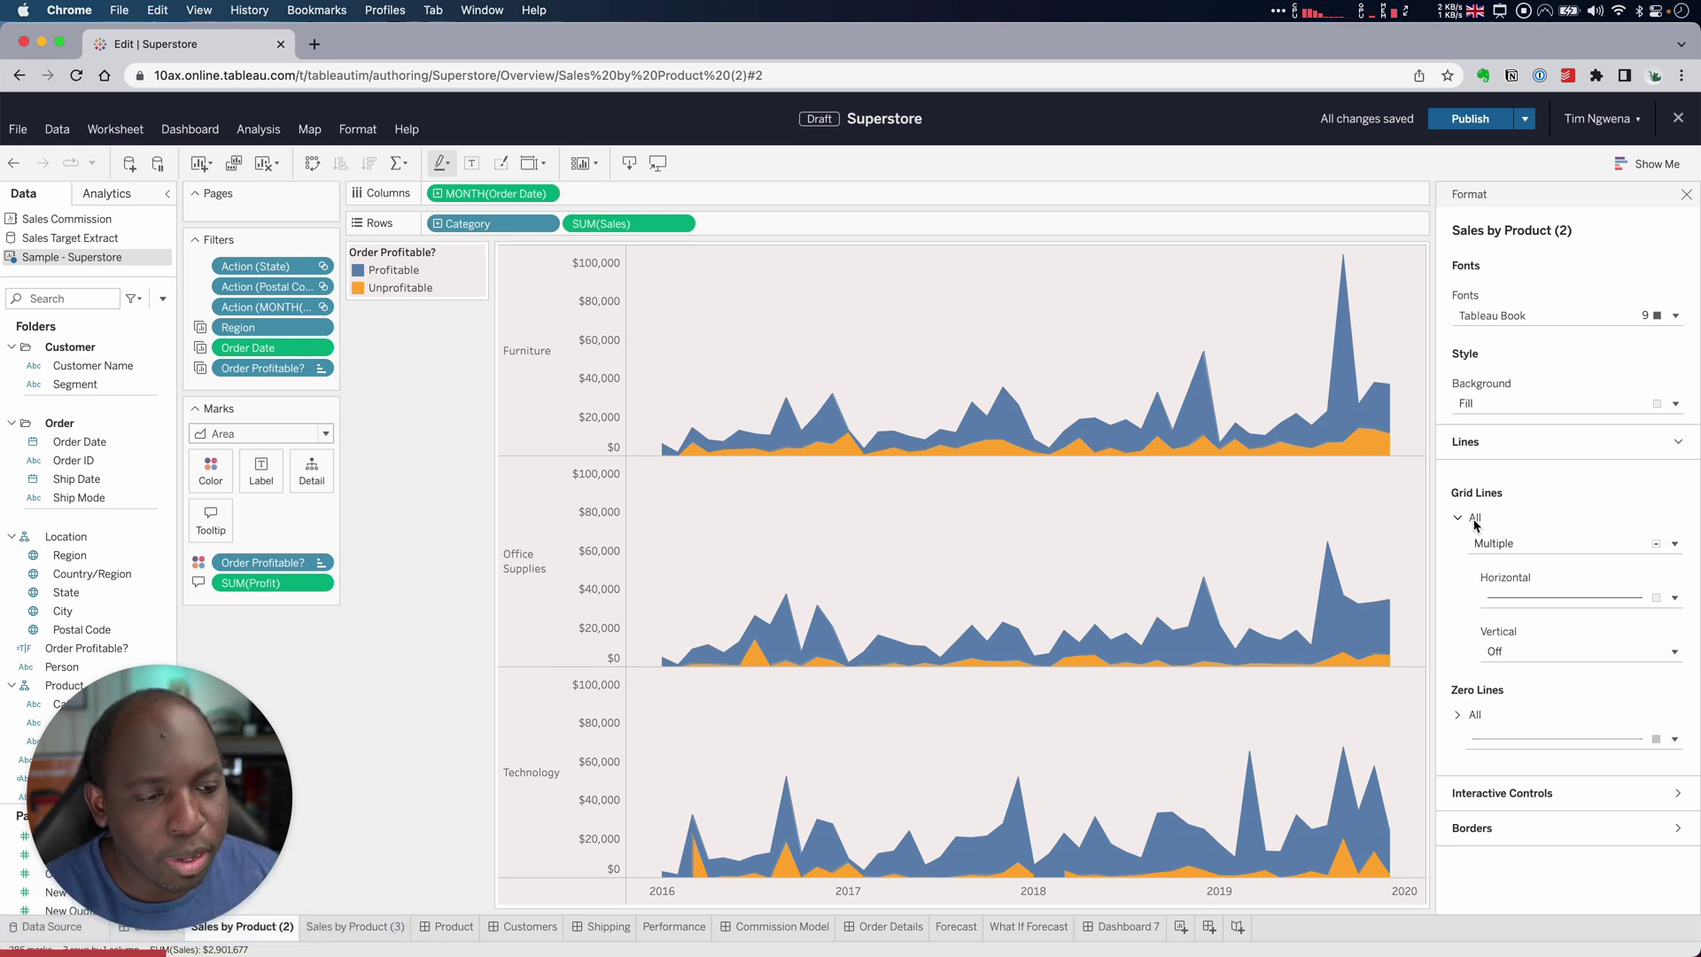
left_click(1527, 652)
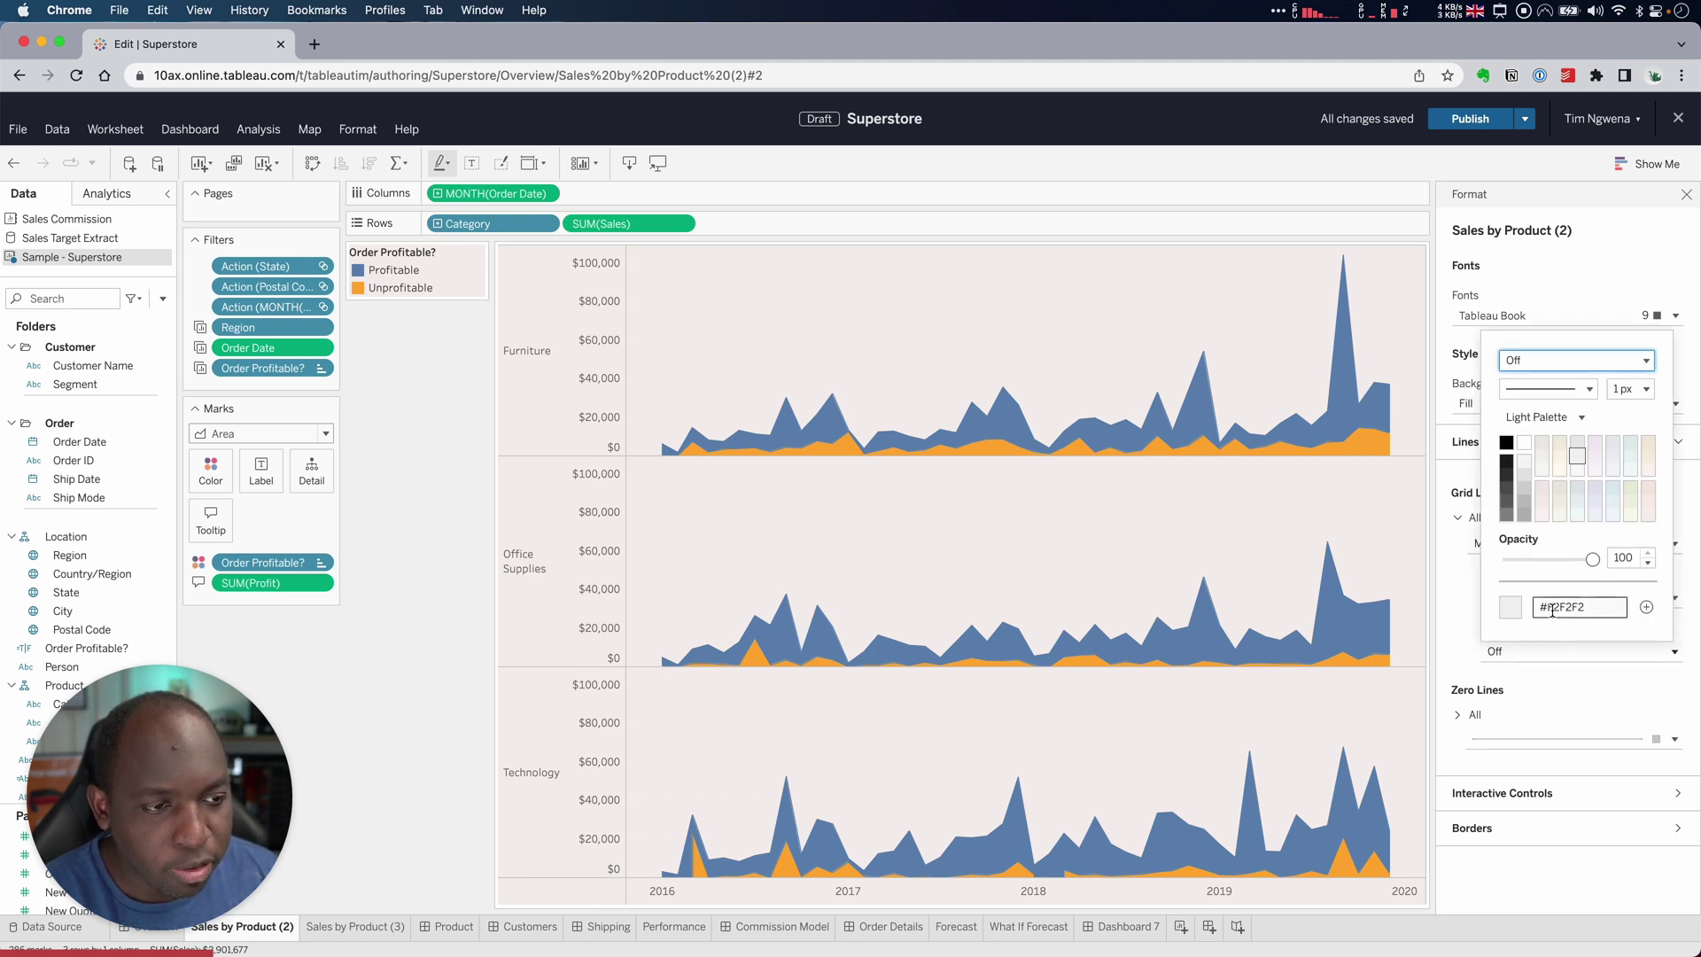
Turn the vertical grid lines on in a dotted style, 4 px thick
left_click(1564, 359)
left_click(1553, 385)
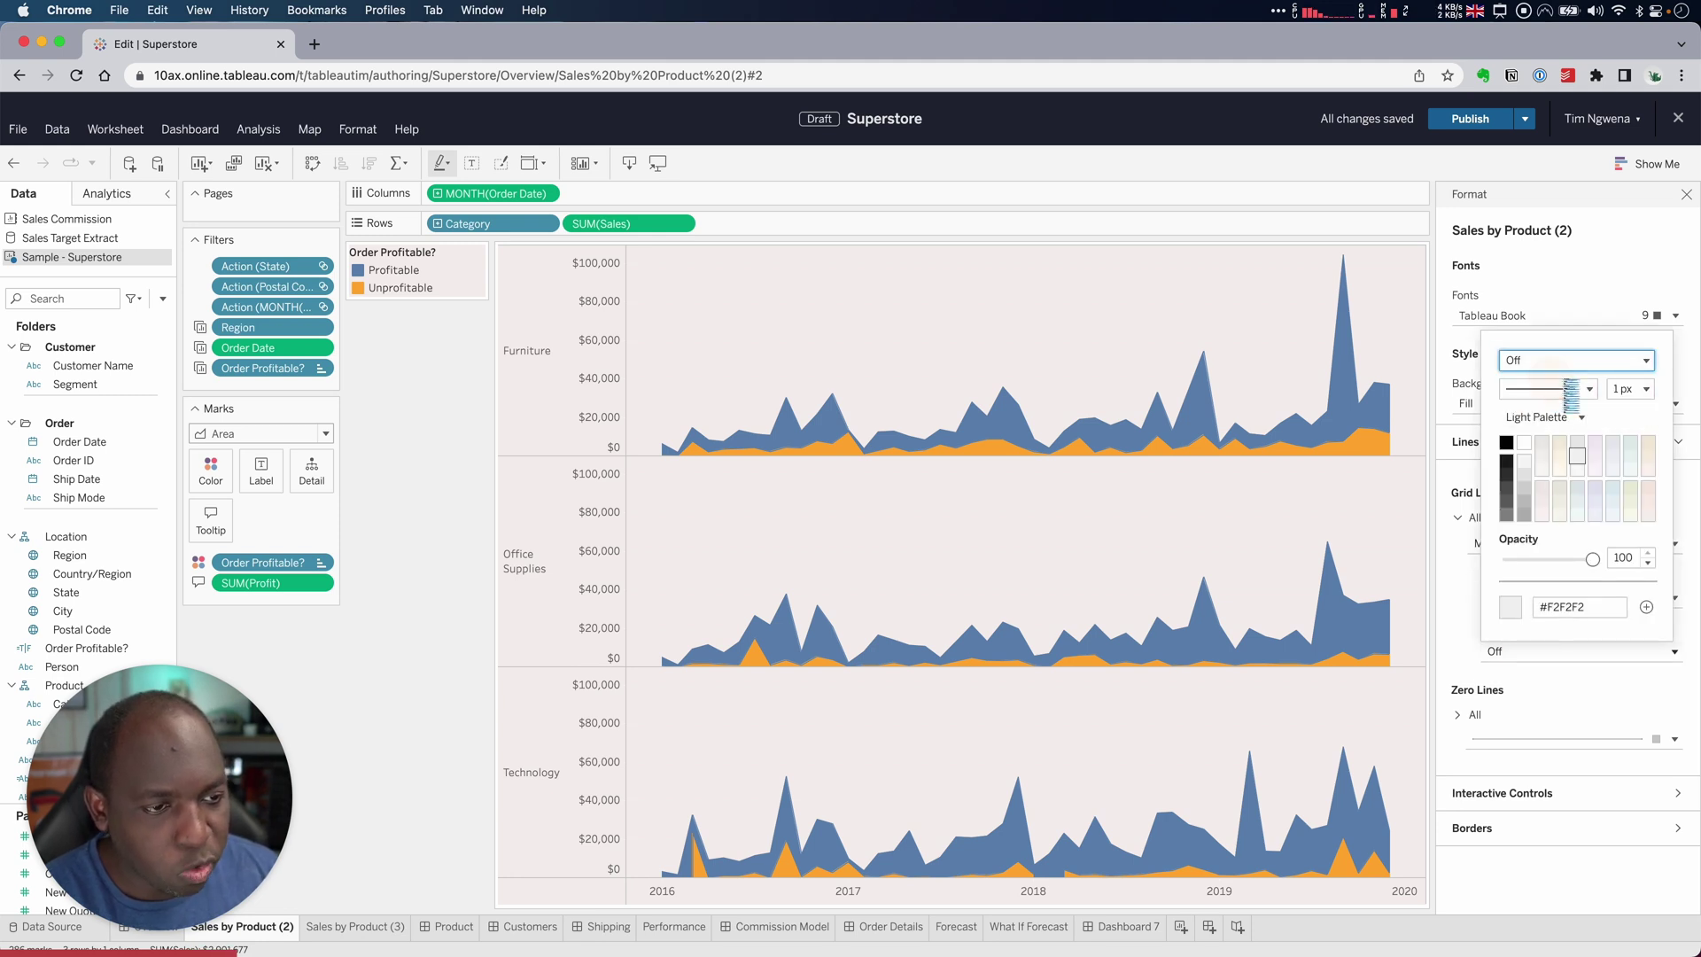
left_click(1586, 388)
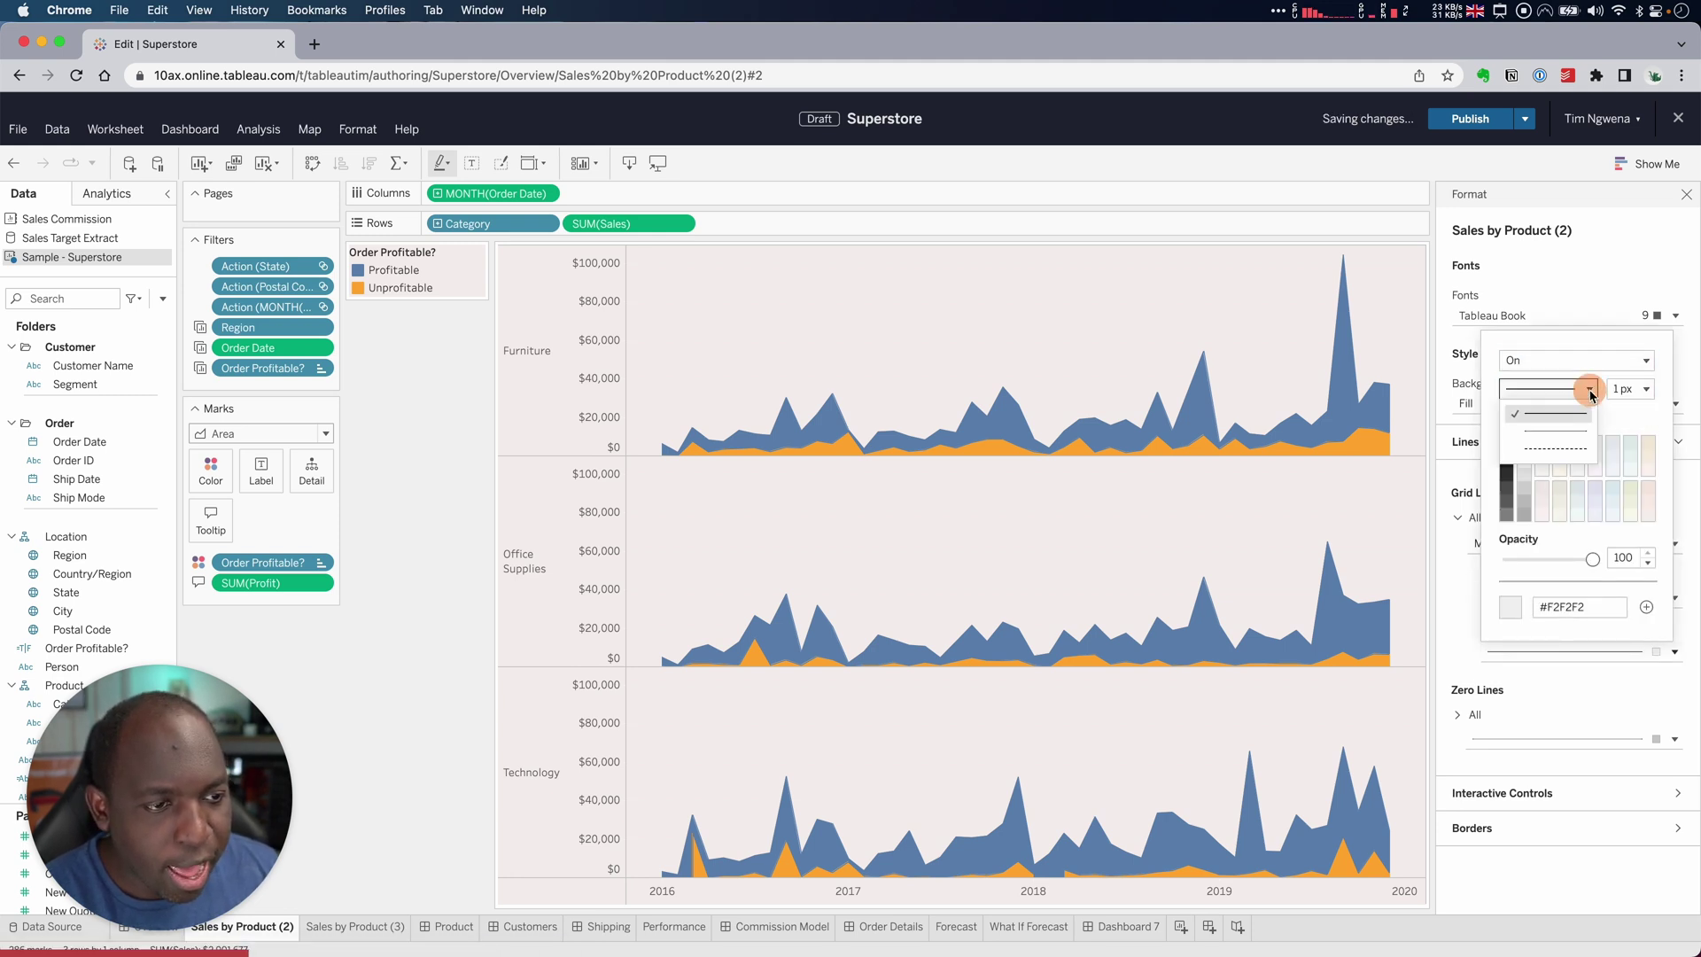
left_click(1564, 432)
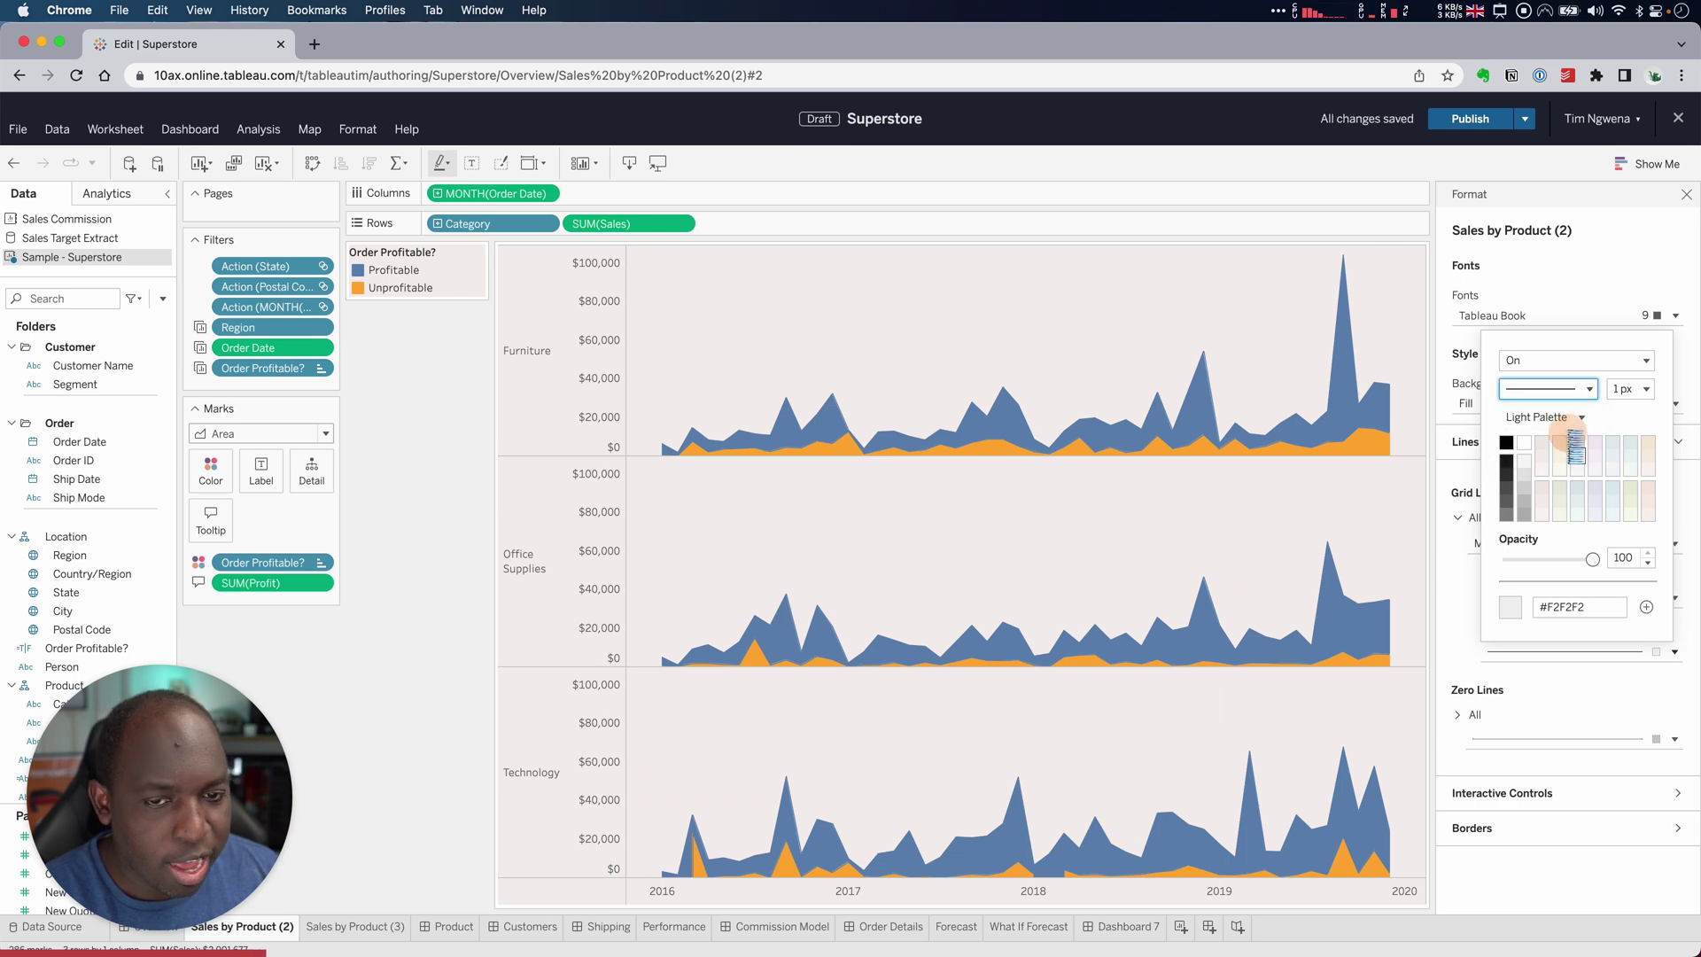
left_click(1634, 389)
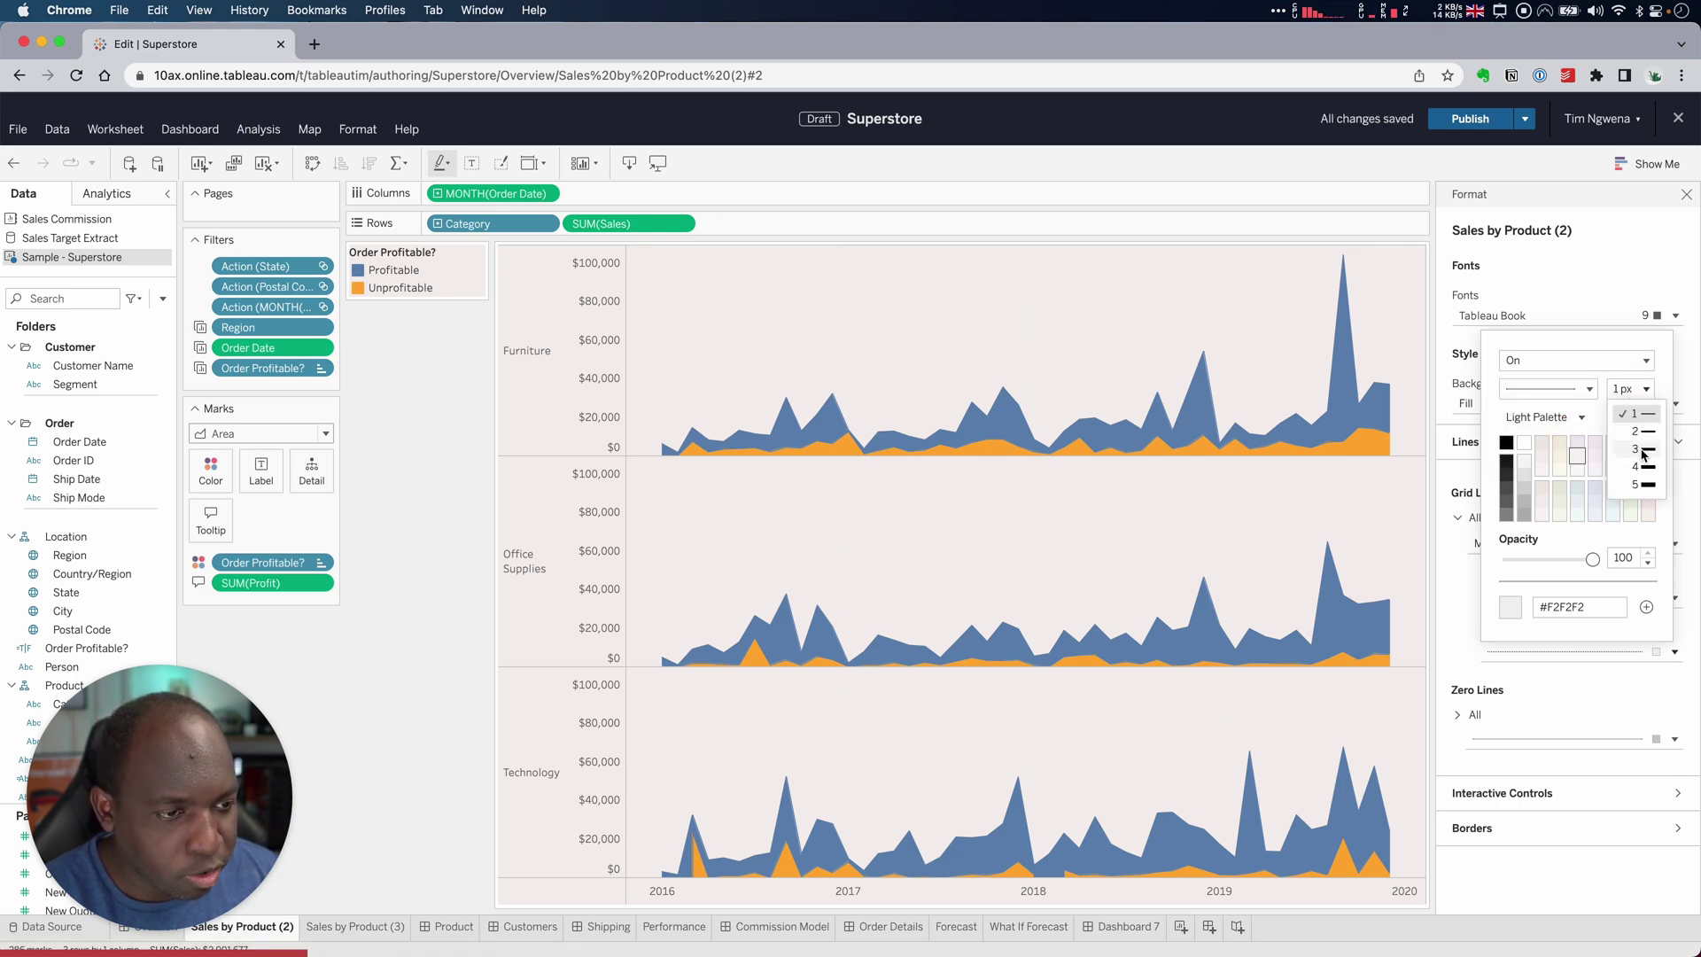
left_click(1643, 449)
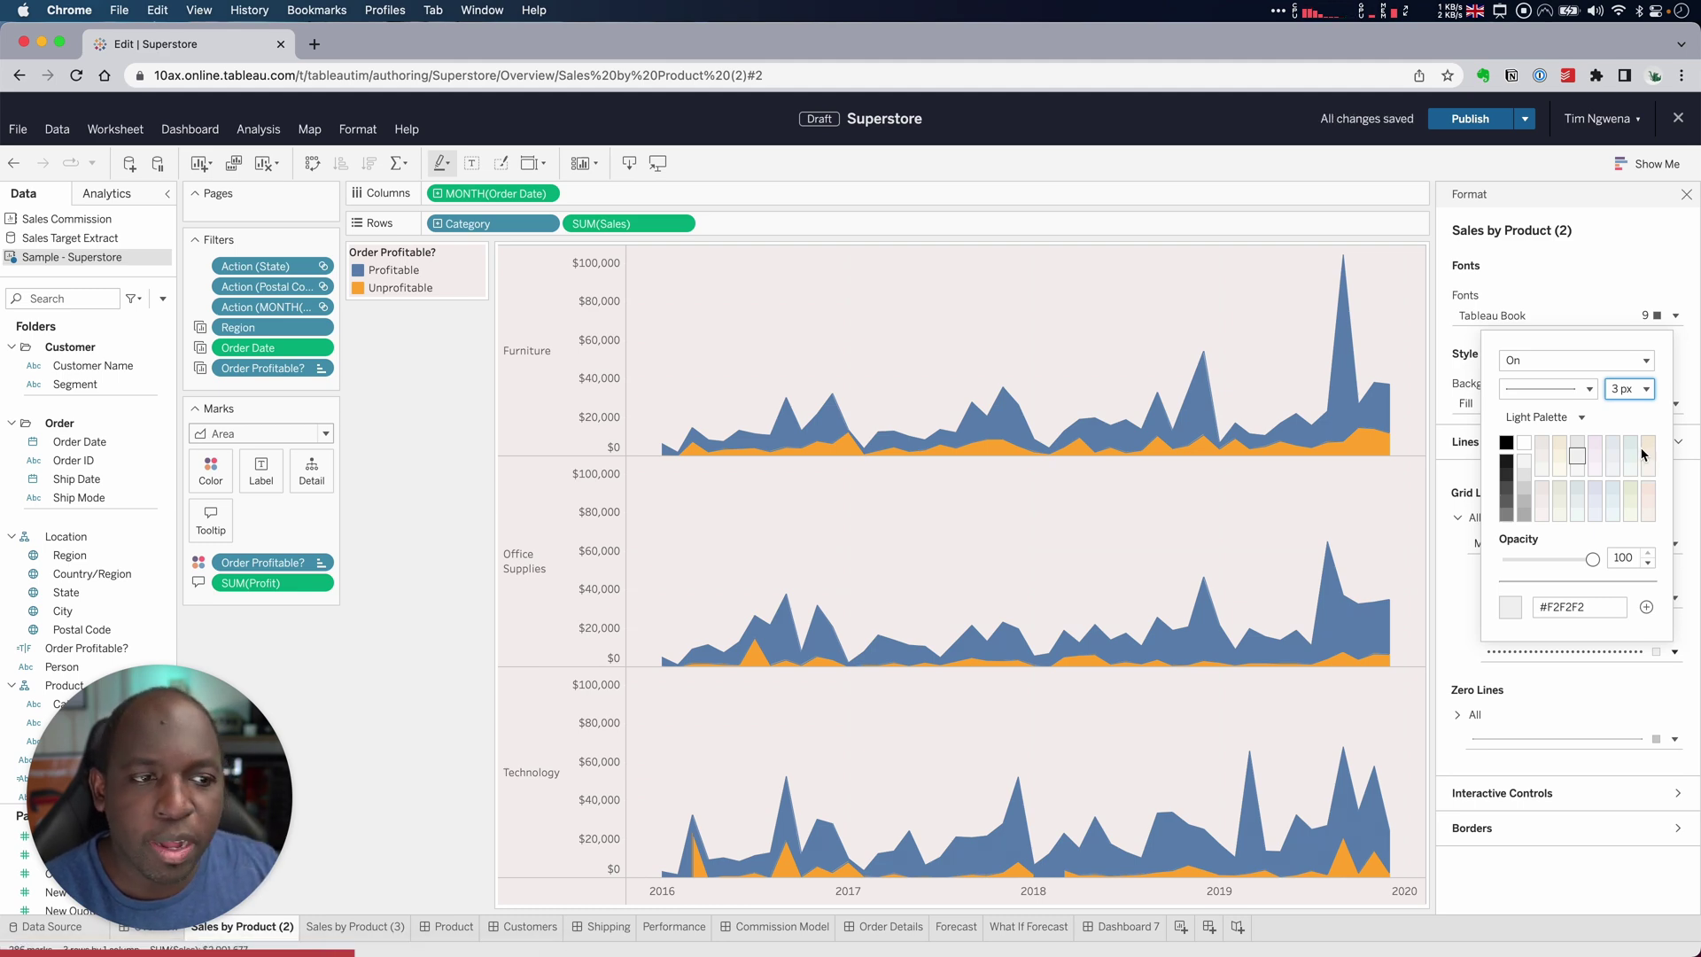
left_click(1643, 389)
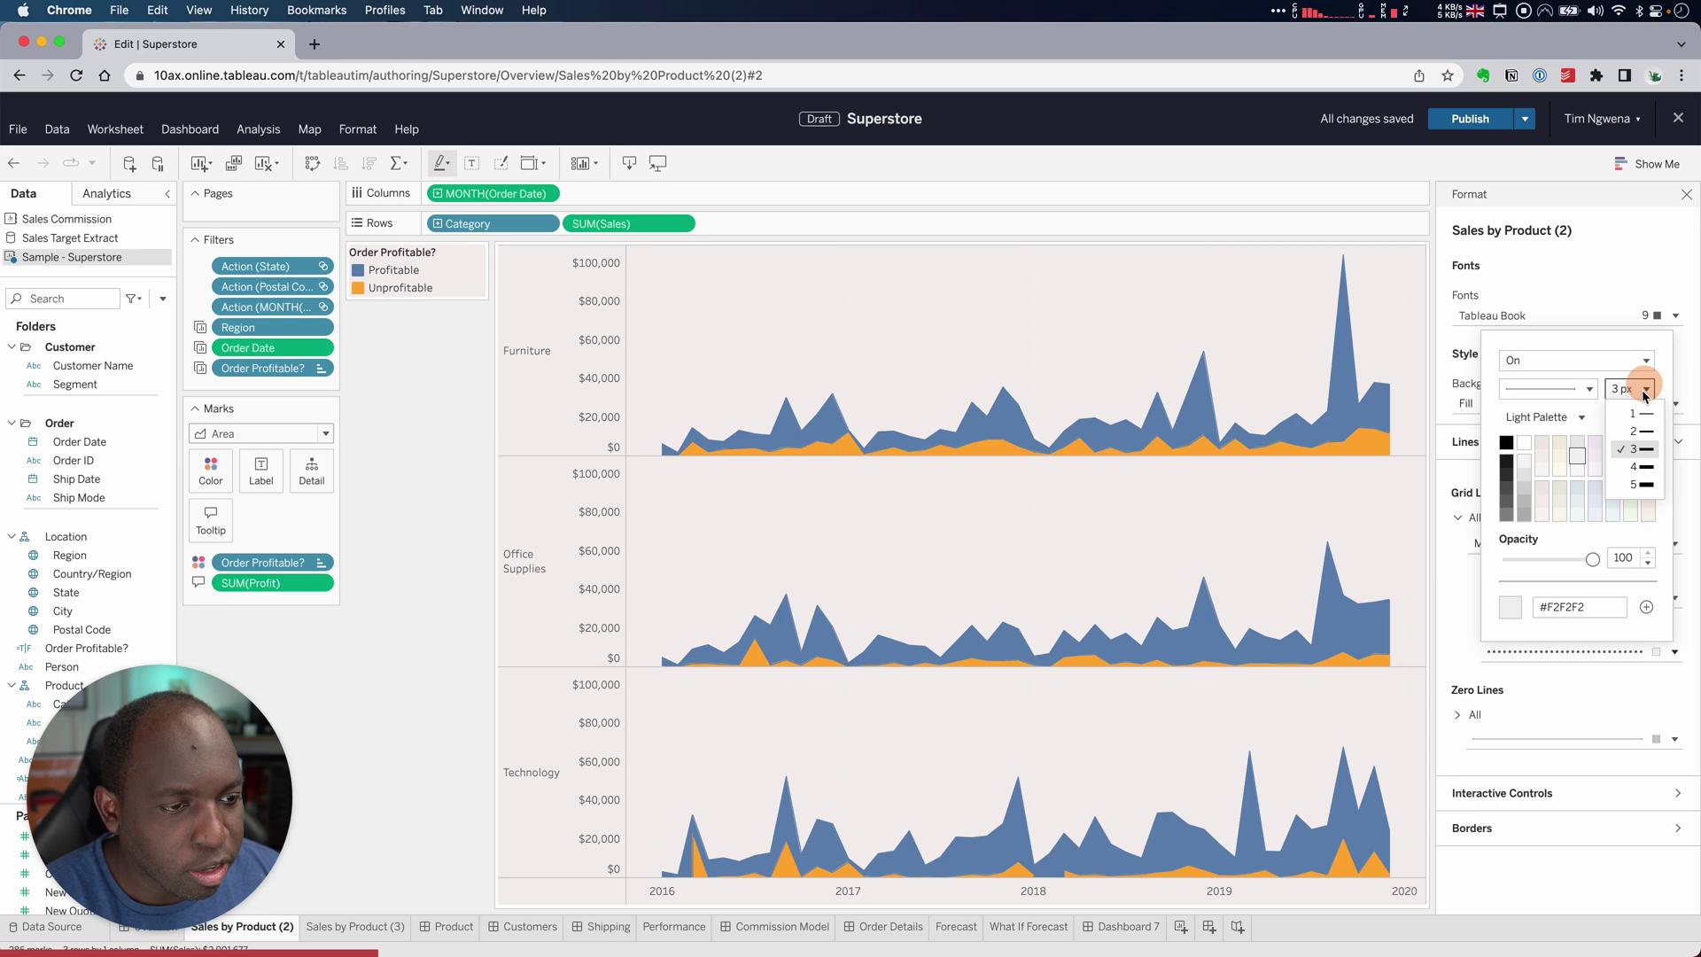
left_click(1638, 470)
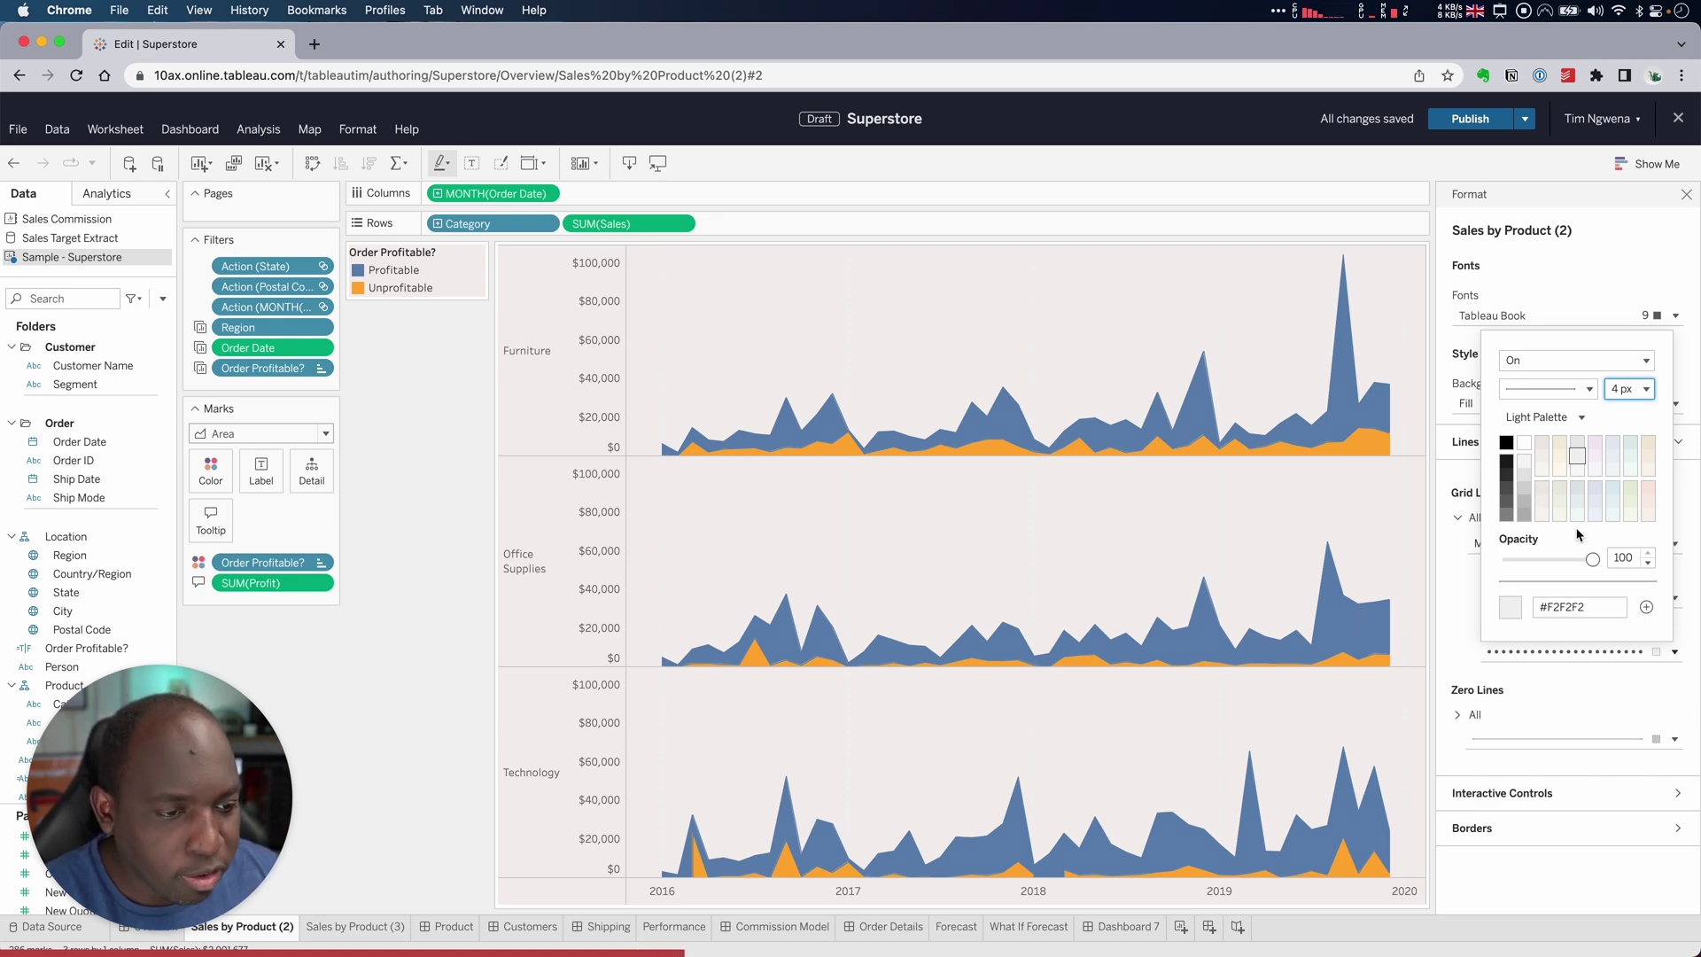
Colour the vertical grid lines near-black #1B1B1B, also trying a light grey
left_click(1506, 461)
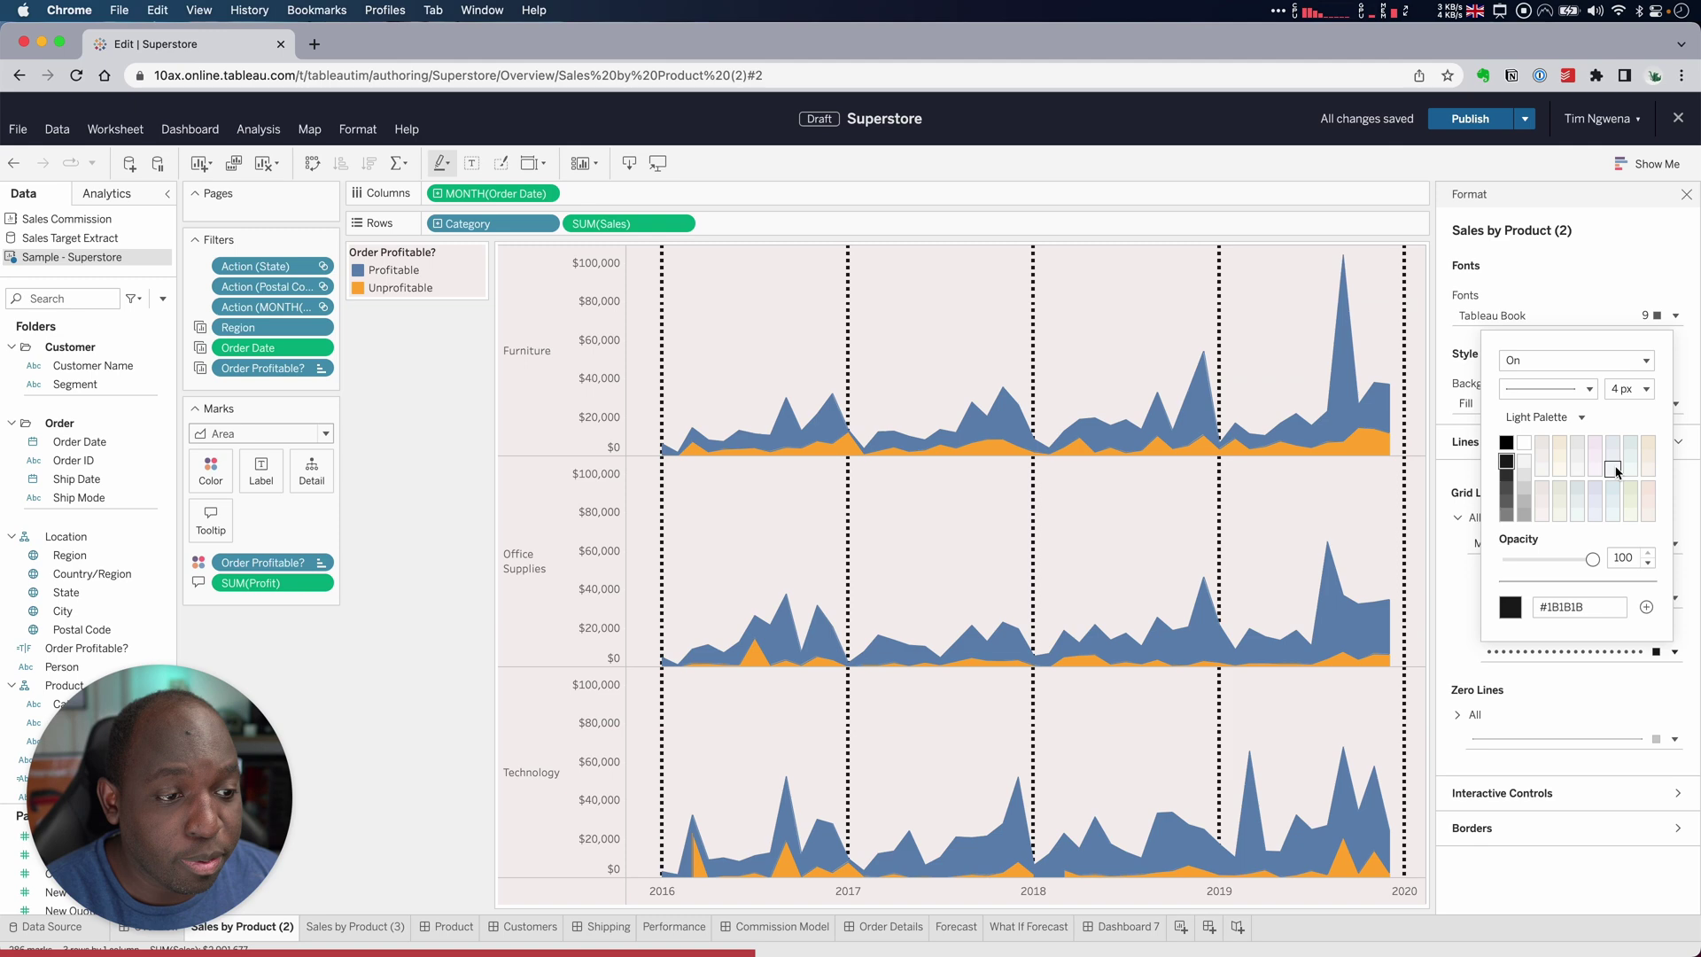
left_click(1583, 461)
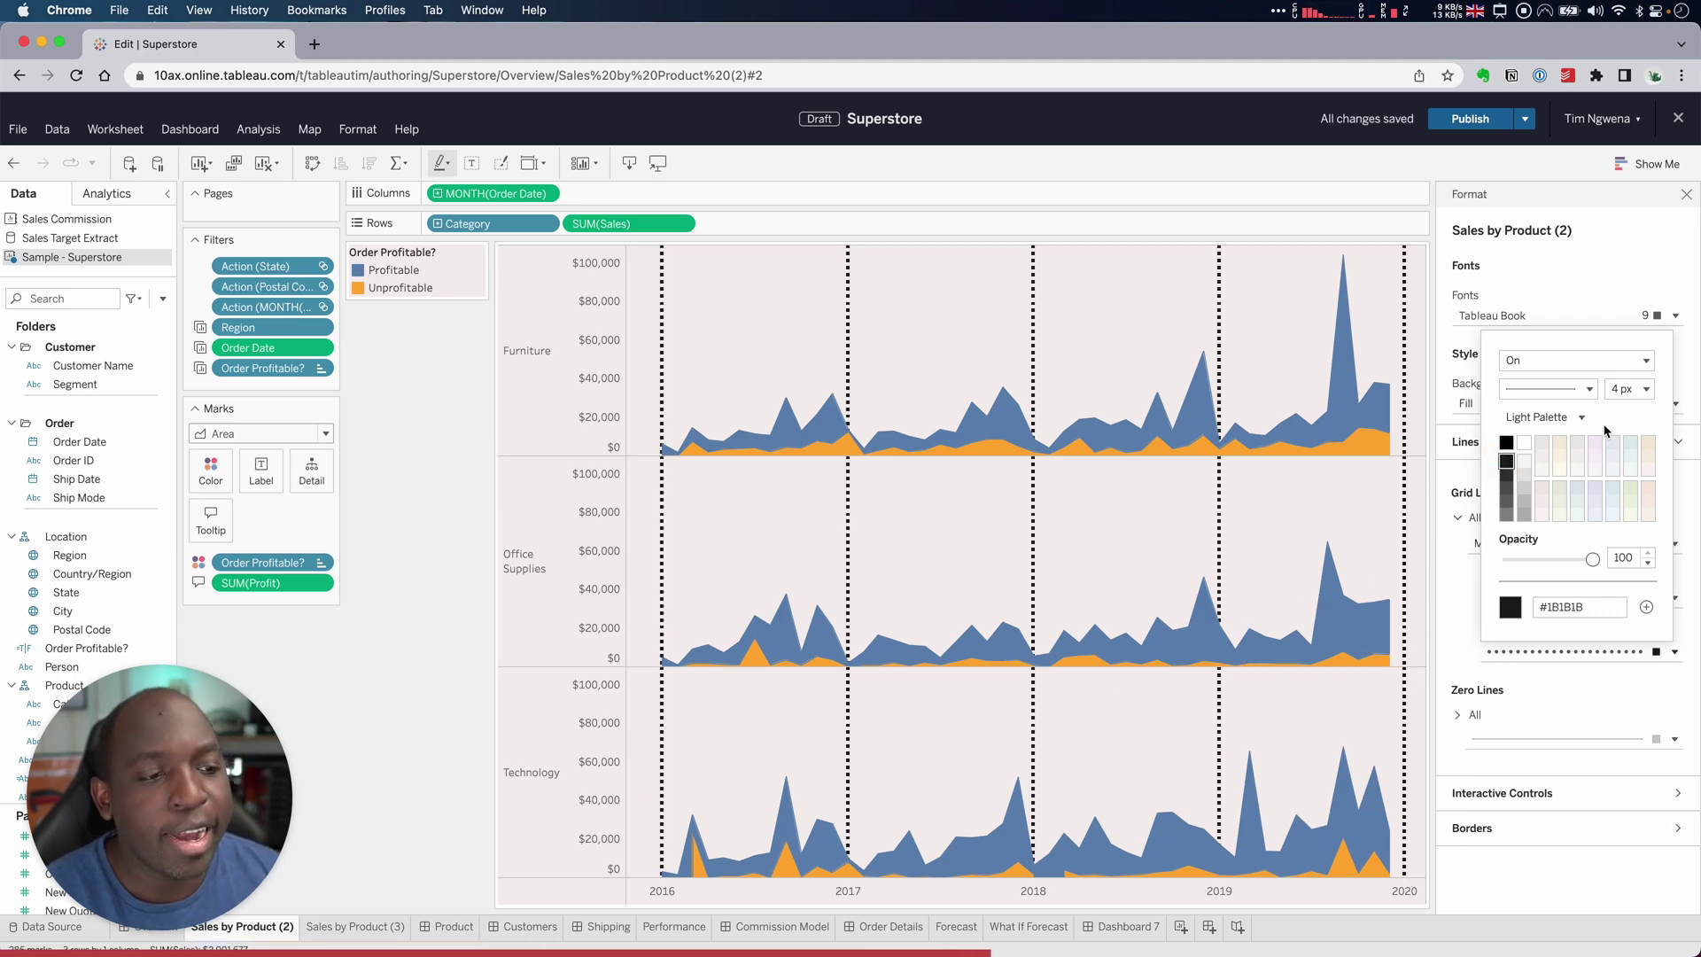
Restyle the vertical grid lines as a solid 1 px line in light grey #E6E6E6
left_click(1633, 398)
left_click(1638, 431)
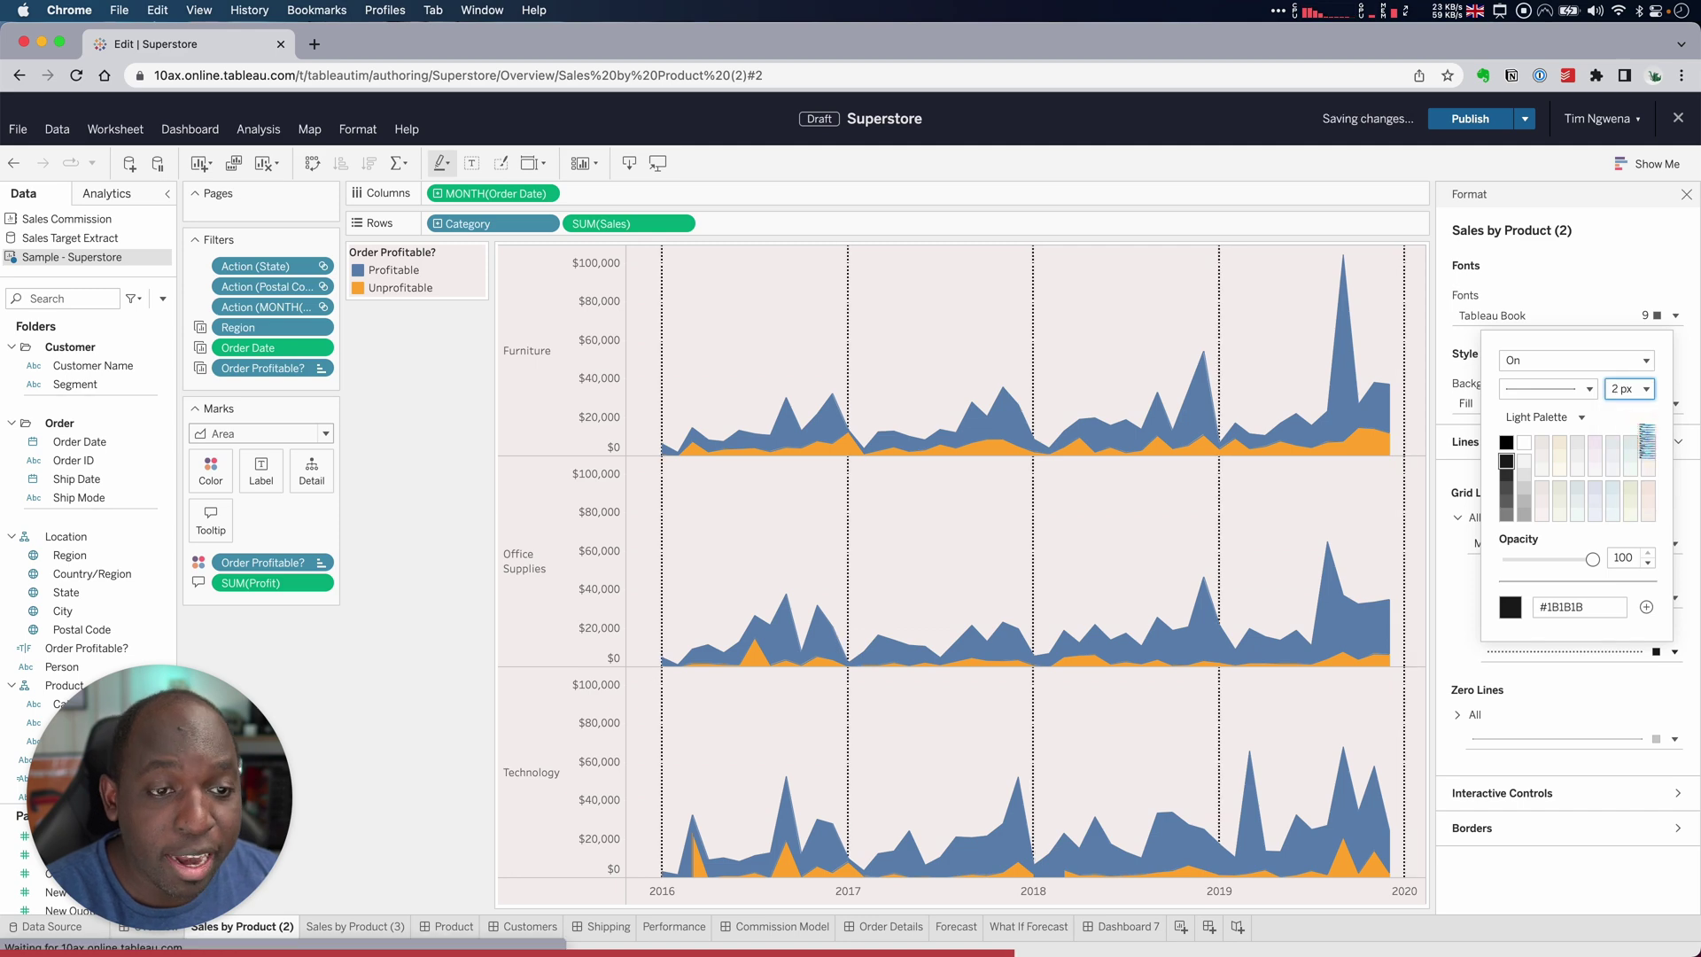
left_click(1586, 389)
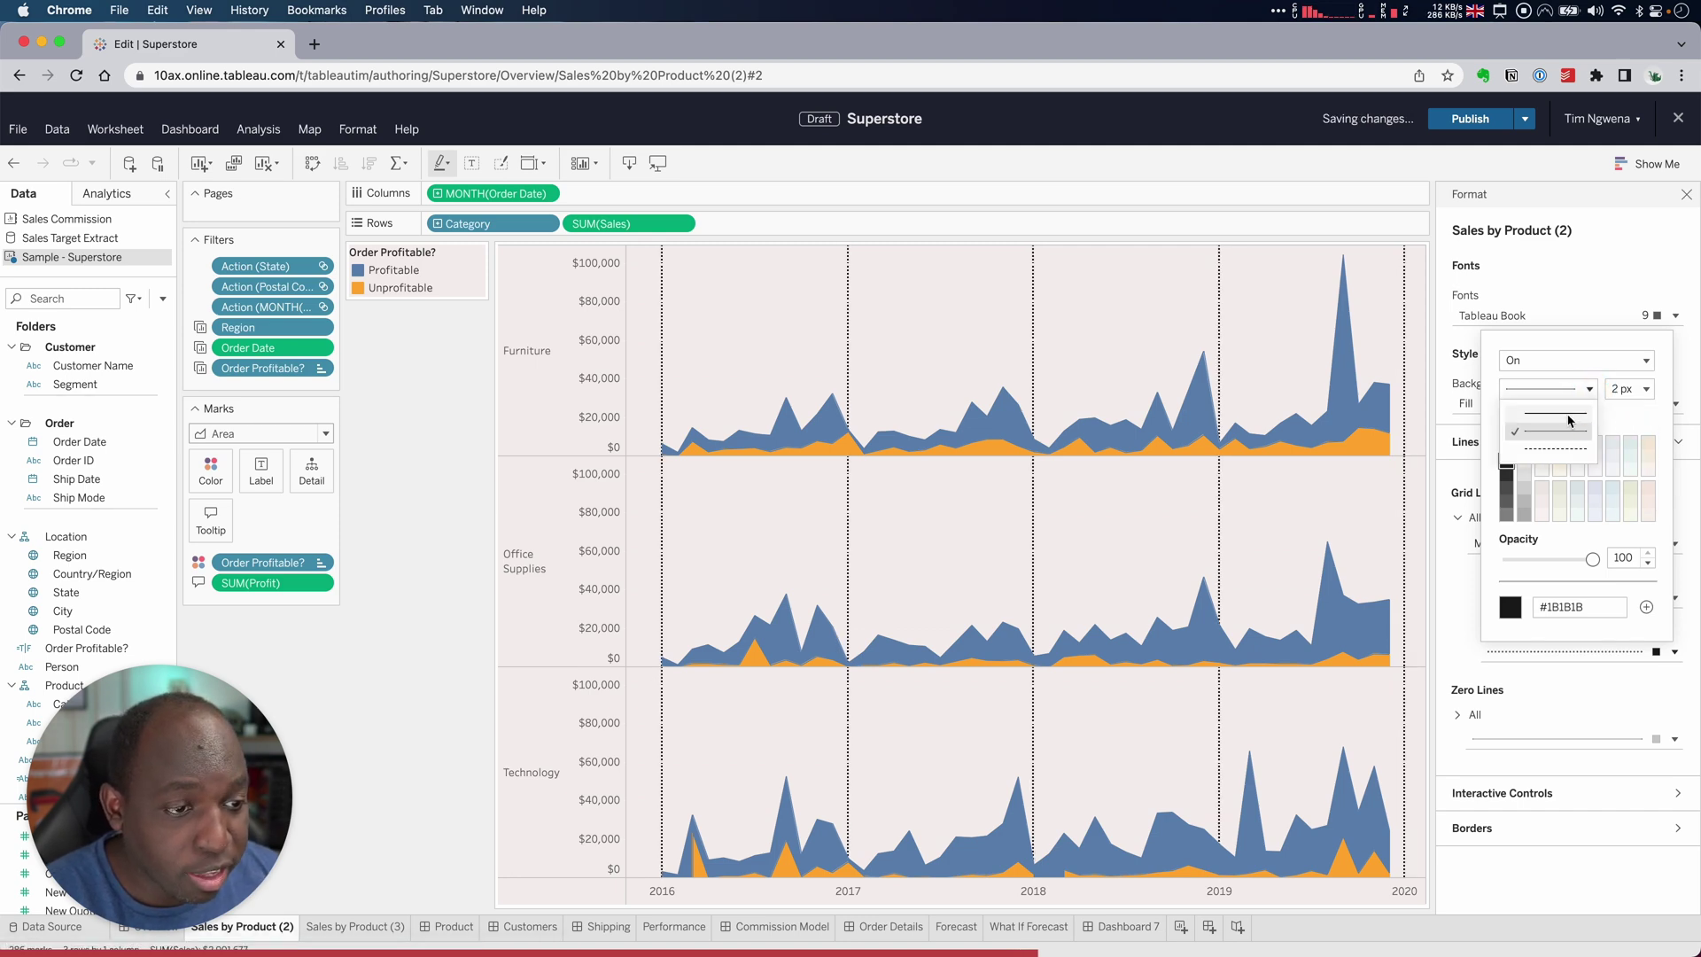
left_click(1575, 425)
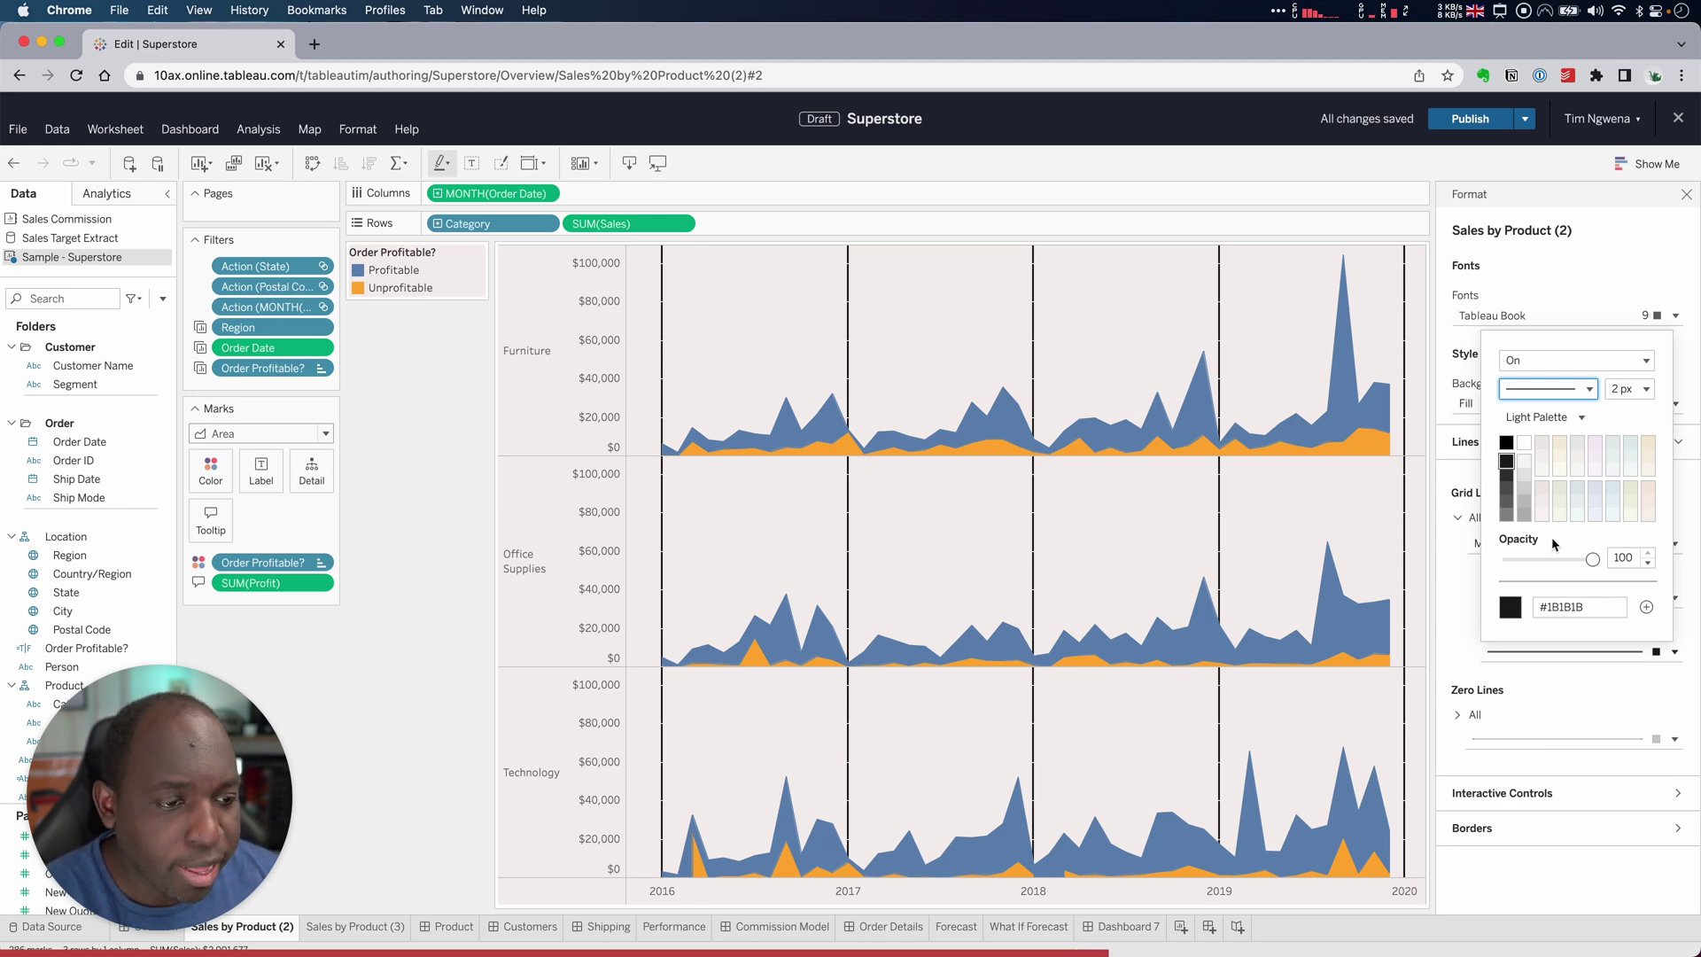
left_click(1524, 488)
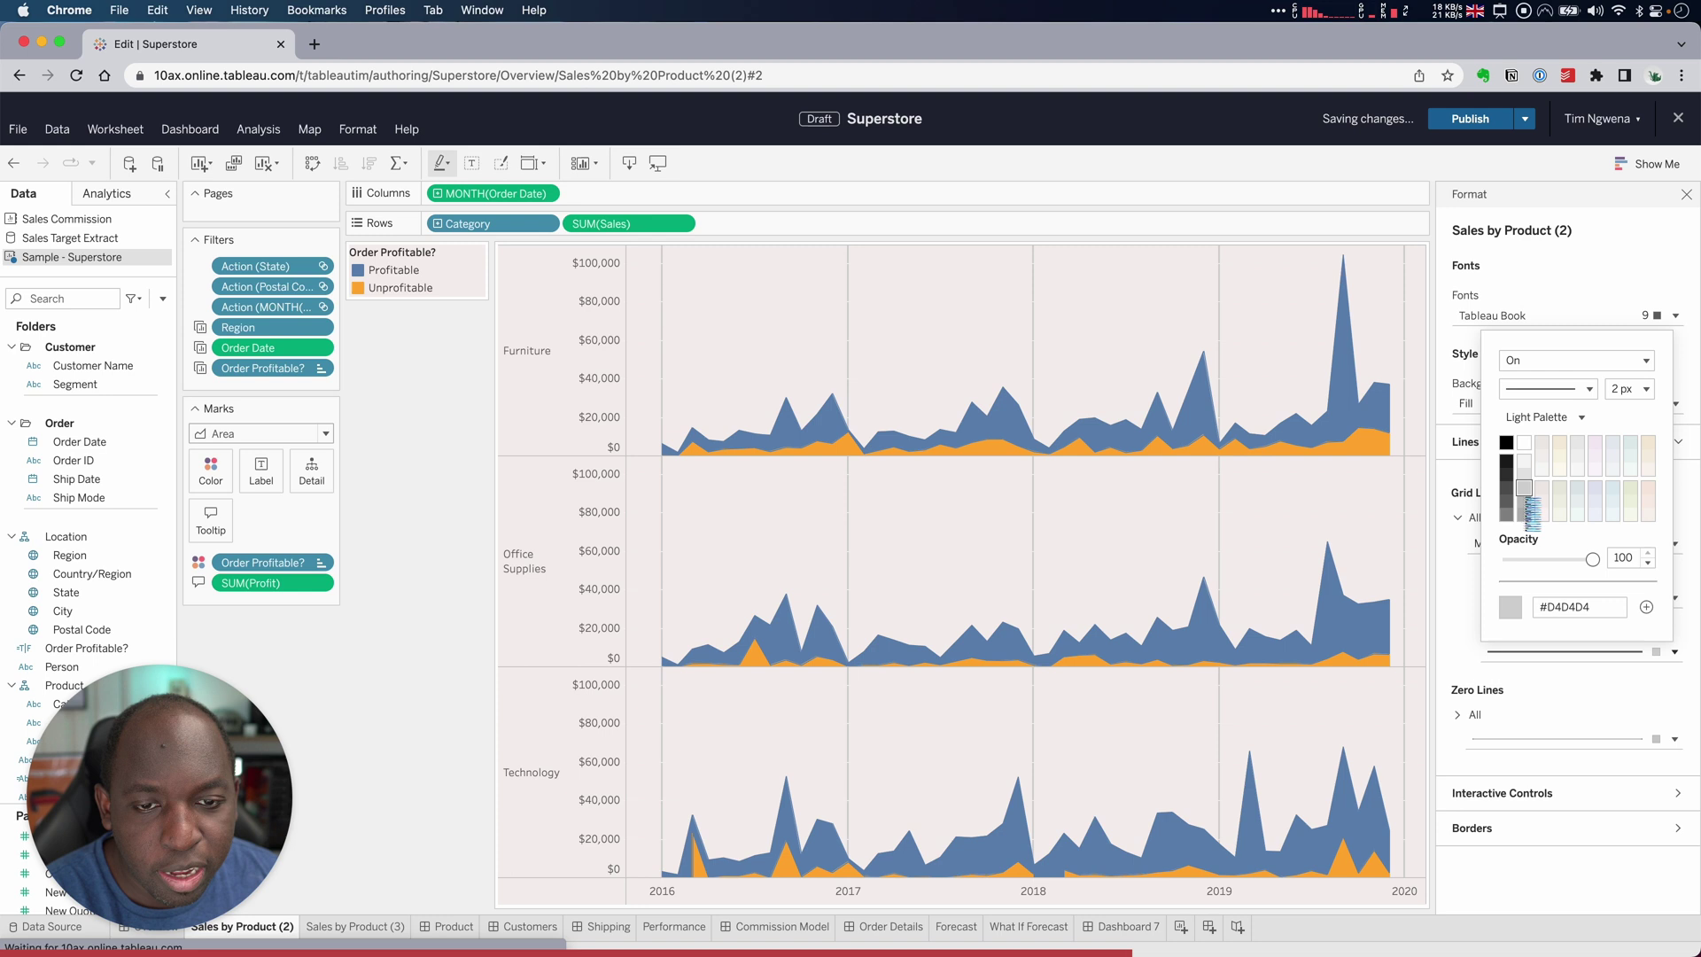
left_click(1524, 474)
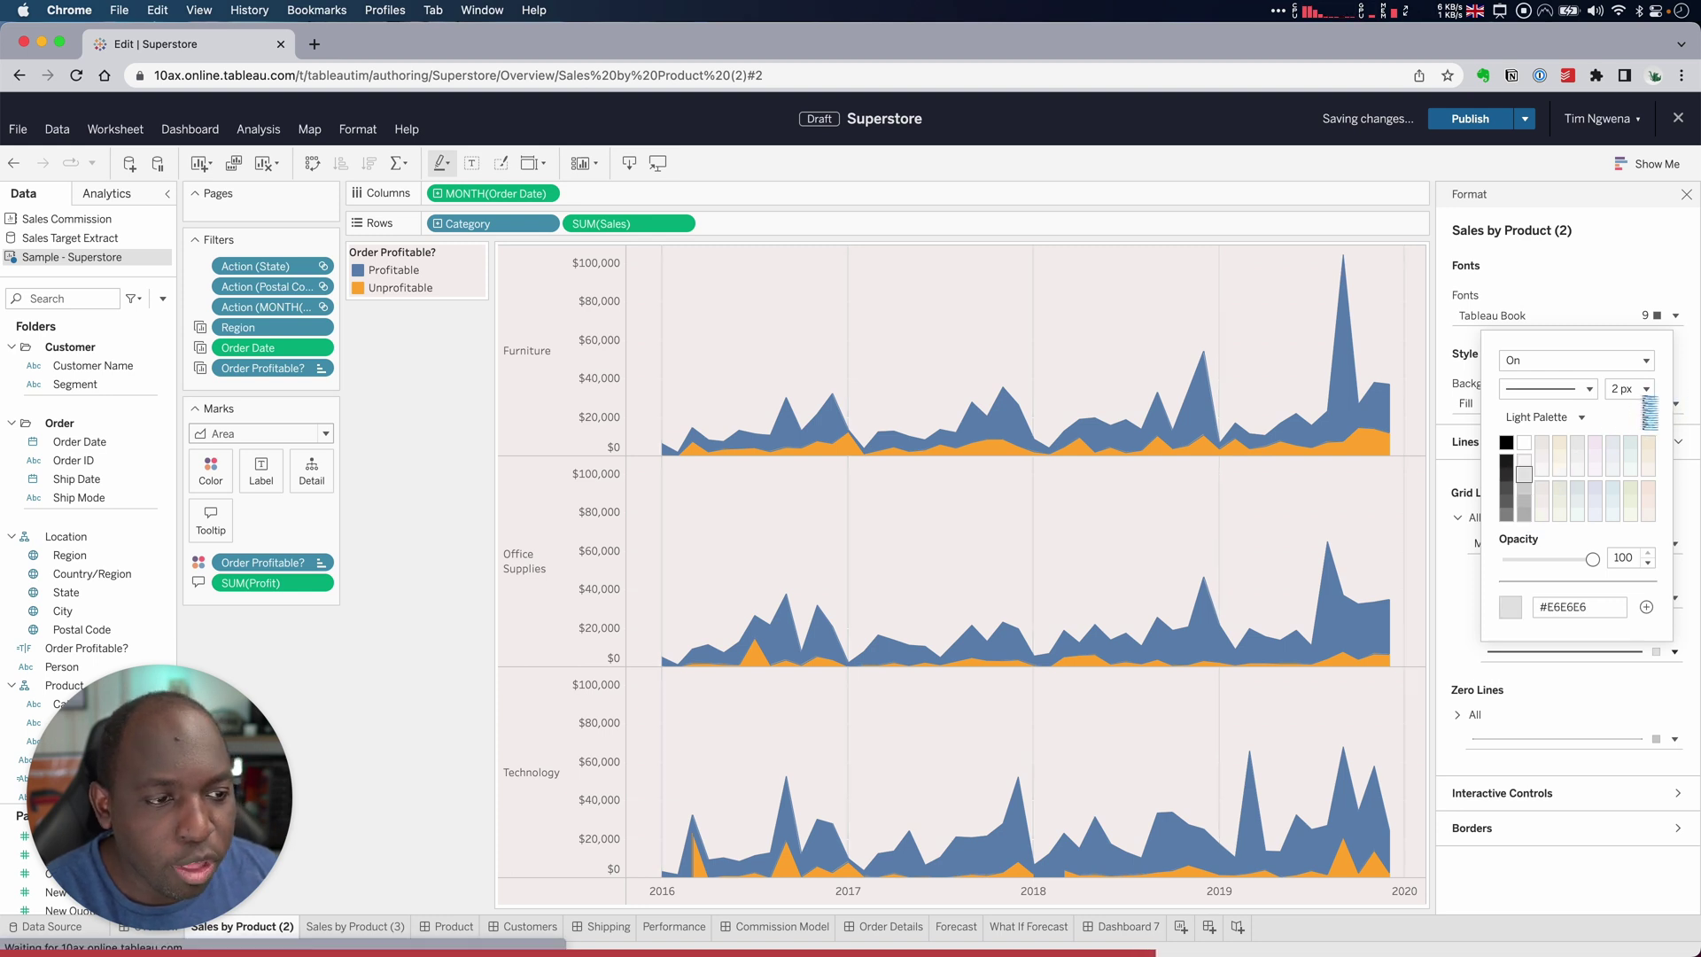
left_click(1637, 398)
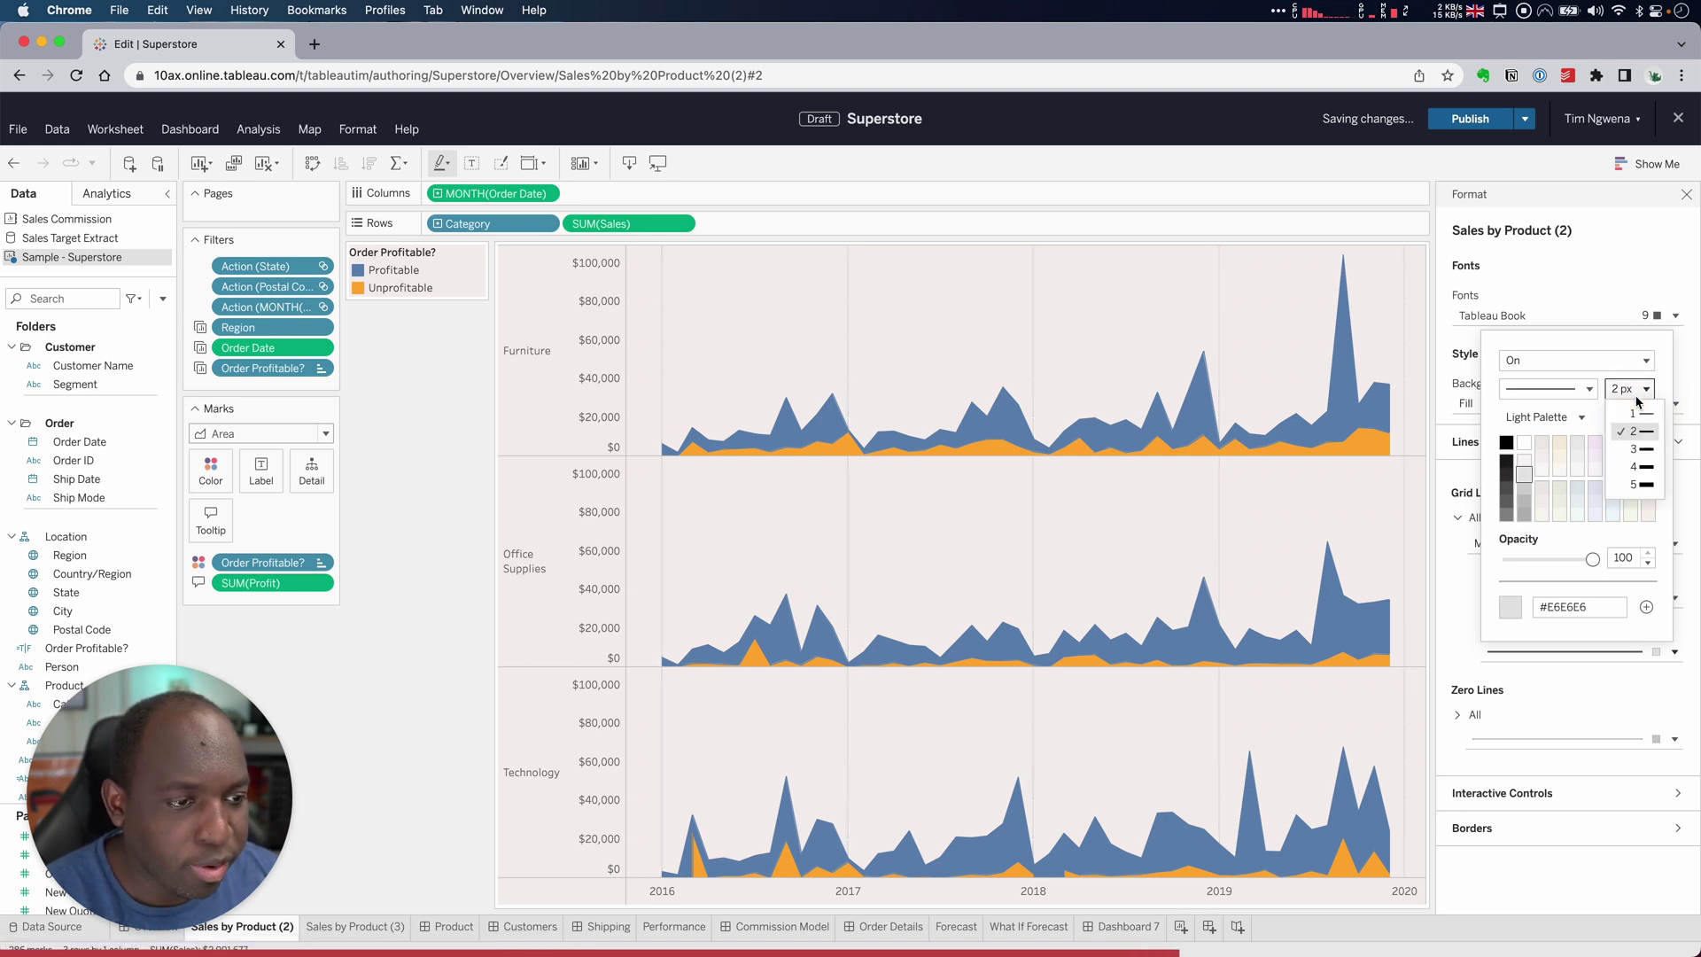
left_click(1641, 415)
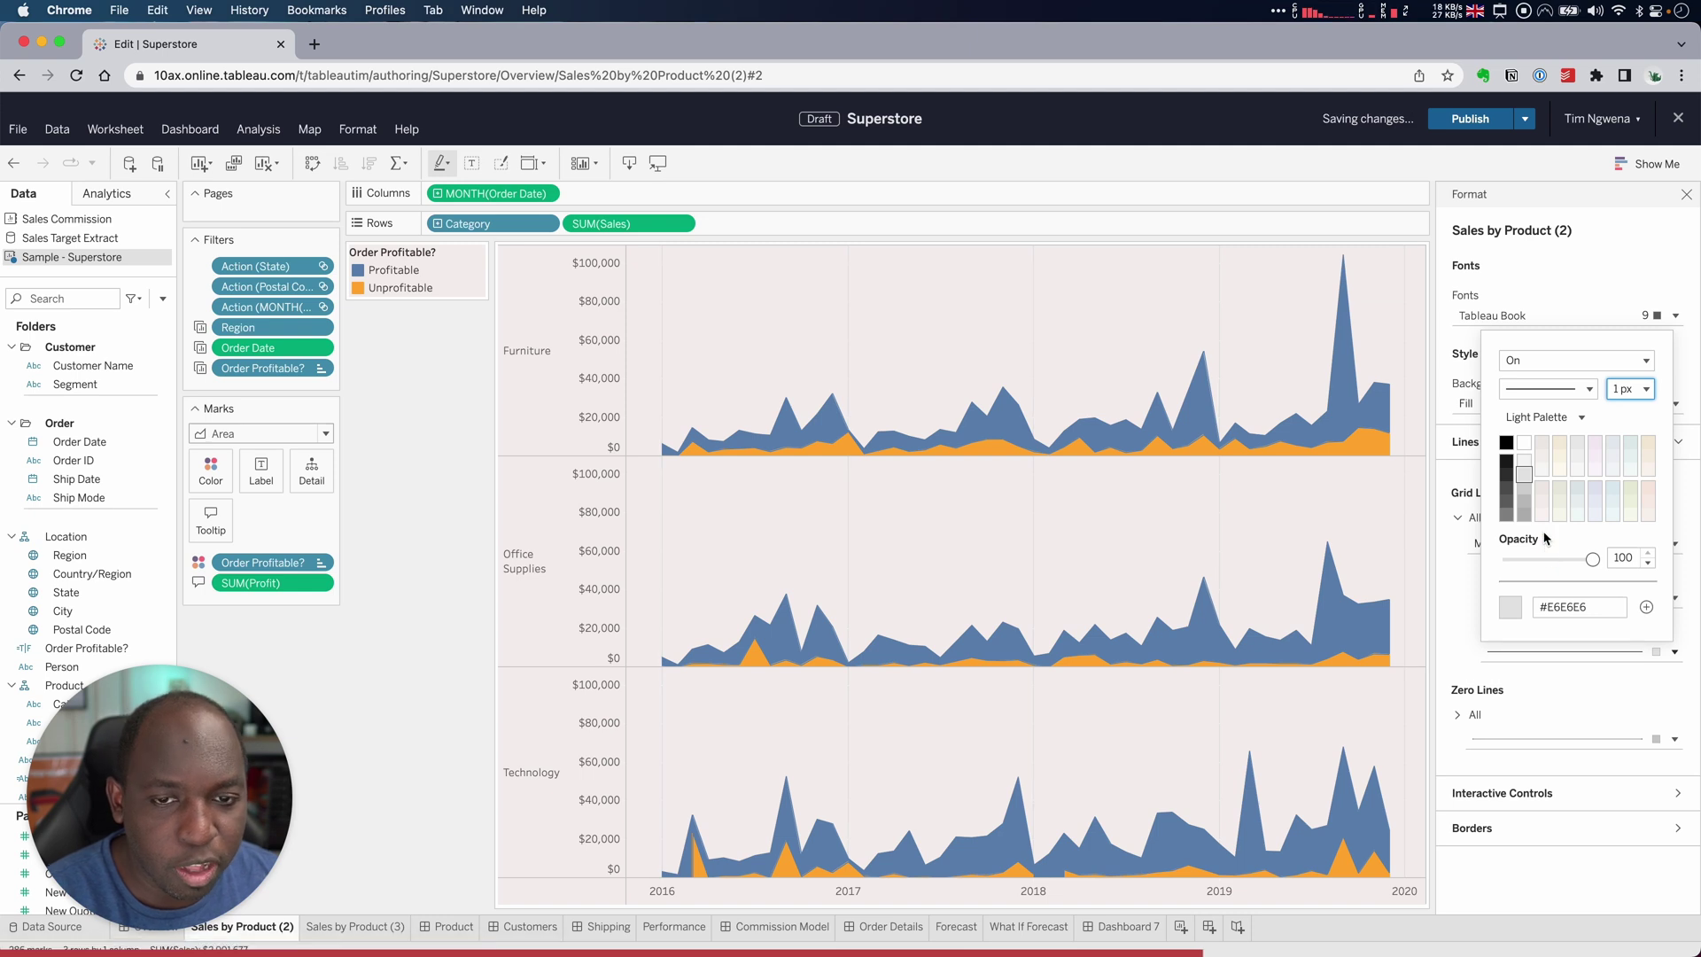
left_click(1453, 469)
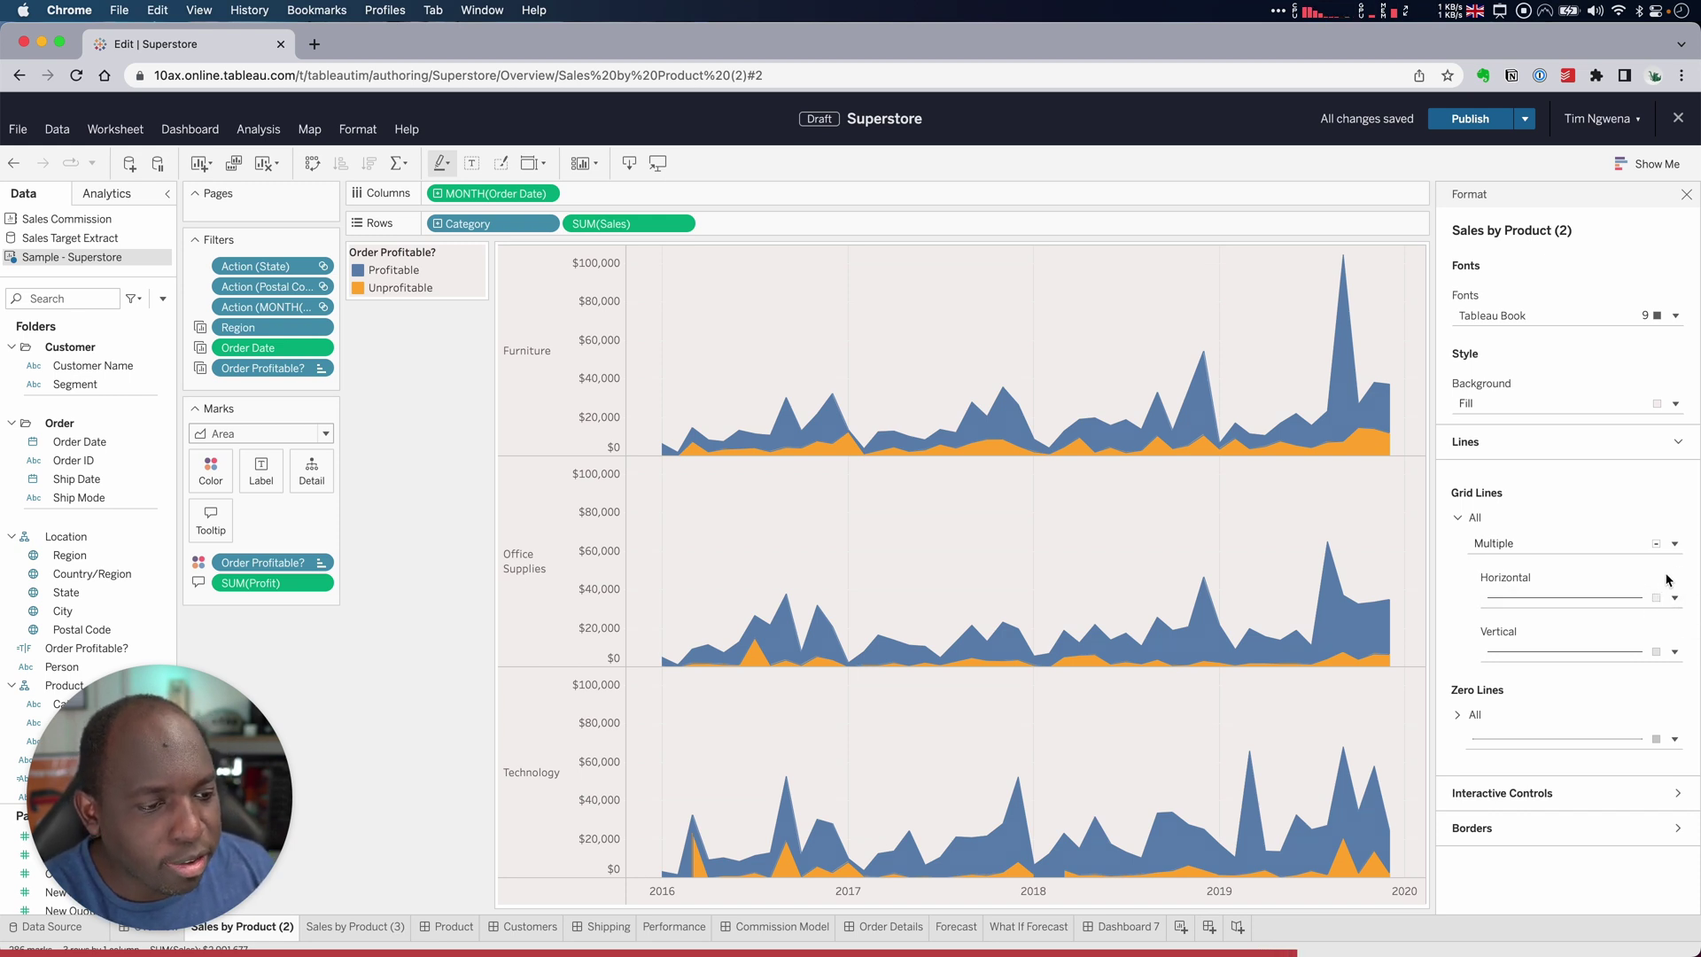
Turn on all grid lines from the Grid Lines All dropdown in dark grey #333333
left_click(1675, 544)
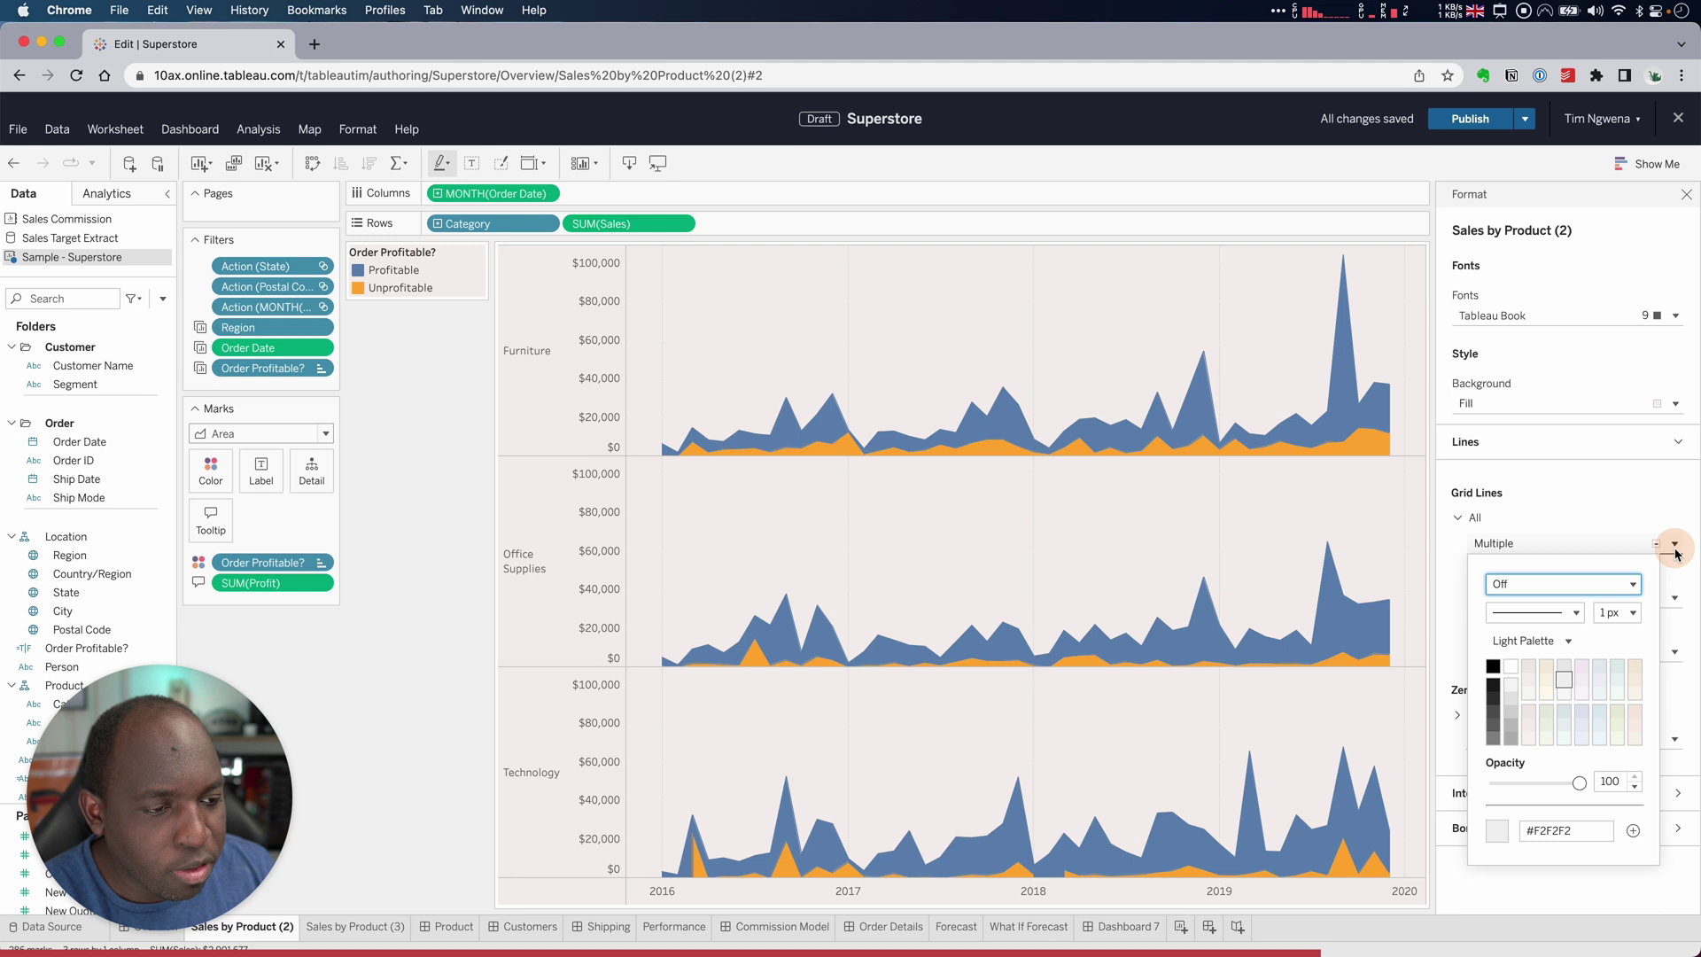
left_click(1588, 536)
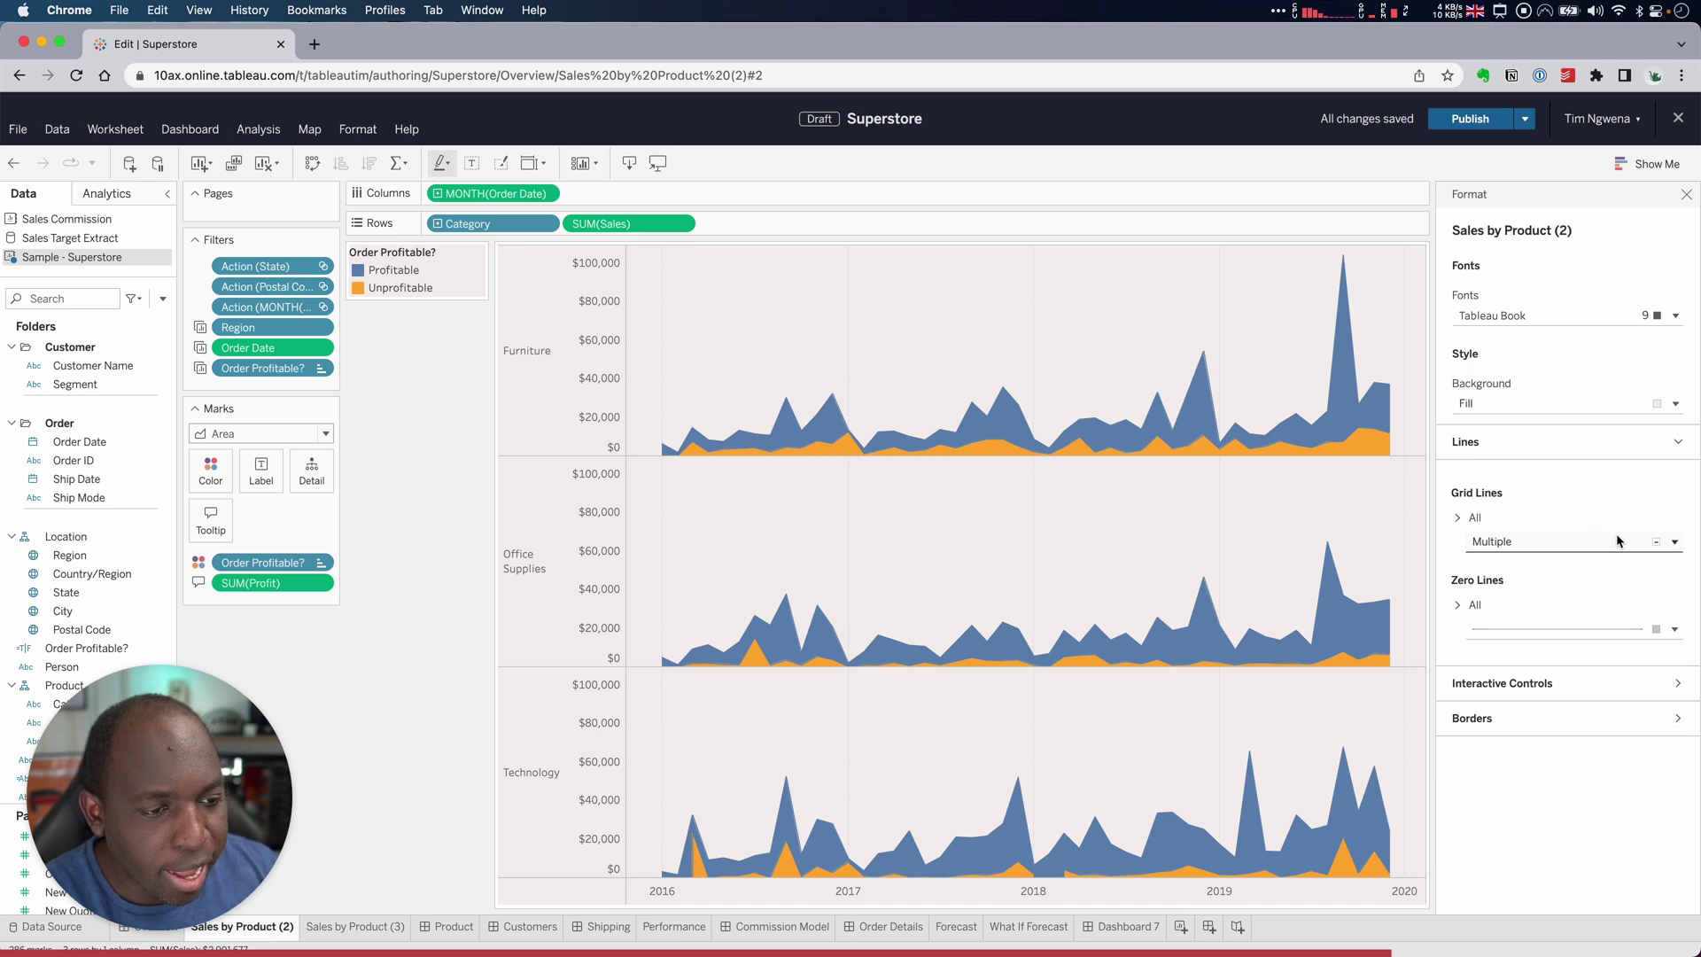
left_click(1655, 543)
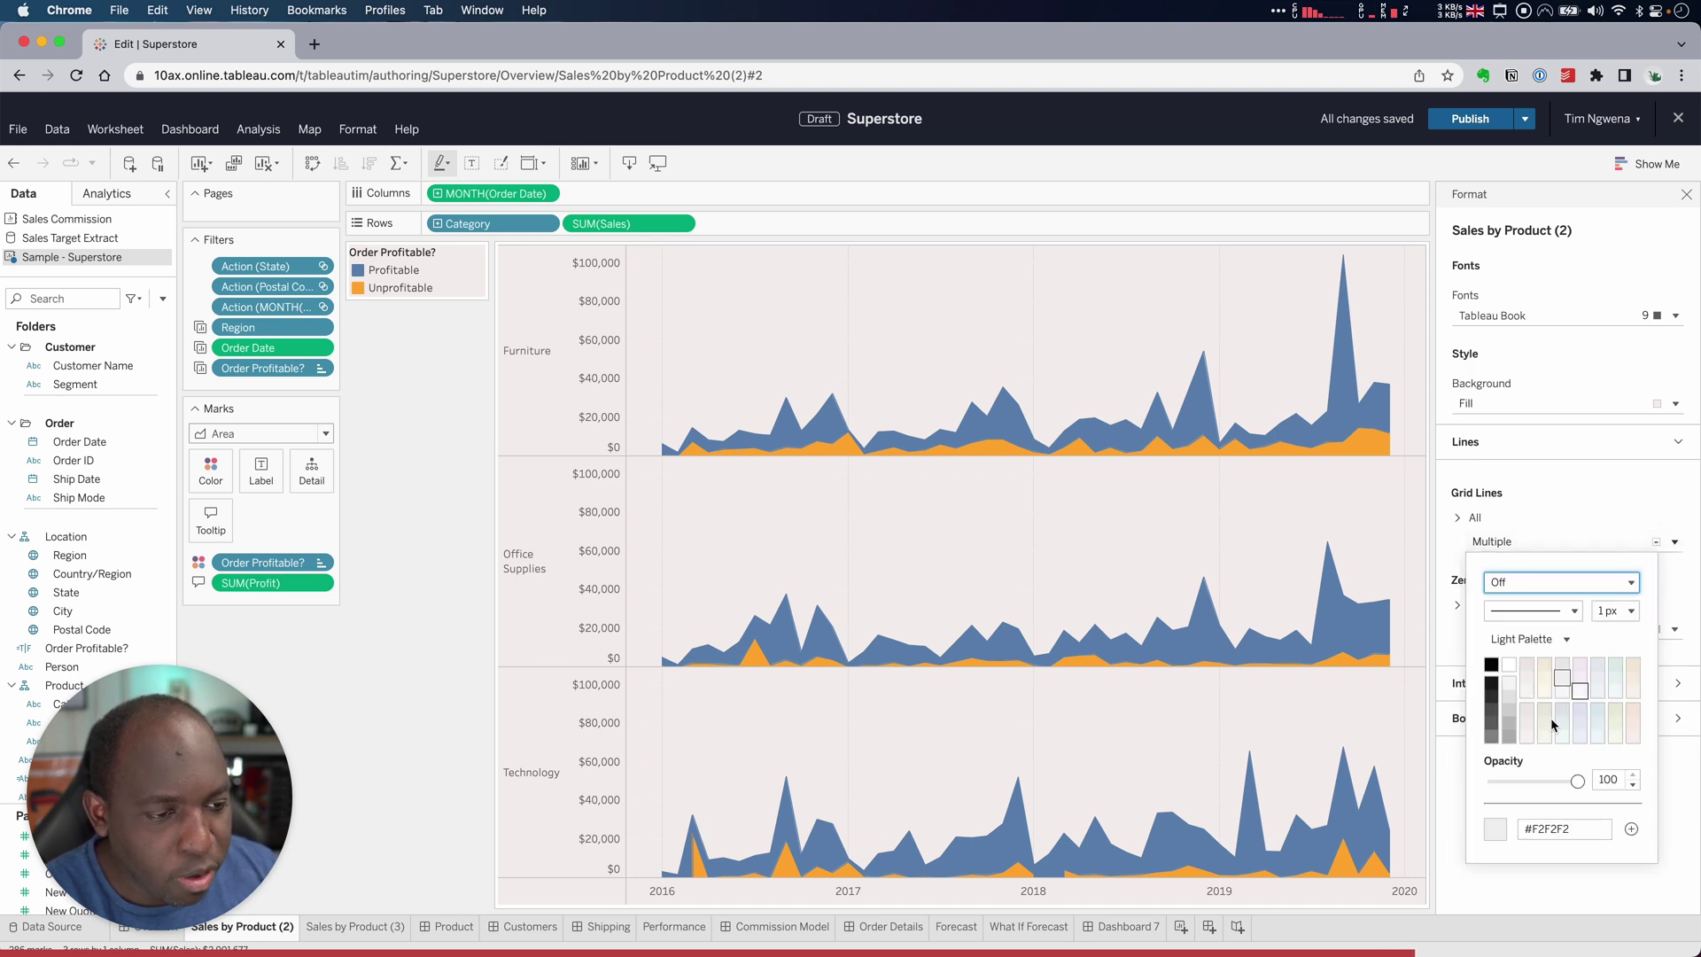
left_click(1492, 696)
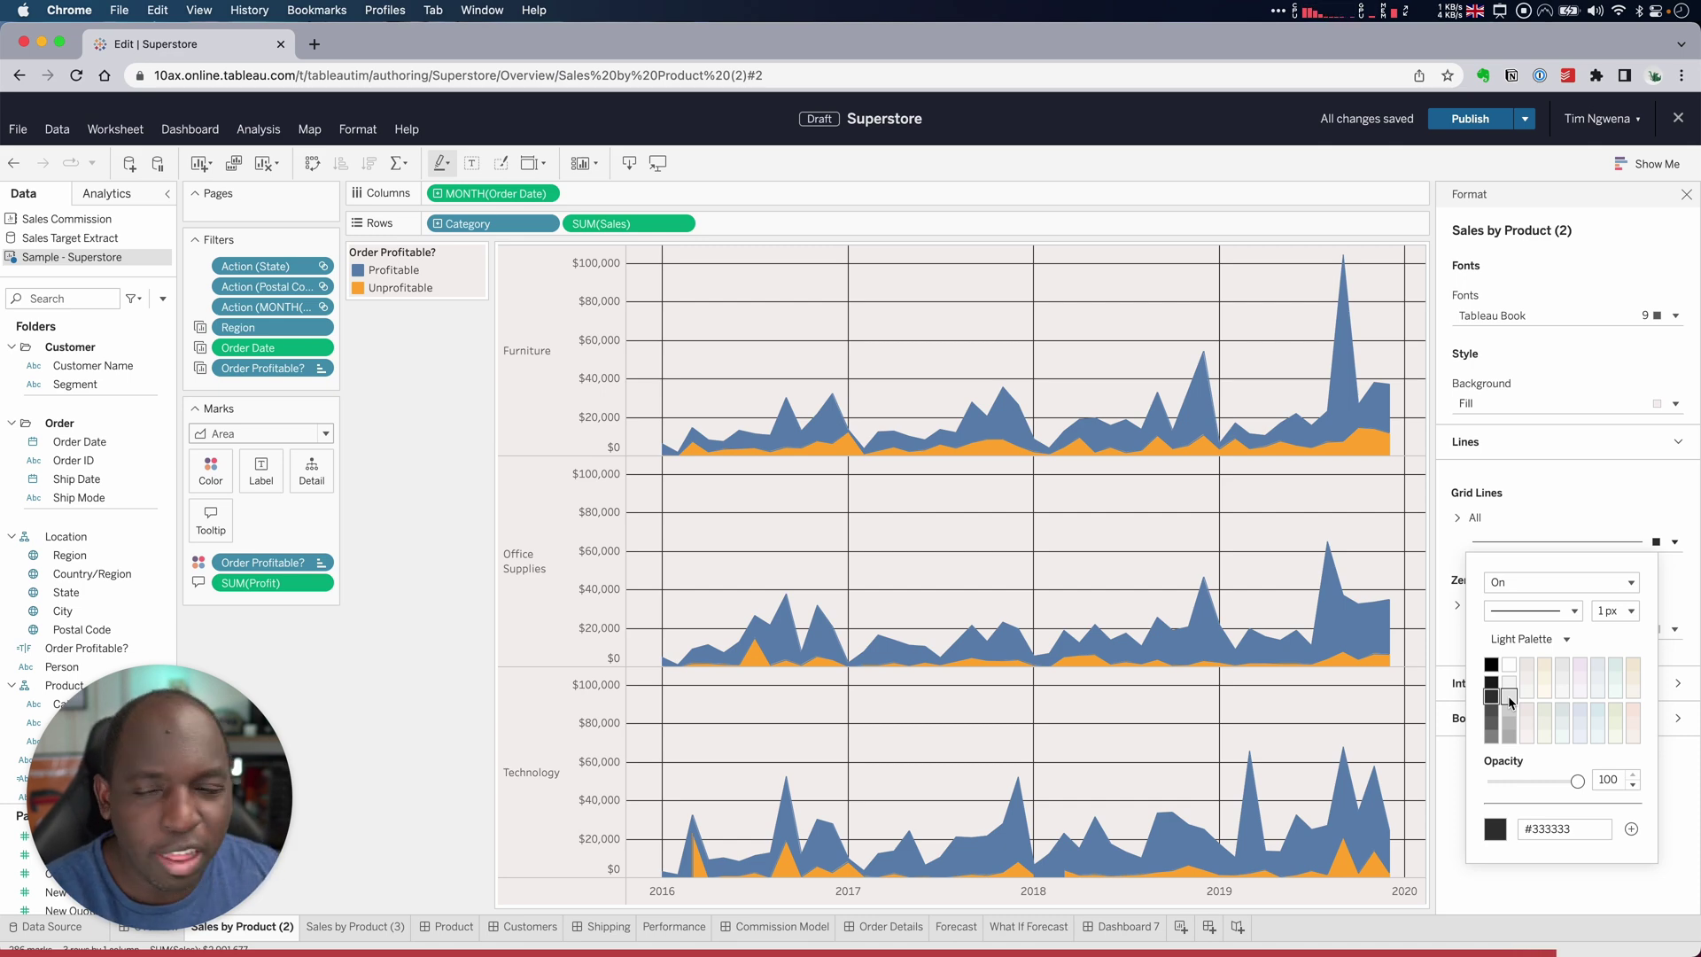
left_click(1641, 536)
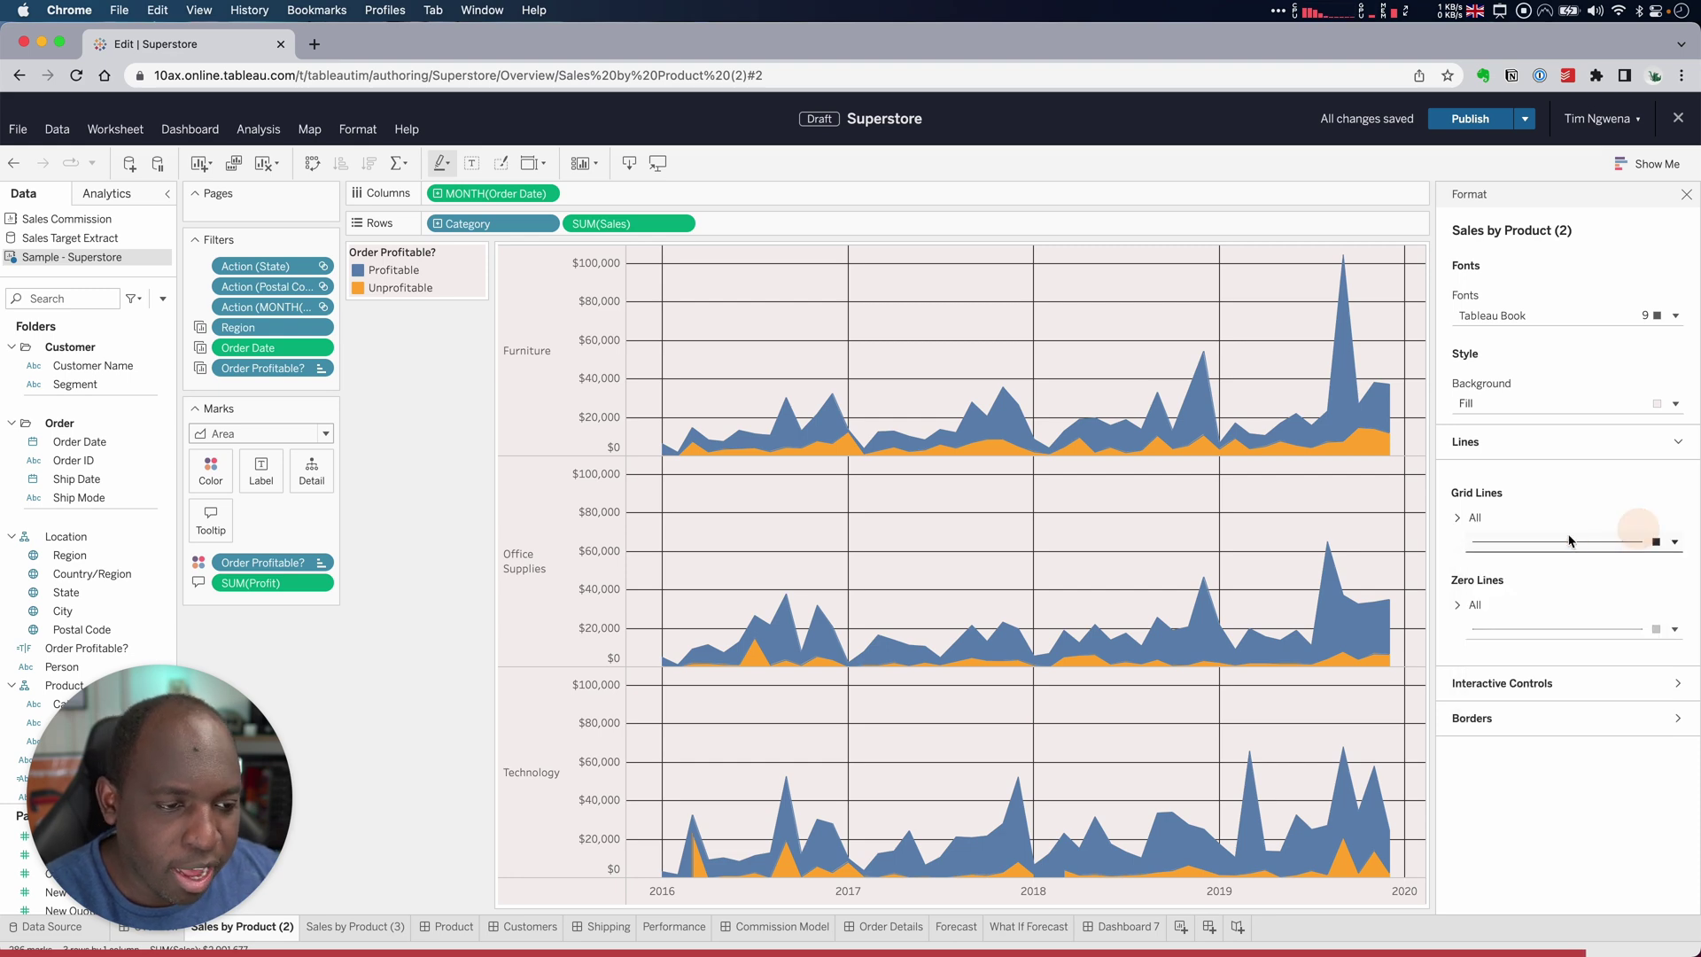
left_click(1459, 607)
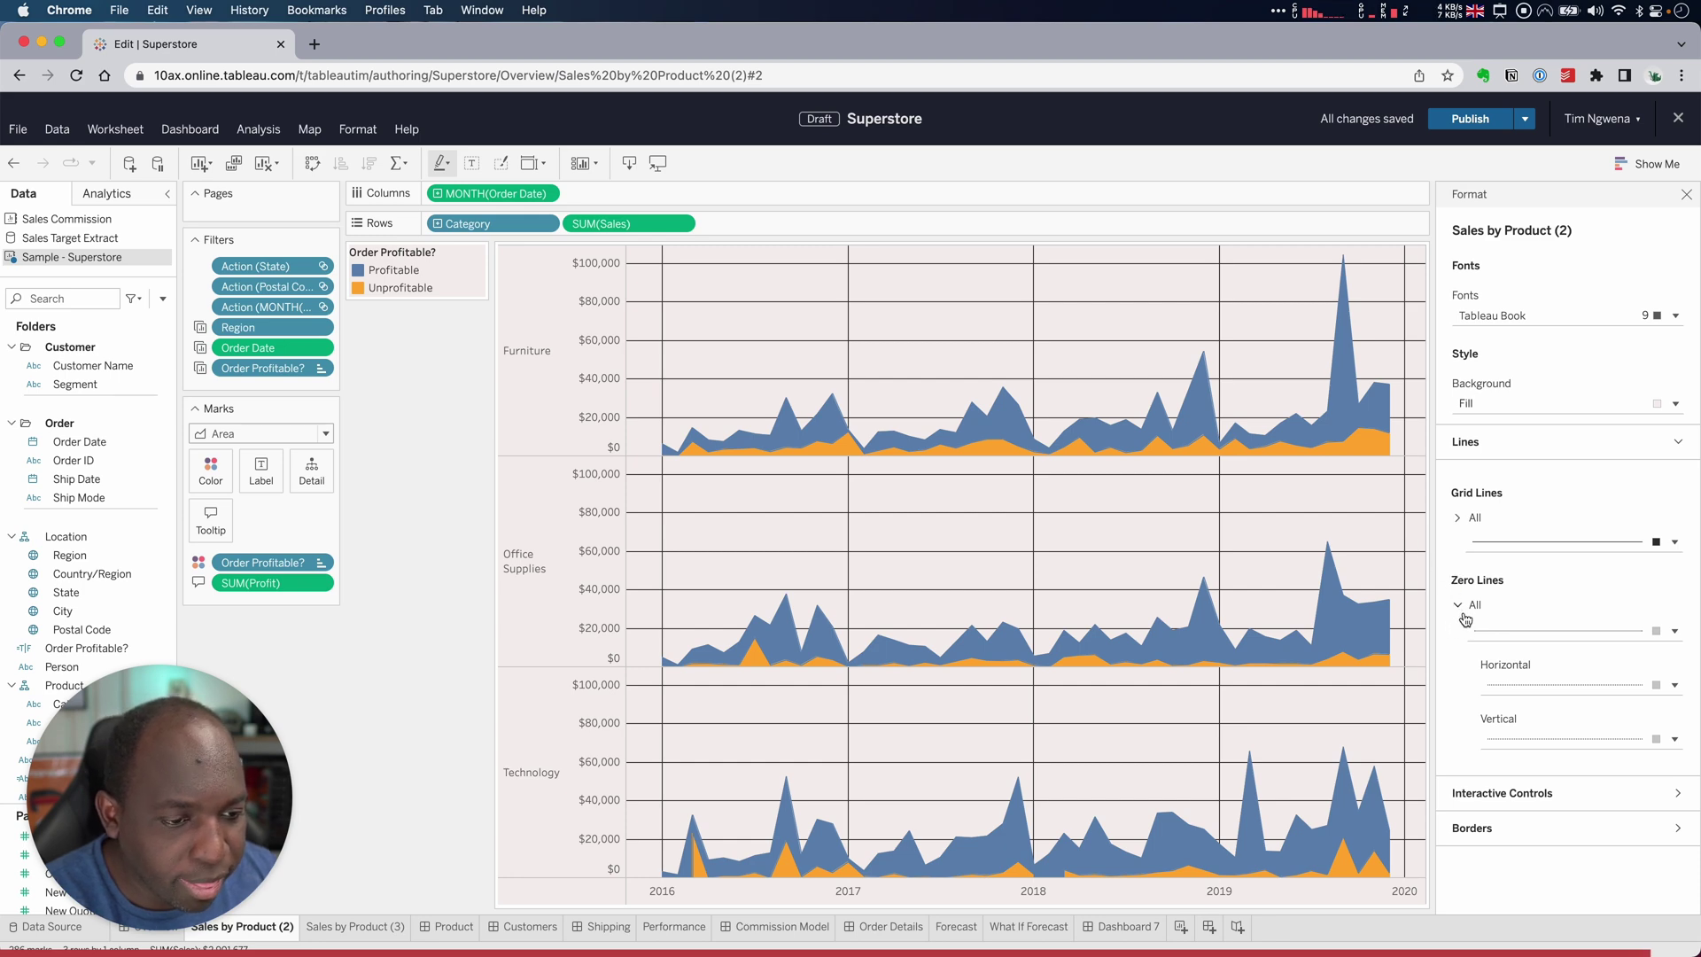
left_click(1550, 631)
left_click(1458, 605)
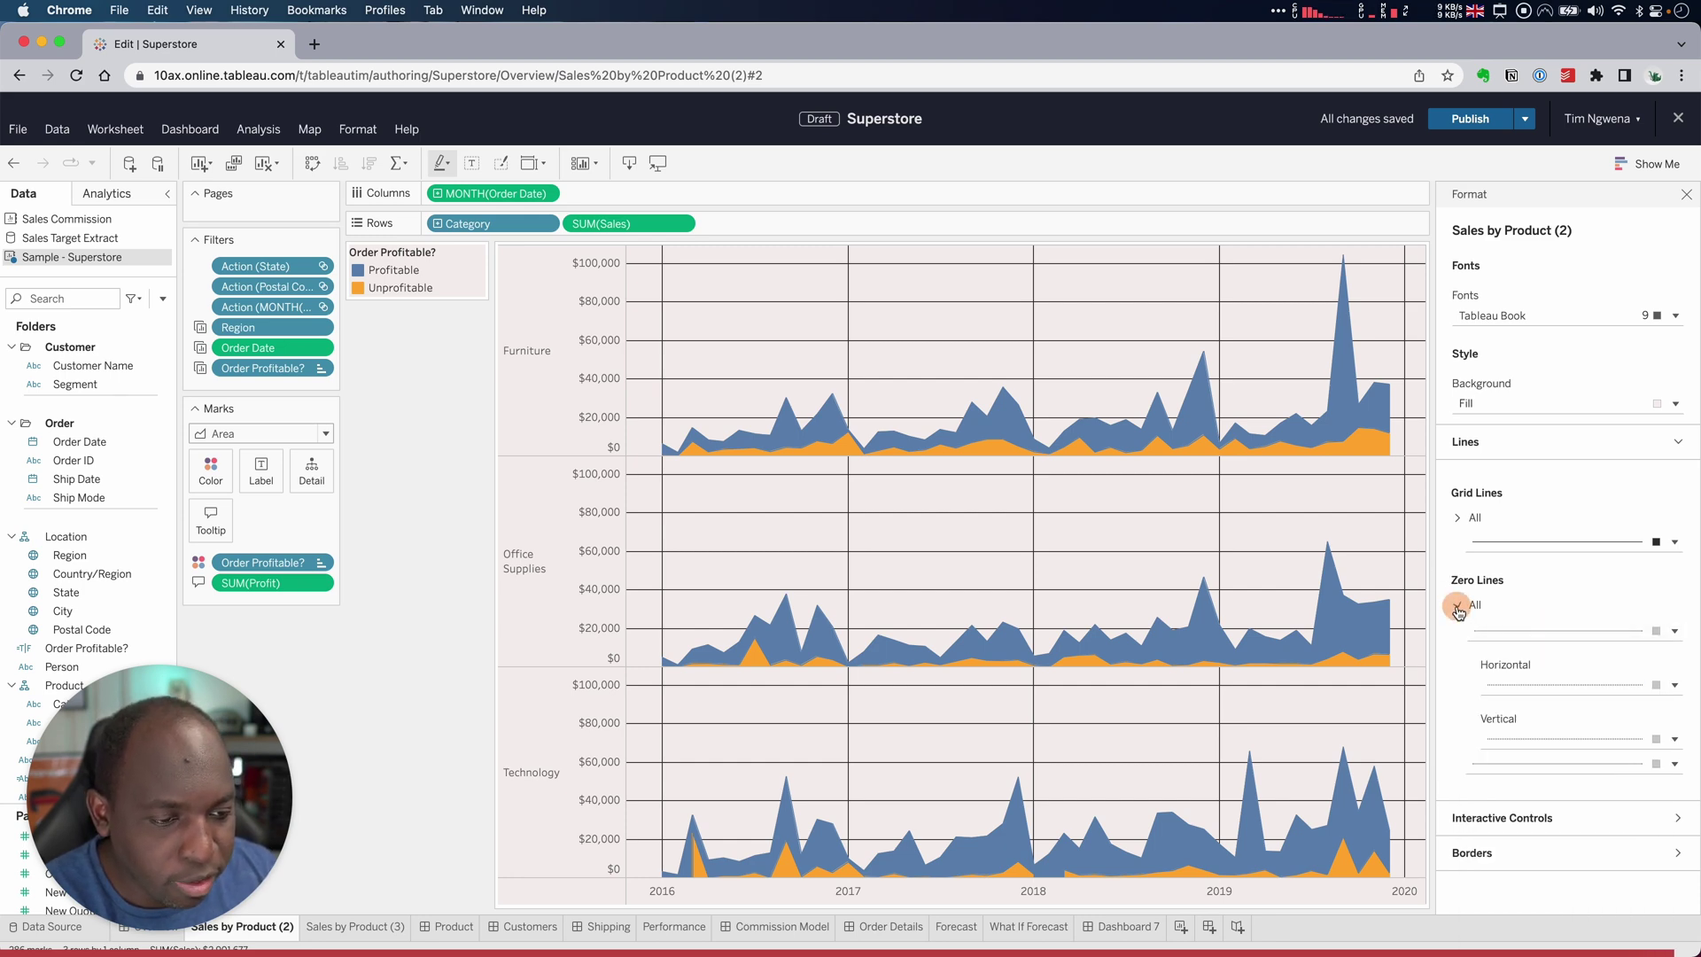
left_click(1544, 683)
scroll(1566, 664, "down", 3)
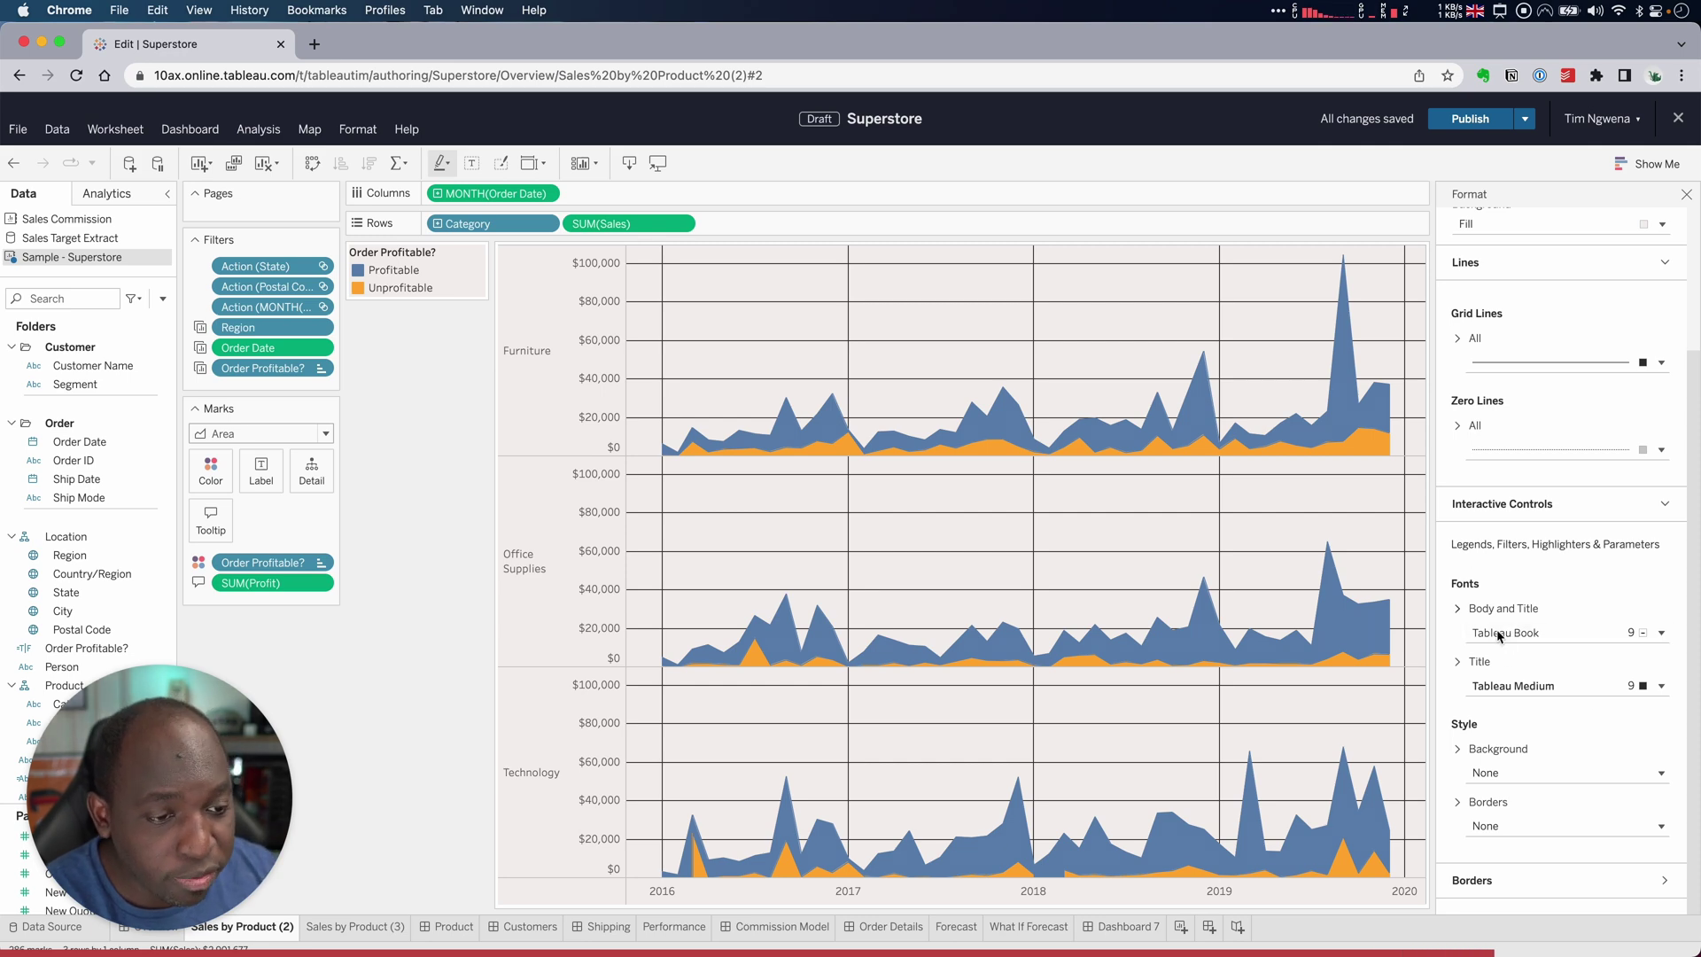
Collapse Interactive Controls and expand the Borders section
left_click(1665, 503)
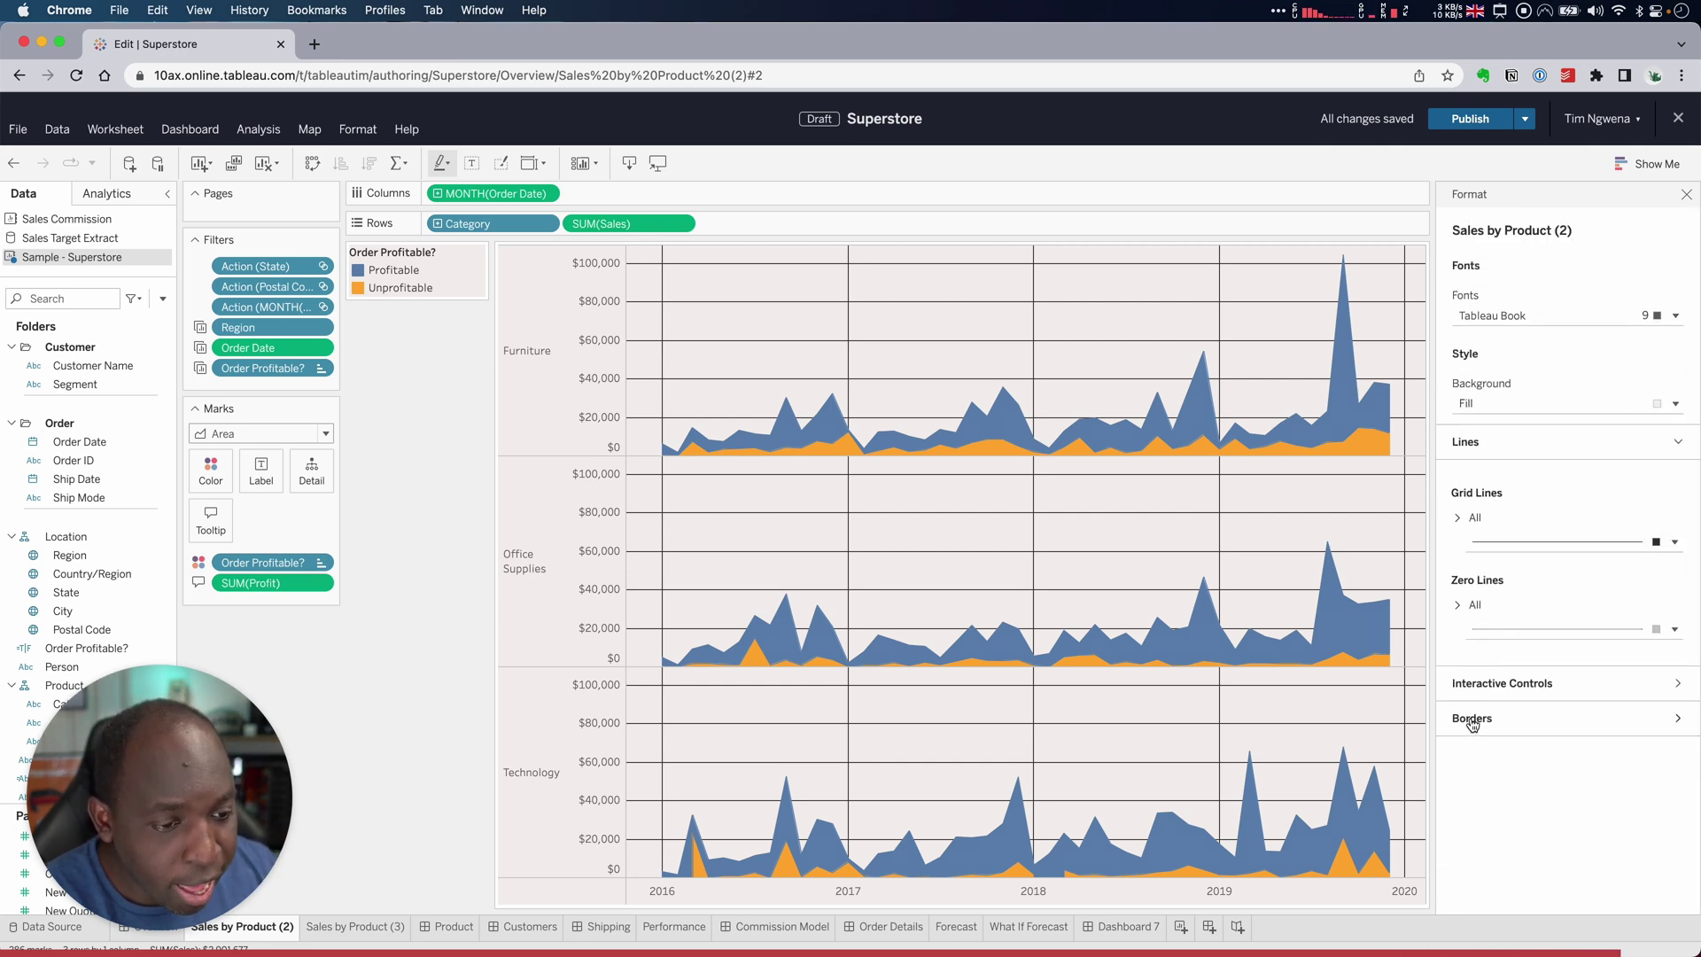
left_click(1490, 720)
scroll(1571, 725, "down", 5)
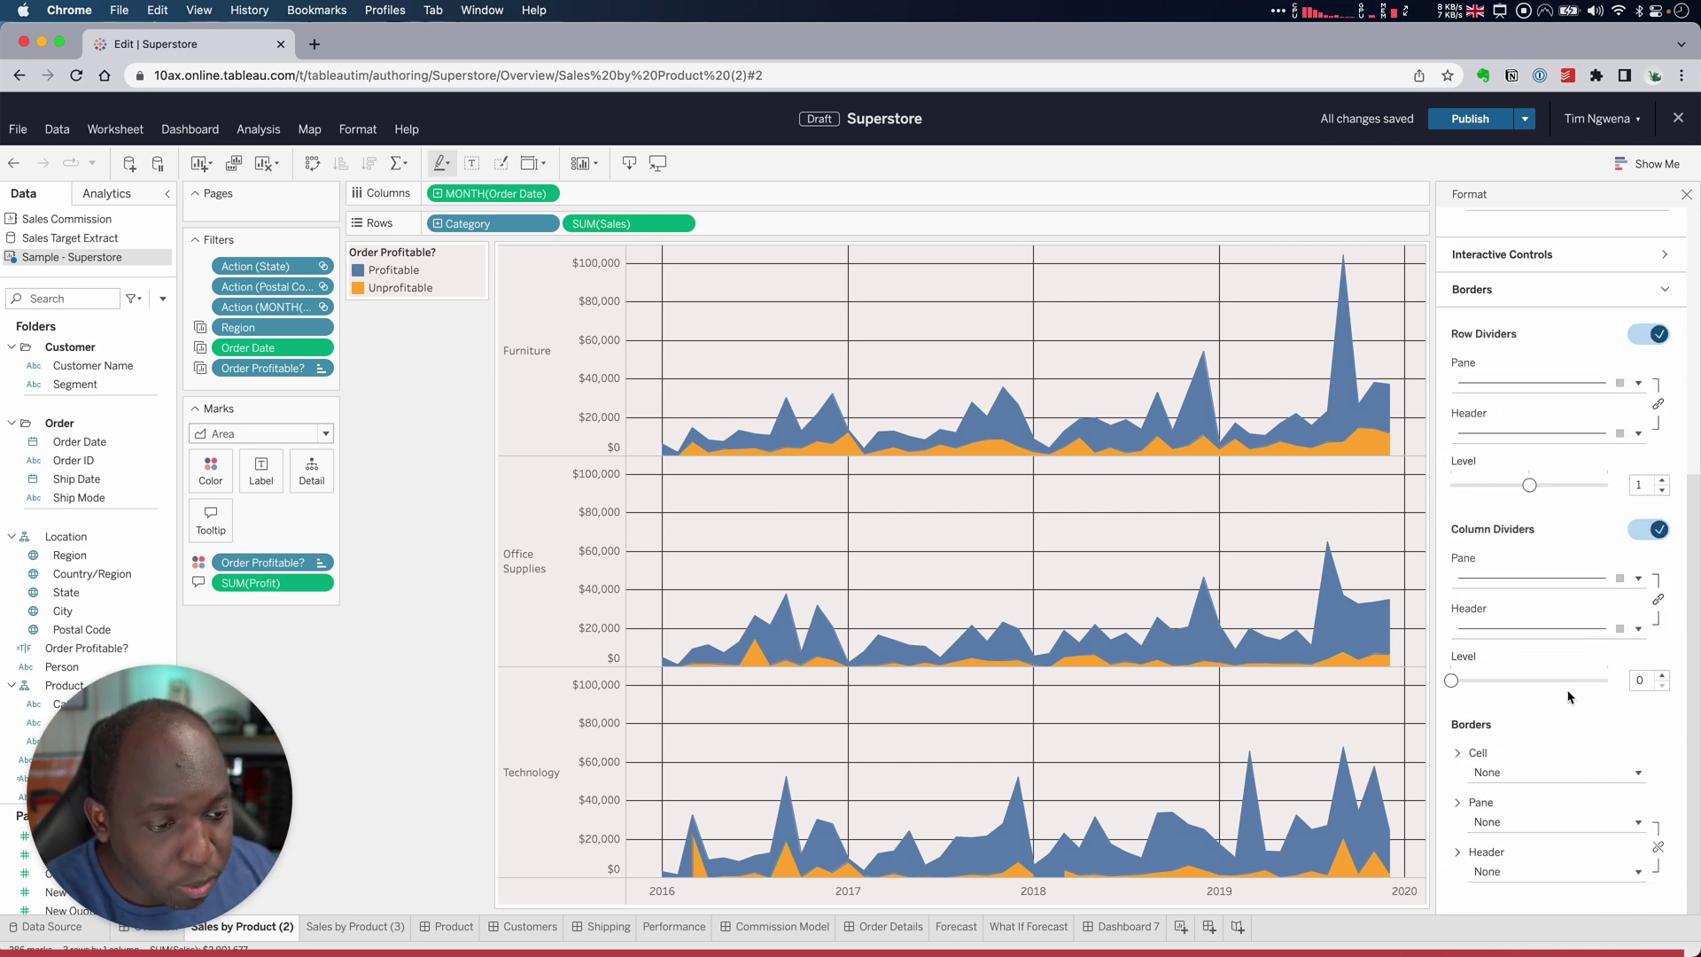
Test the Row Dividers link and on/off toggle, leaving level-1 row dividers on
left_click(1659, 405)
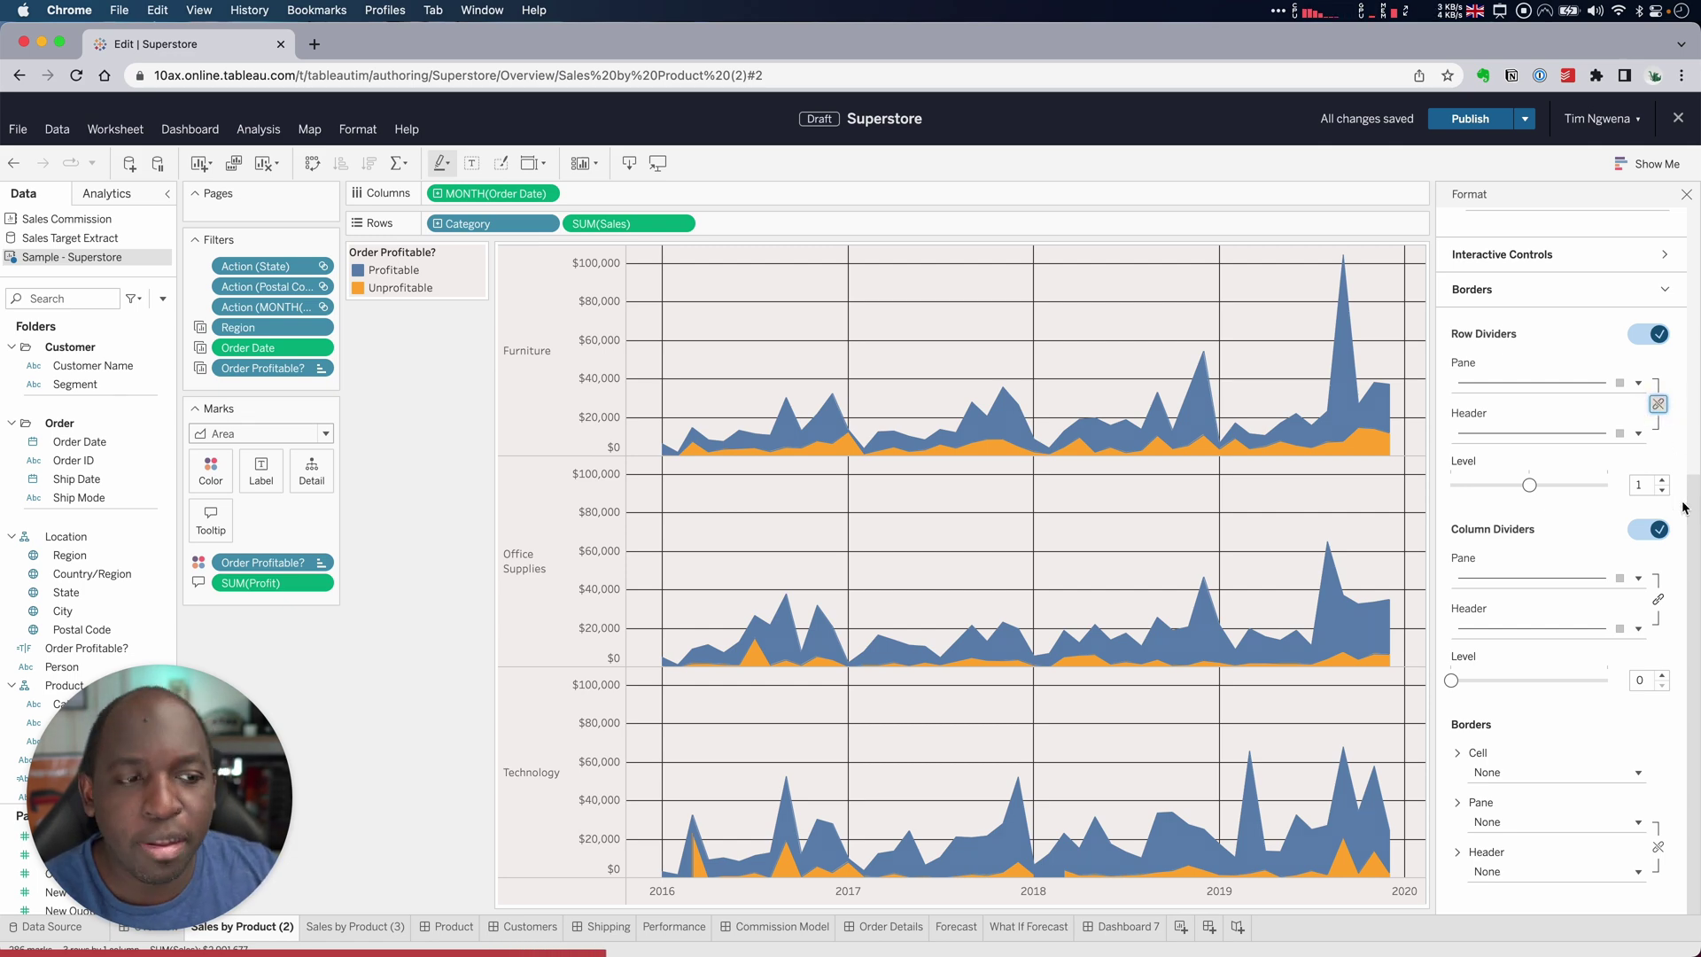
left_click(1659, 404)
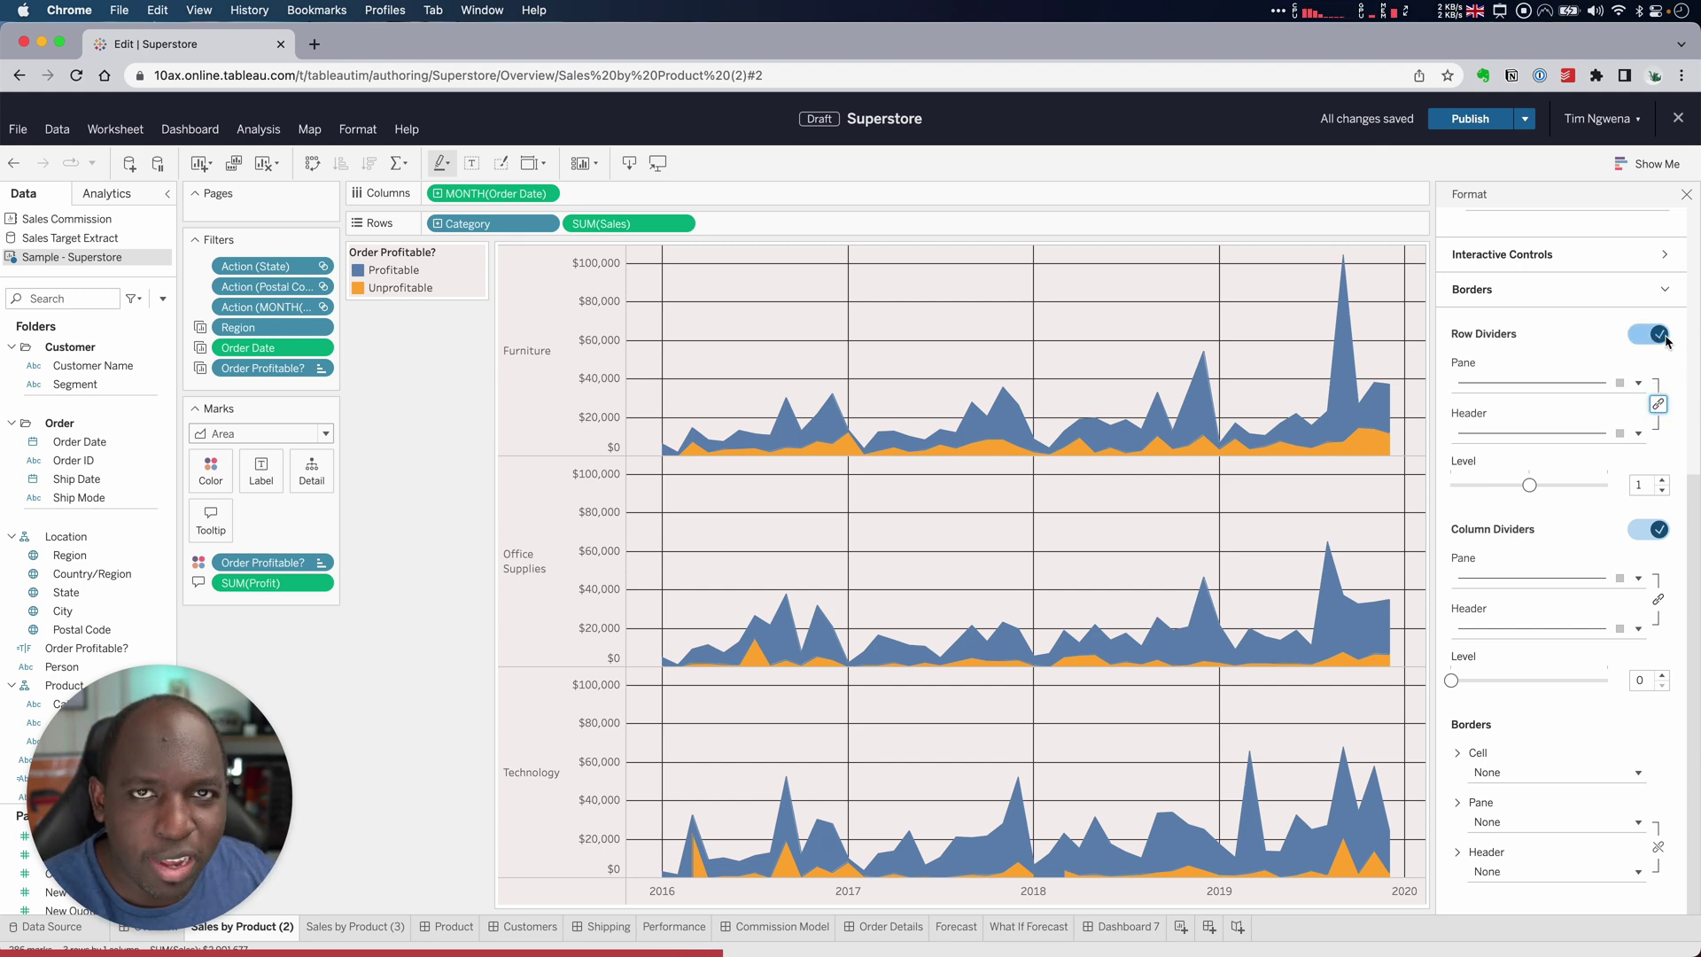
left_click(1664, 337)
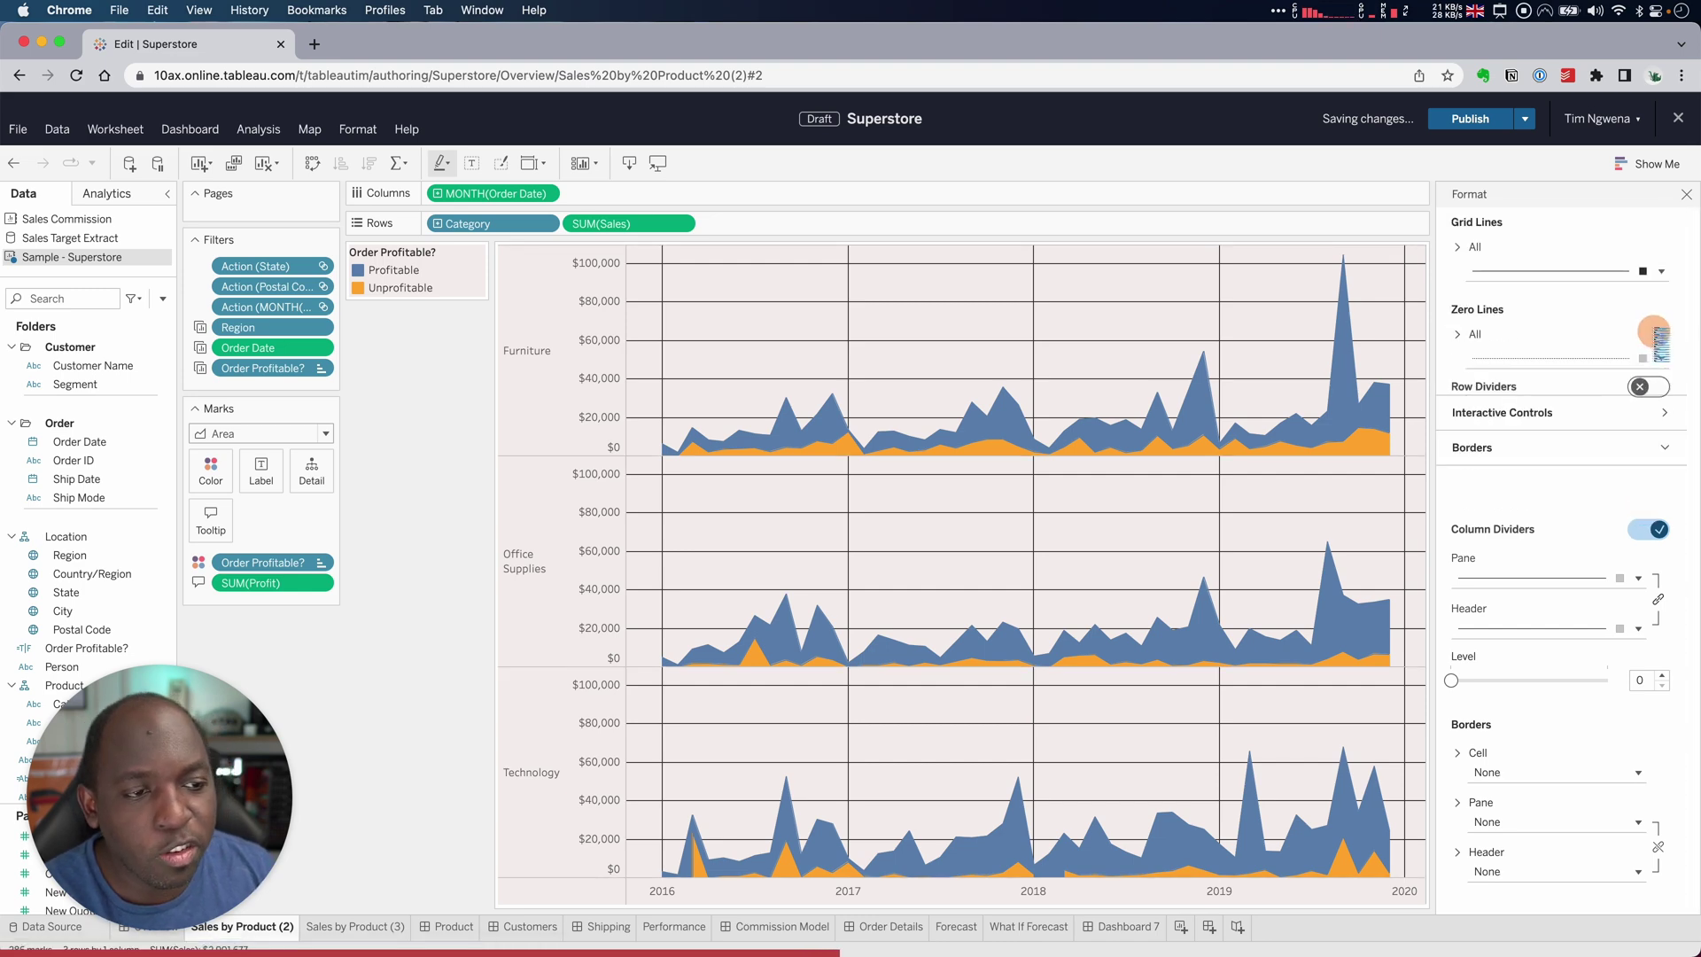
left_click(1653, 491)
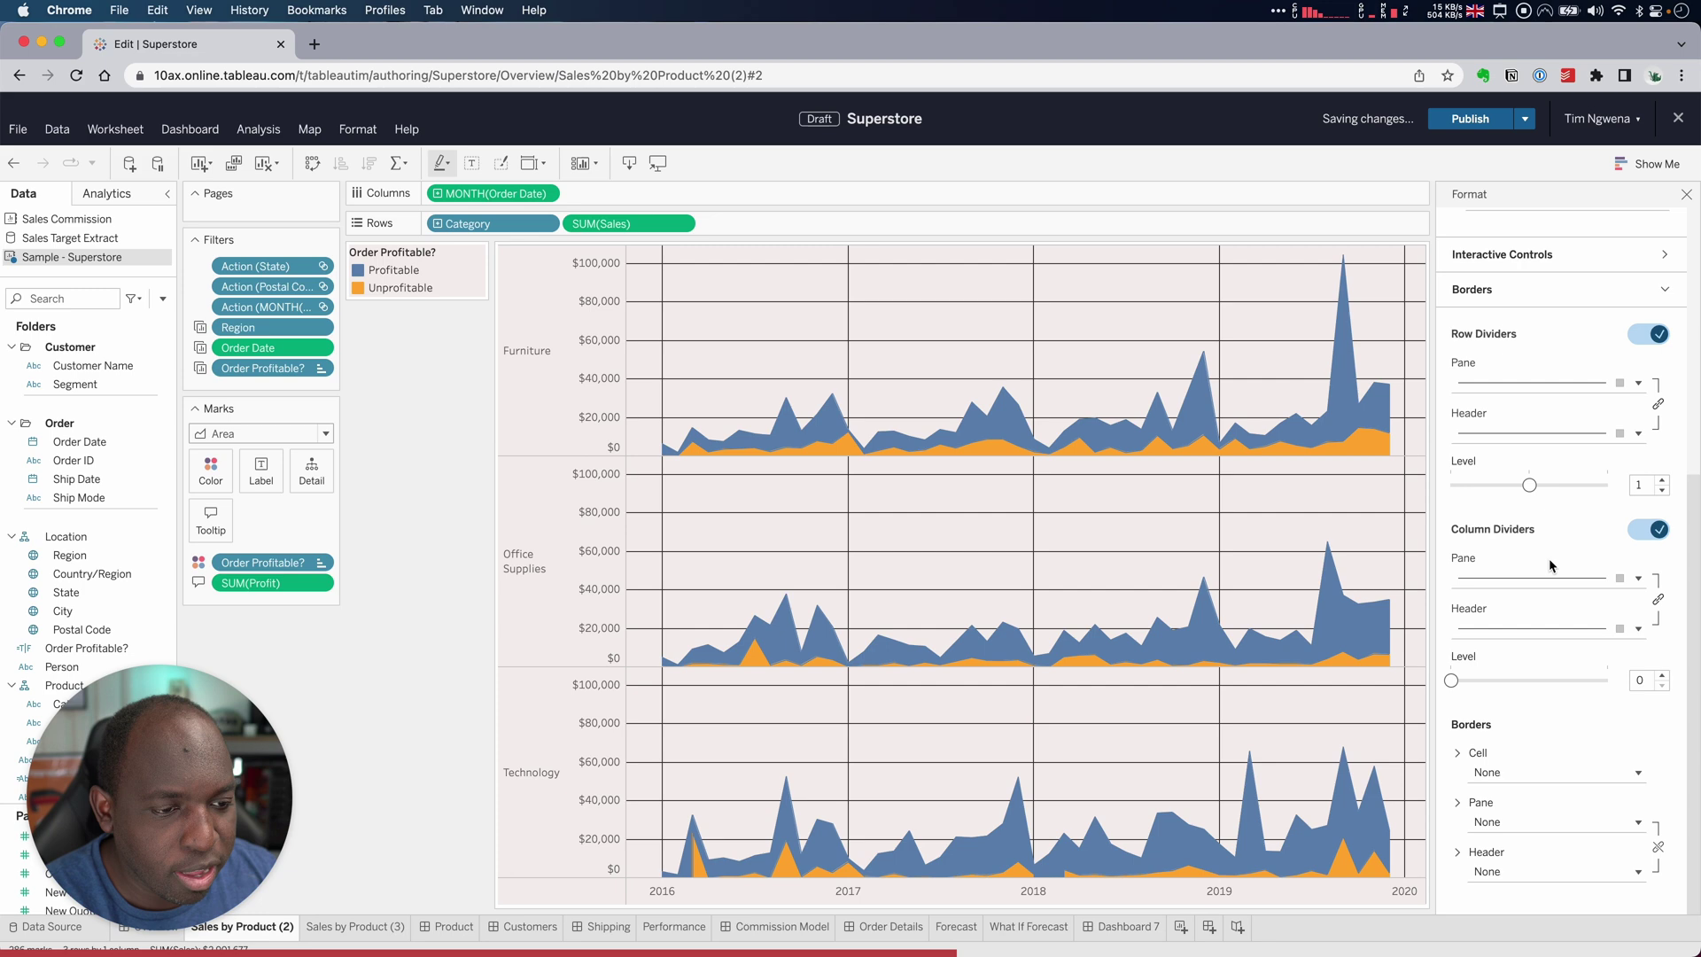
left_click(1653, 334)
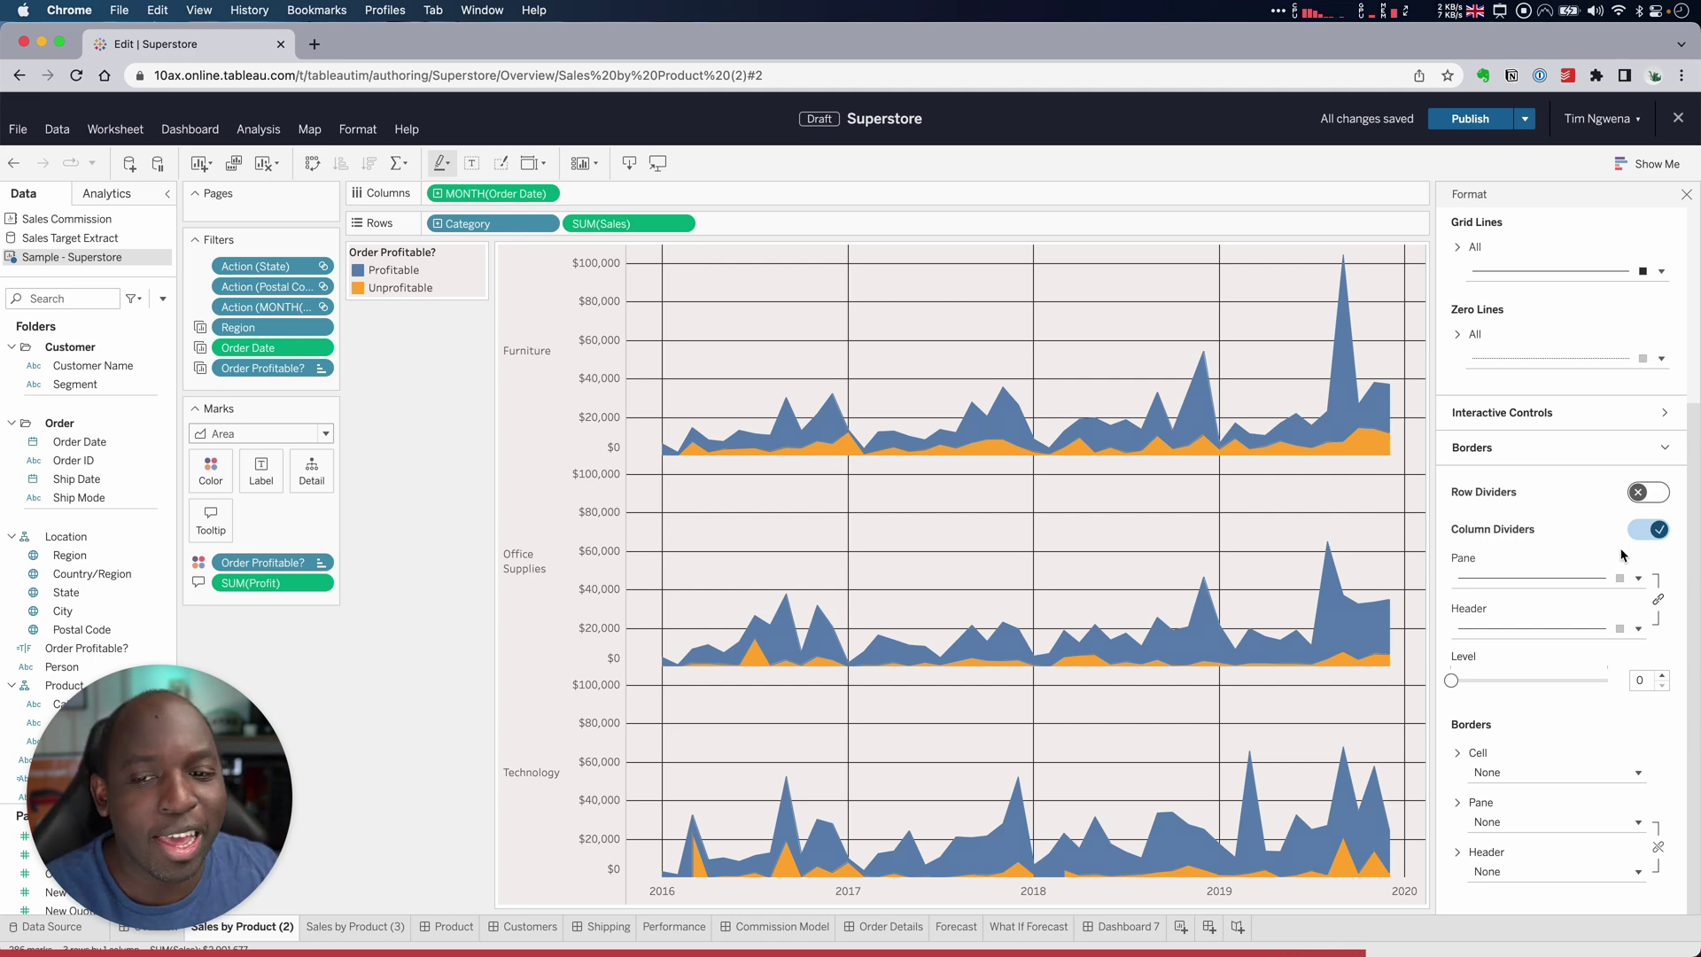
left_click(1641, 492)
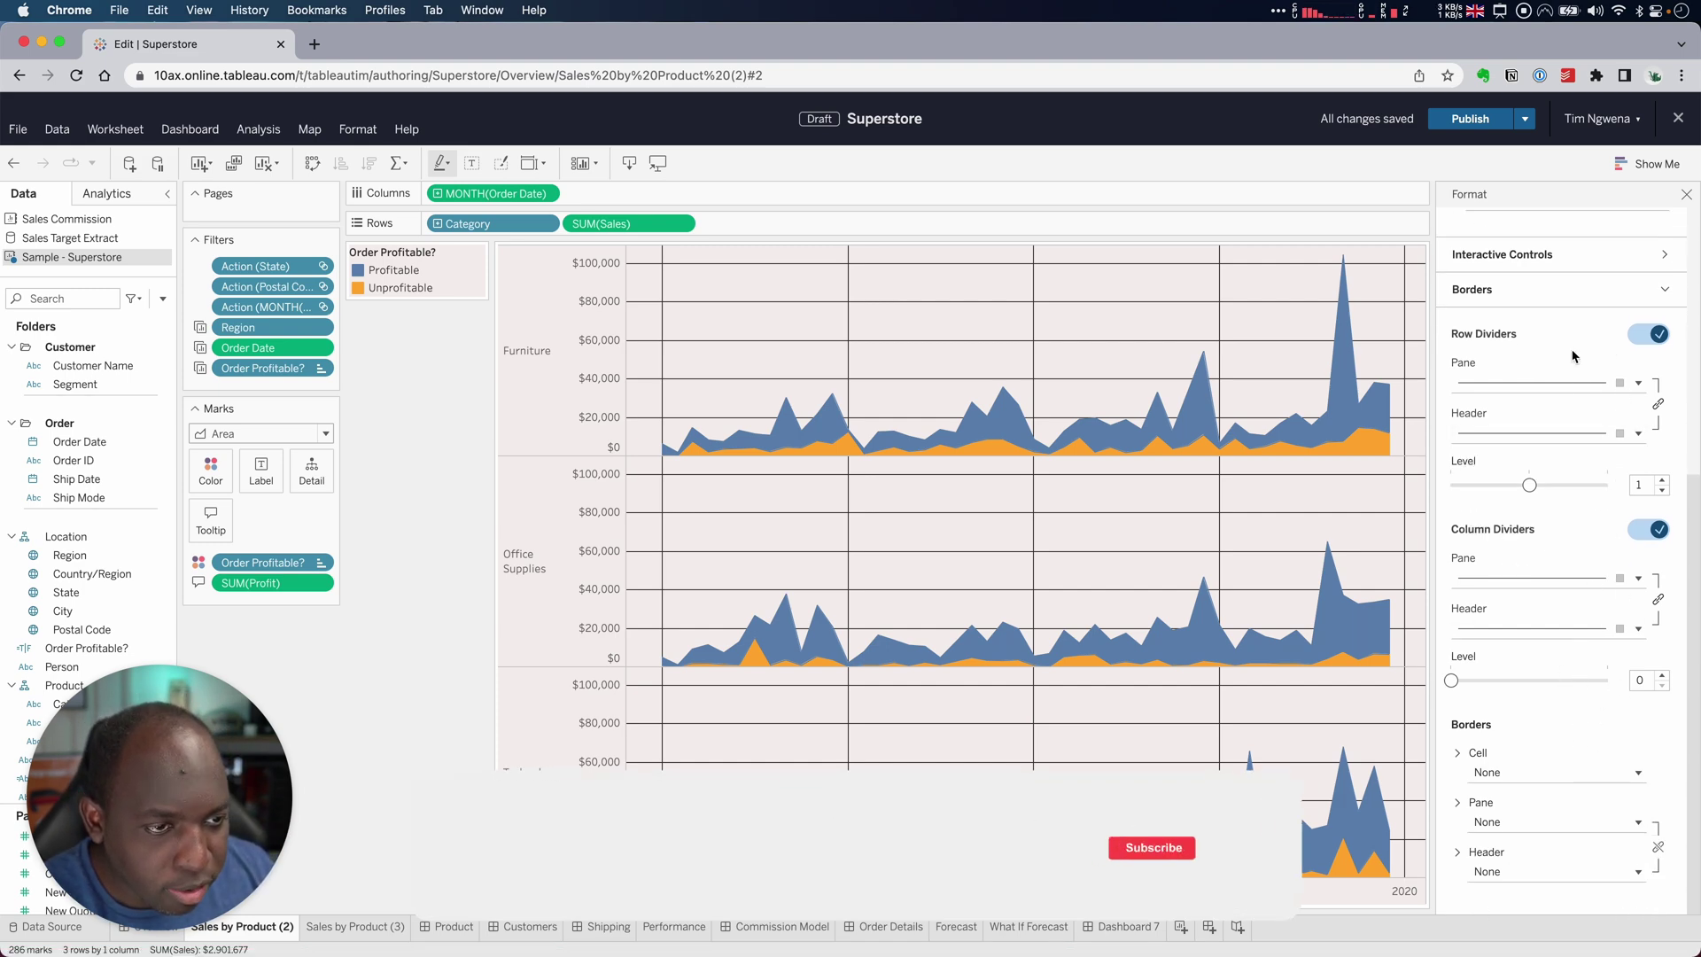
Collapse the Borders section of the Format pane
left_click(1570, 290)
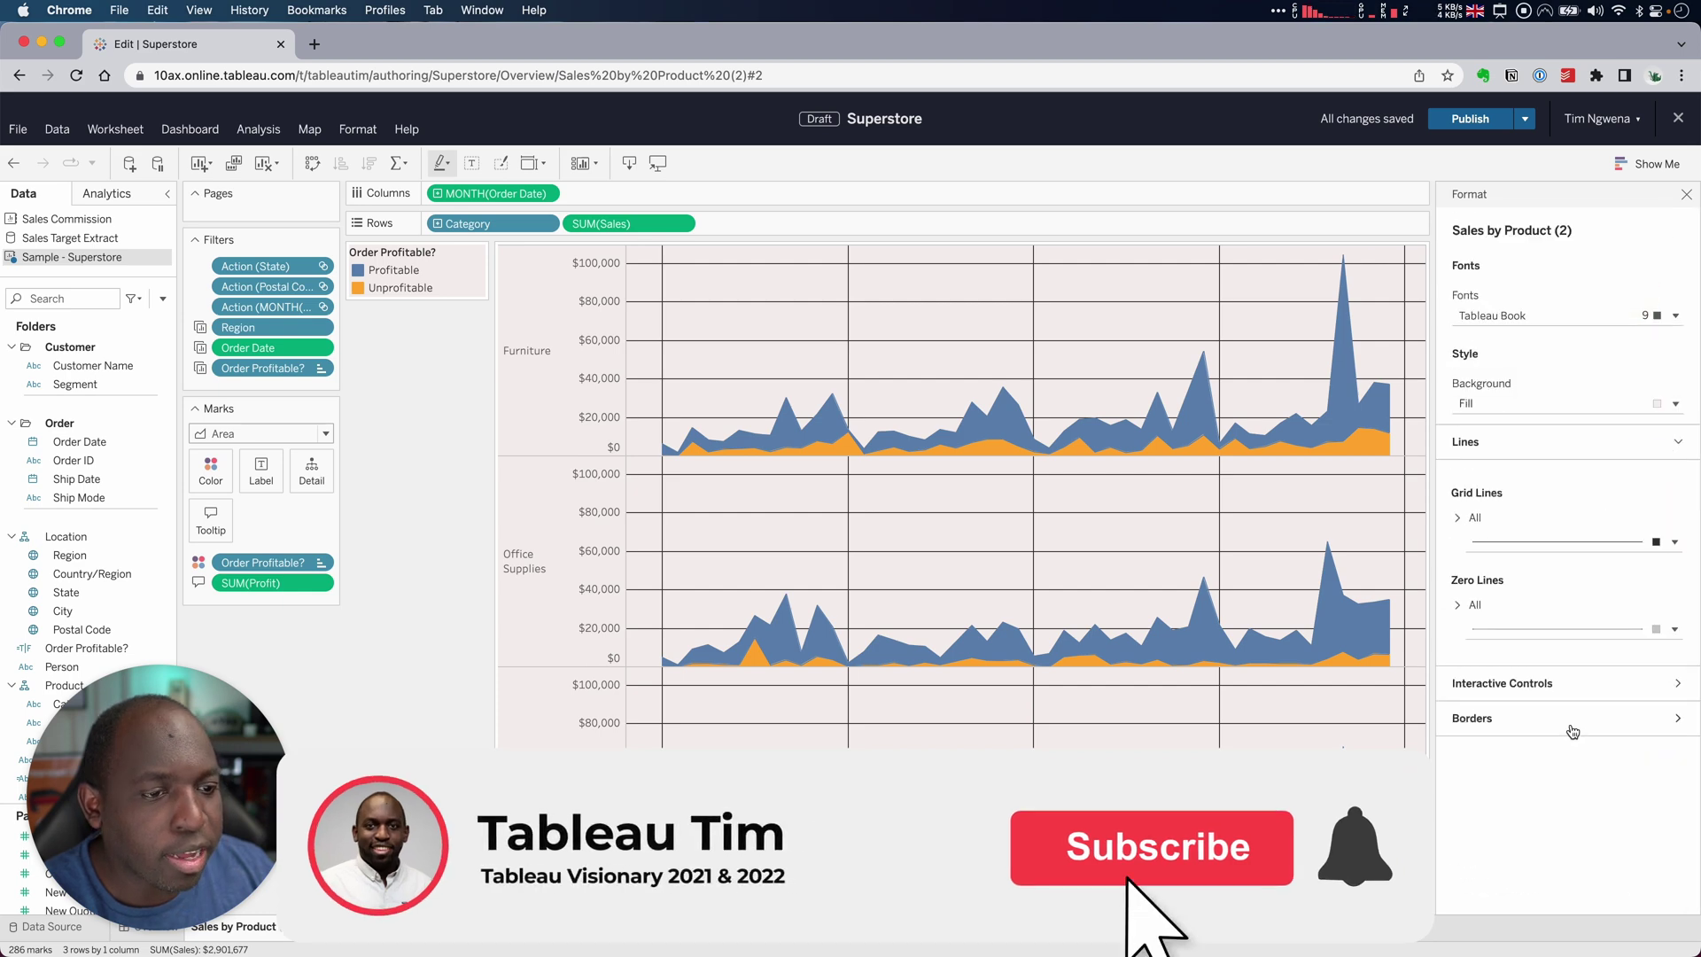